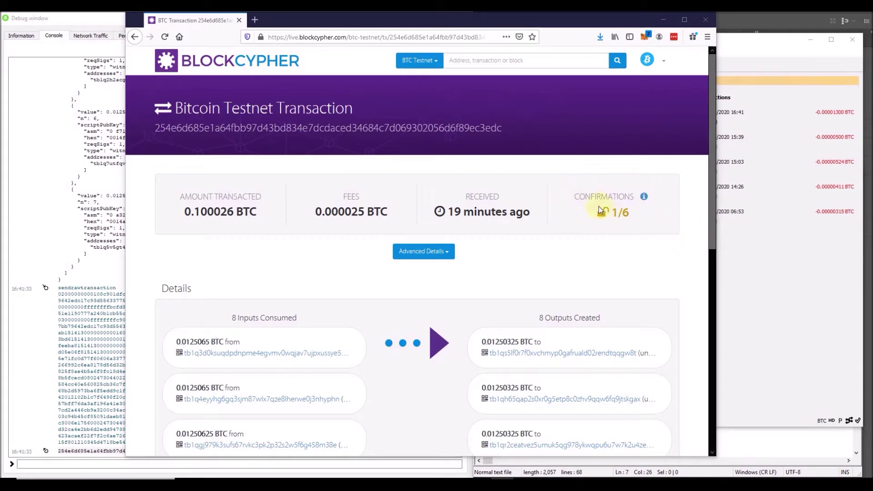
Check the coinjoin transaction's 8 inputs and 8 outputs, then bring PSBT 2nd Mix Workflow.txt forward.
scroll(605, 243, "down", 5)
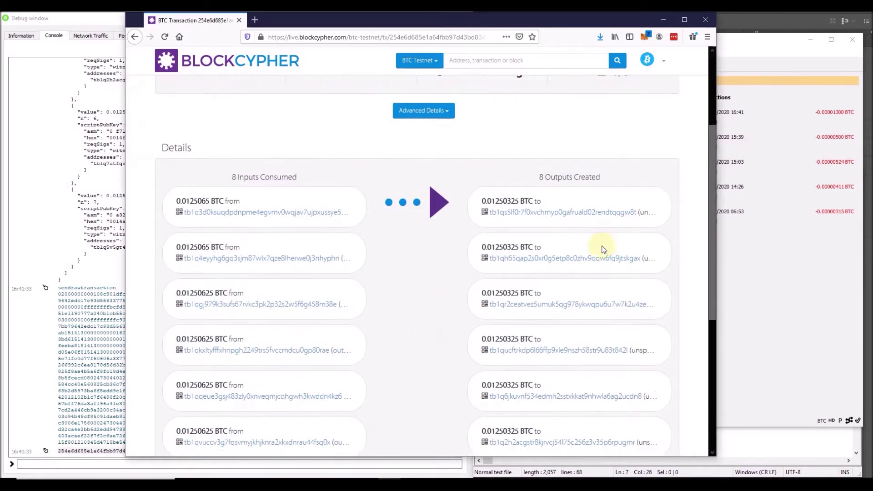
scroll(600, 238, "up", 2)
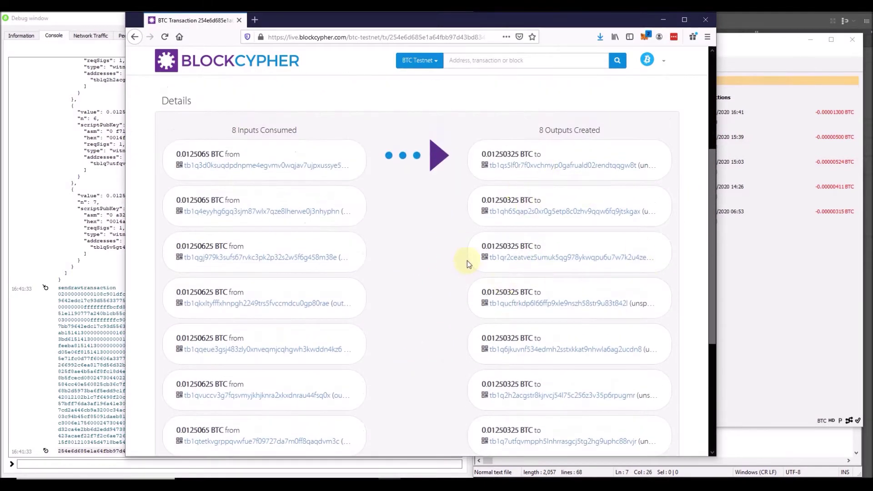
left_click(749, 439)
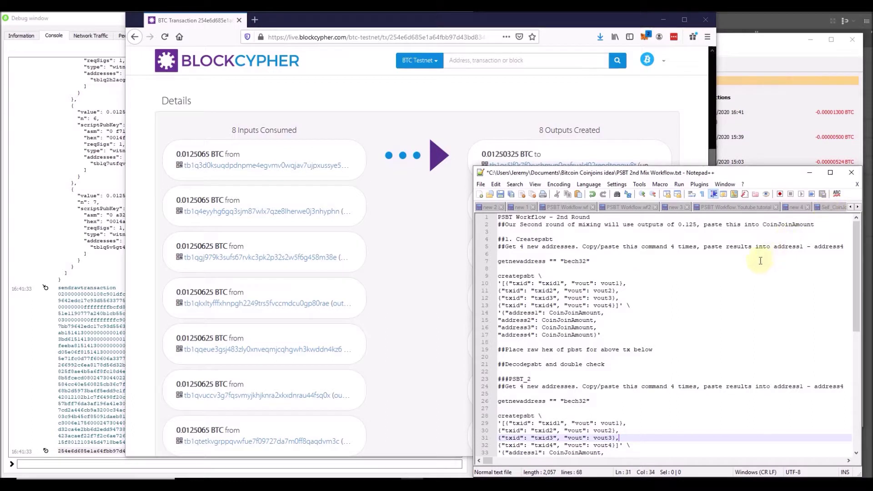
Copy the 0.125 amount from line 2 and paste it over CoinJoinAmount on lines 14–17.
left_click(667, 379)
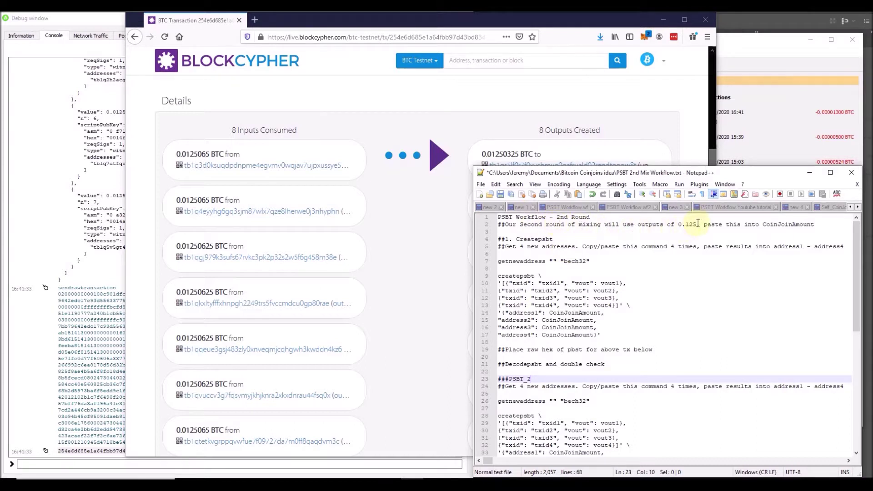
left_click_drag(699, 223, 681, 221)
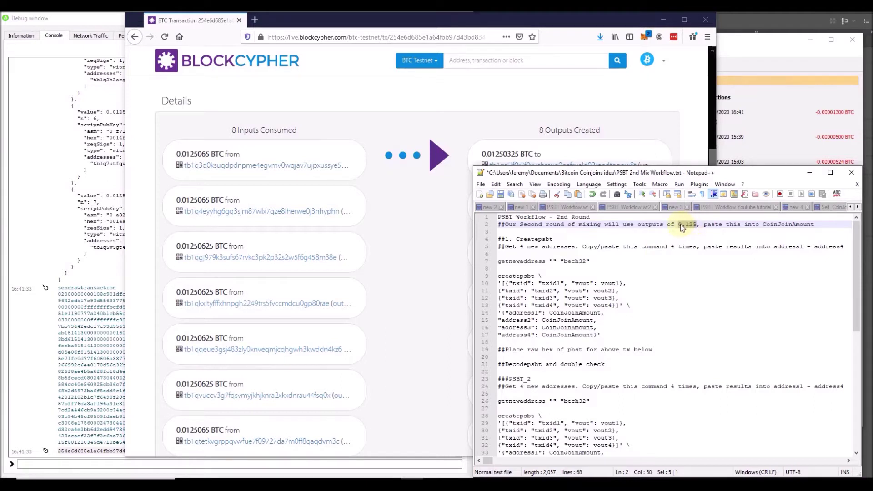
double_click(775, 224)
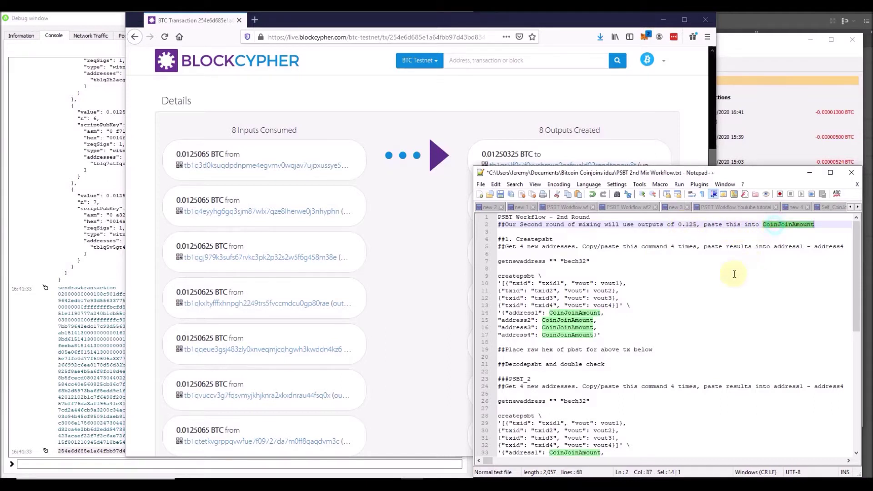
double_click(593, 313)
type("0.125")
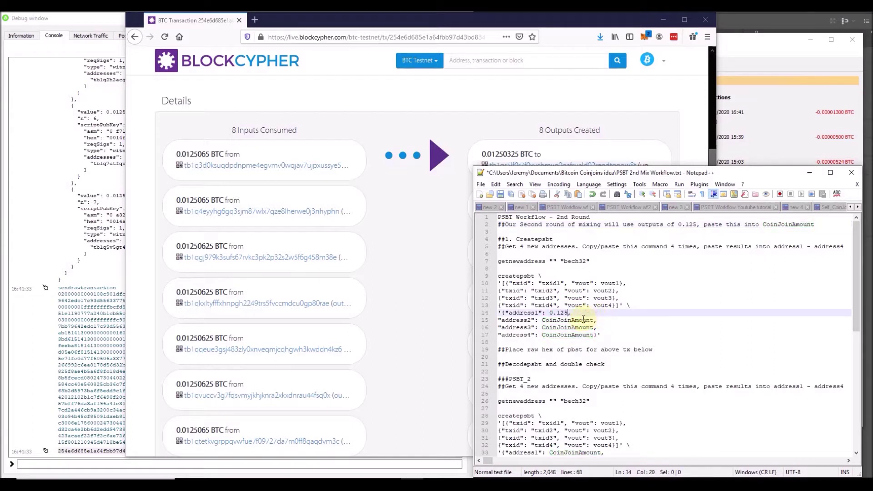
double_click(584, 321)
type("0.125")
double_click(581, 328)
type("0.125")
double_click(580, 335)
type("0.125")
Replace CoinJoinAmount with 0.125 on lines 33–36, then copy line 7's getnewaddress command.
scroll(581, 336, "down", 3)
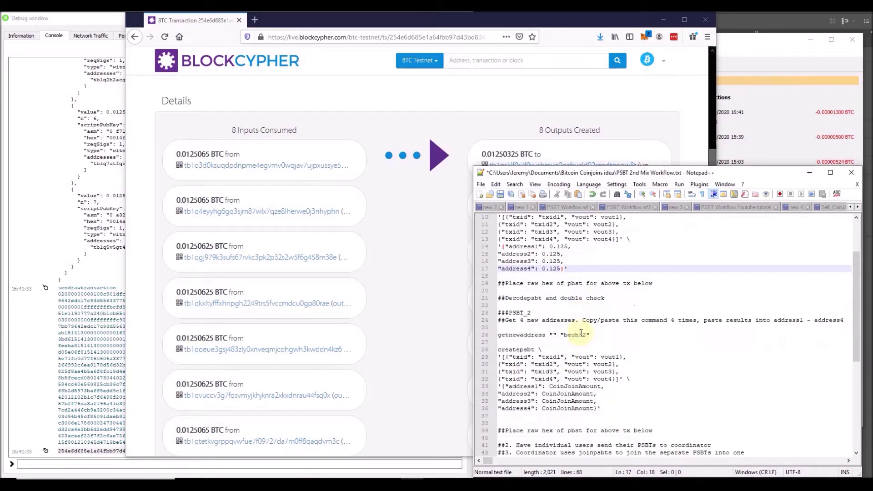
double_click(577, 387)
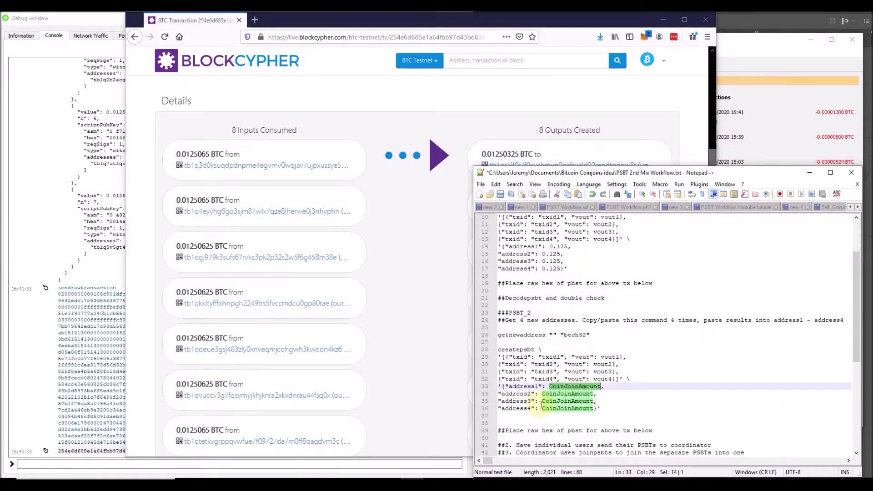
type("0.125")
double_click(584, 394)
type("0.125")
double_click(580, 400)
type("0.125")
double_click(579, 408)
type("0.125")
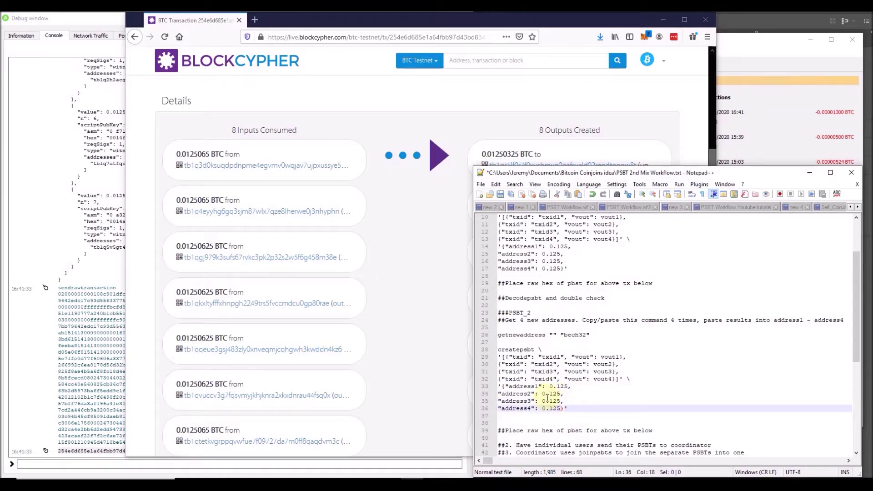
scroll(548, 397, "up", 3)
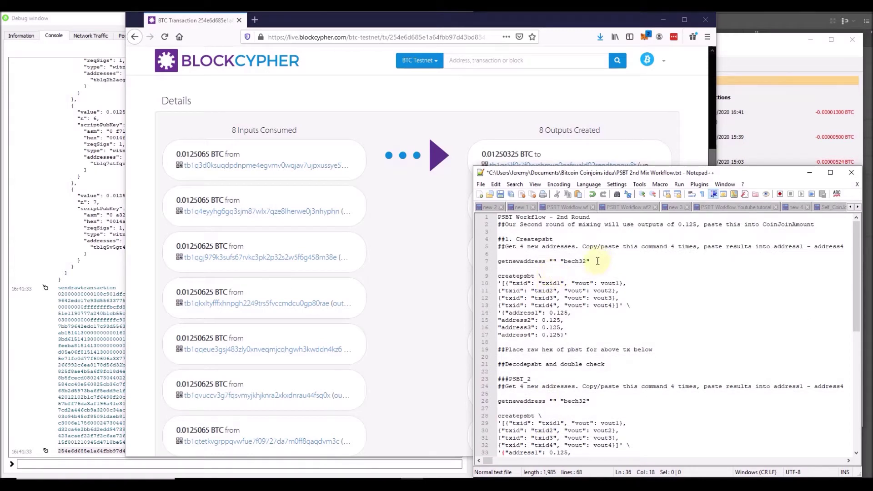
left_click_drag(594, 263, 497, 261)
key("ctrl+c")
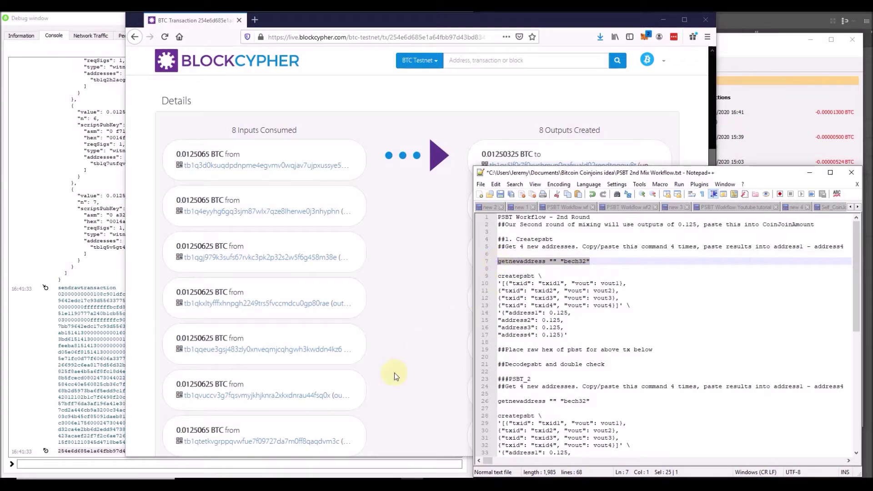
Run getnewaddress "" "bech32" four times in the Debug console to create four new addresses.
left_click(320, 463)
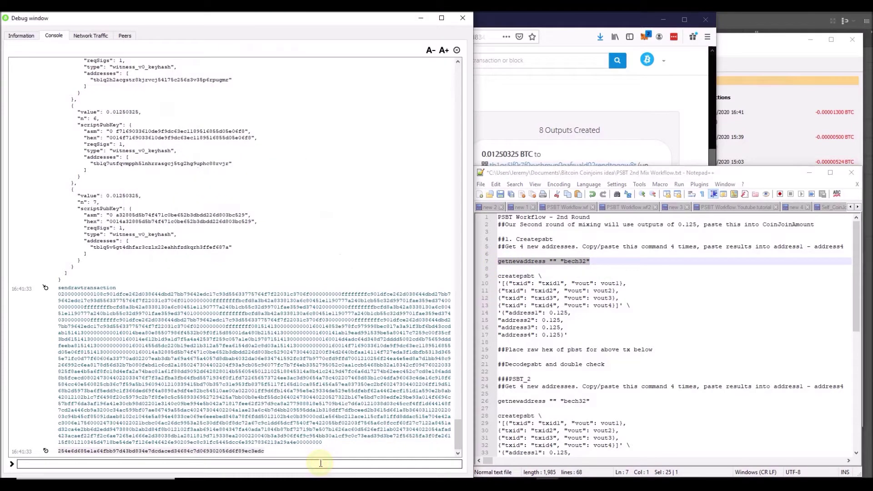
key("ctrl+v")
key("Return")
key("ctrl+v")
key("Return")
key("ctrl+v")
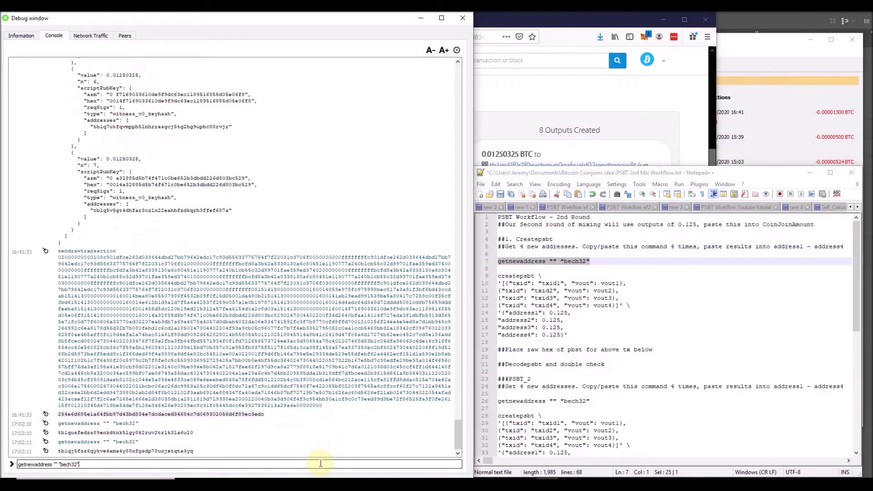
key("Return")
key("ctrl+v")
key("Return")
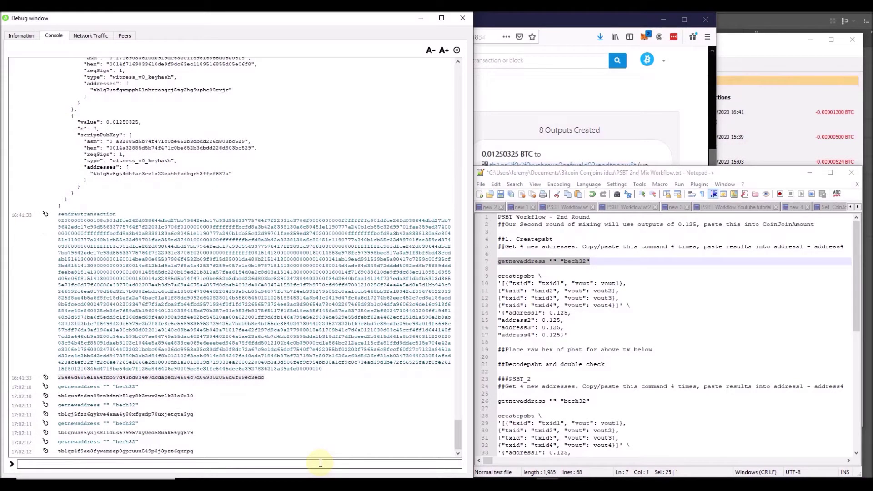
Paste the first two new addresses over address1 and address2 on lines 14–15.
double_click(177, 396)
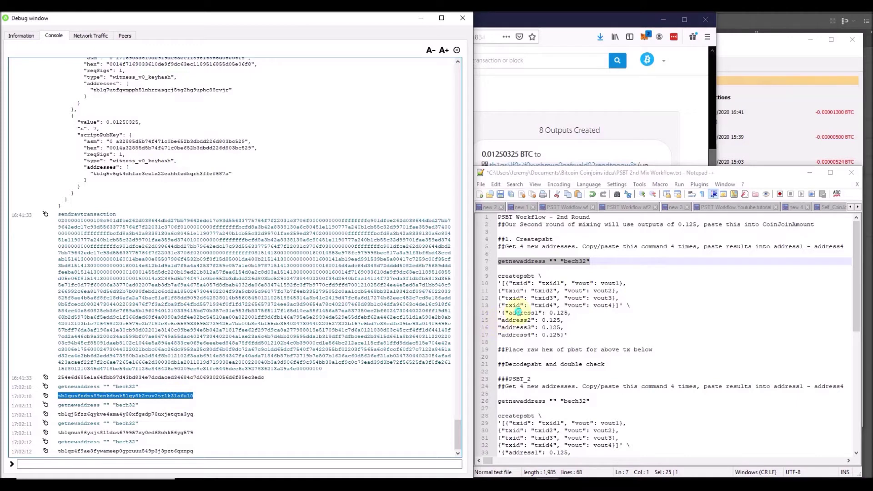
double_click(518, 313)
type("tb1qusfedzs89enkdtnk5lgy8k2ruv2trlk3la6ul0")
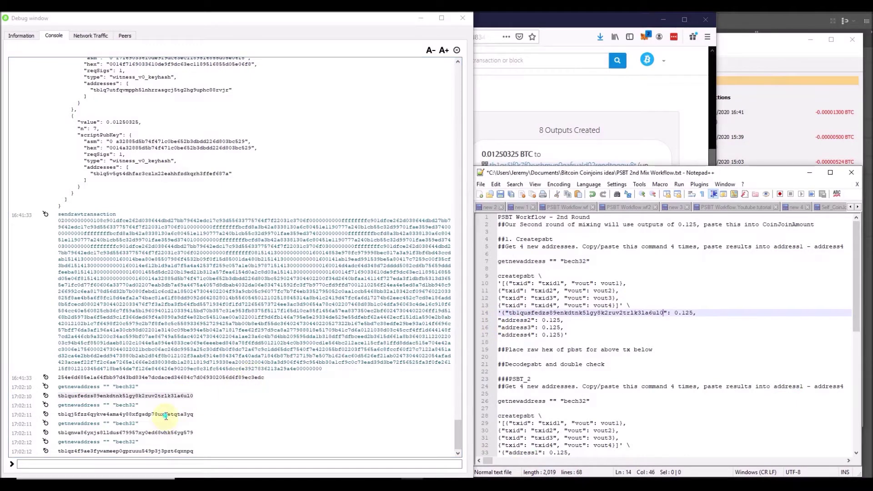
double_click(166, 414)
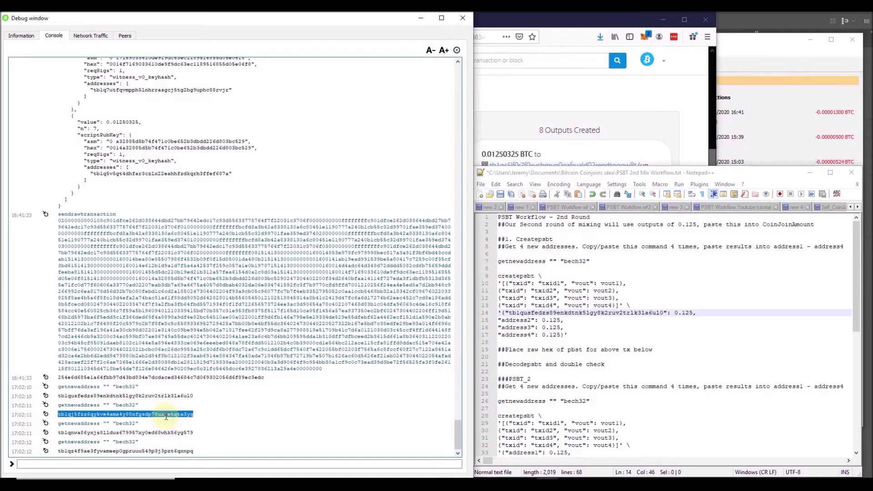
double_click(518, 320)
type("tb1qj5fzz6qykve4ama4y88xfgsdp78uxjetqta3yq")
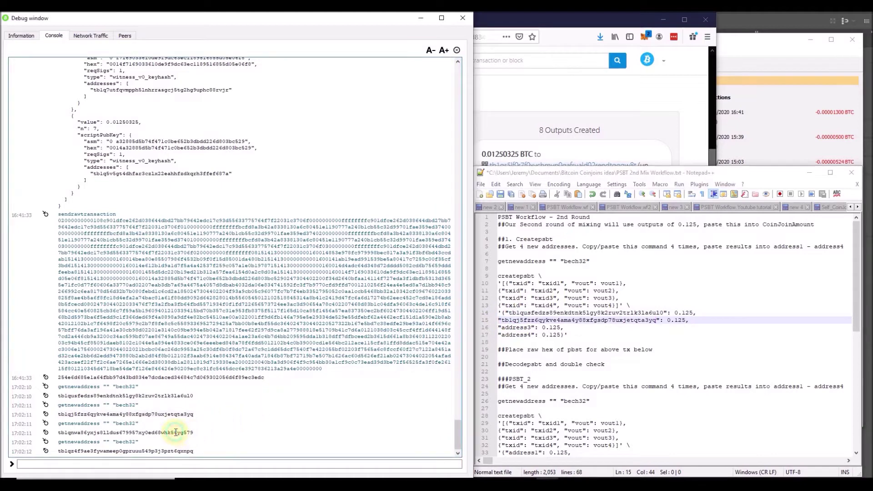
Paste the third and fourth new addresses over address3 and address4 on lines 16–17.
double_click(175, 433)
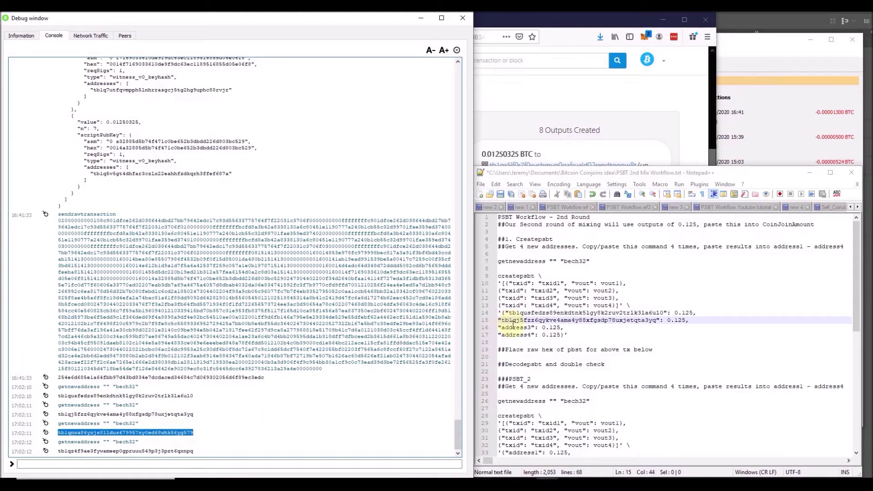
double_click(514, 328)
type("tb1qnwa86yxjs8lldus679957xy0ed68whk56yg579")
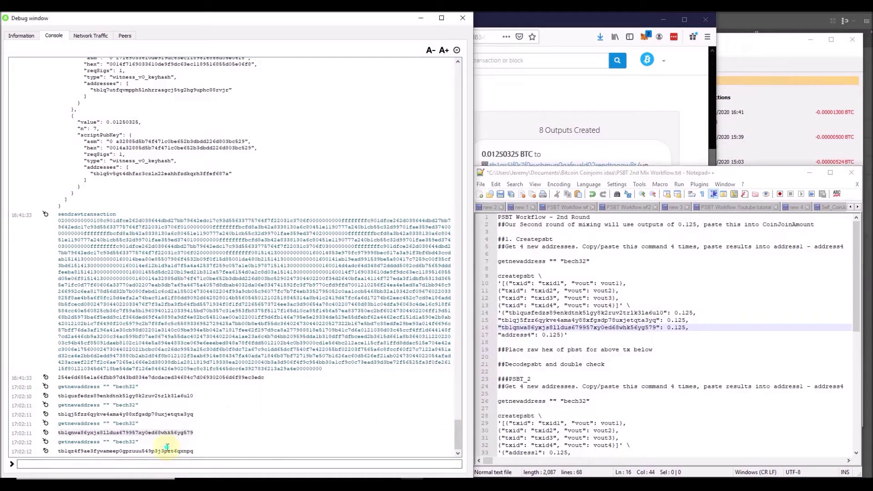
double_click(167, 451)
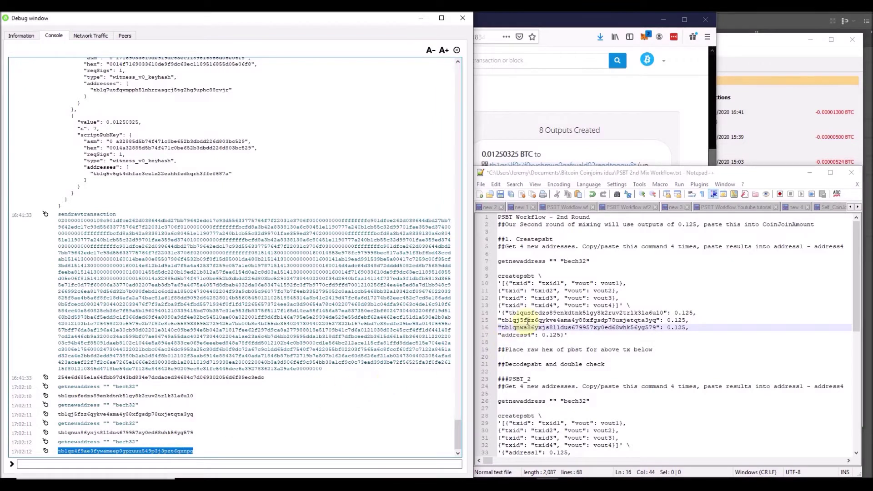
left_click(515, 336)
double_click(515, 335)
type("tb1qz4f9ae3fywameep0gpruuu549p3j3pzt6qxnpq")
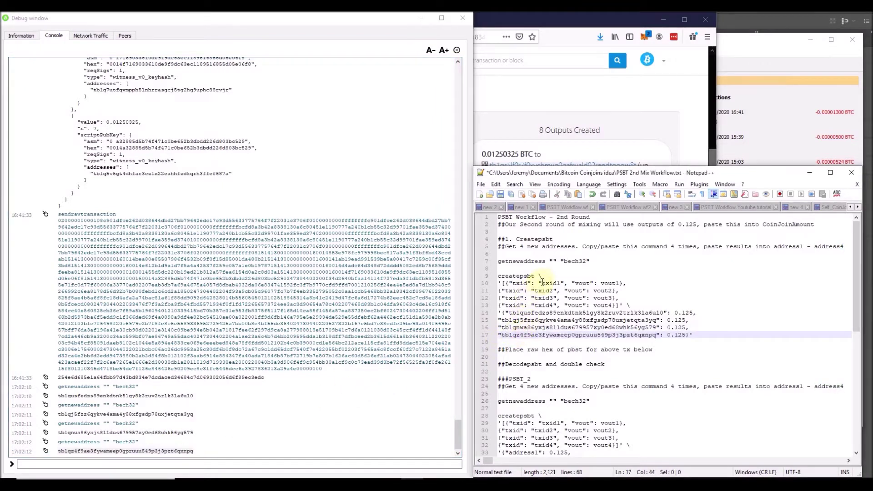
left_click(316, 464)
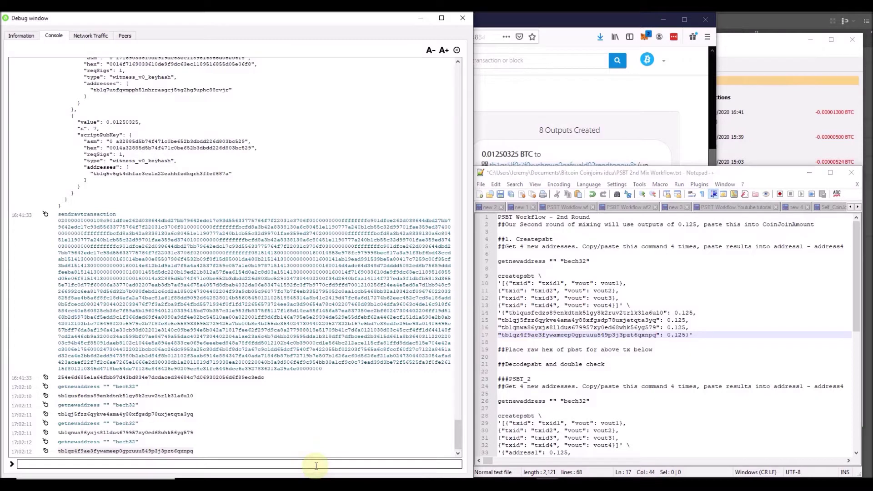
type("listu")
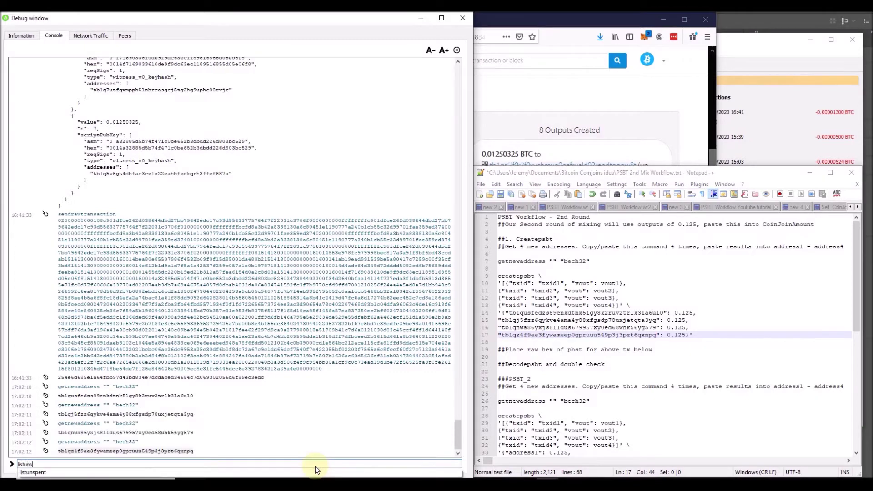
type("ns")
Run listunspent and inspect the first unspent output, worth 0.00371450.
key("Down")
key("Return")
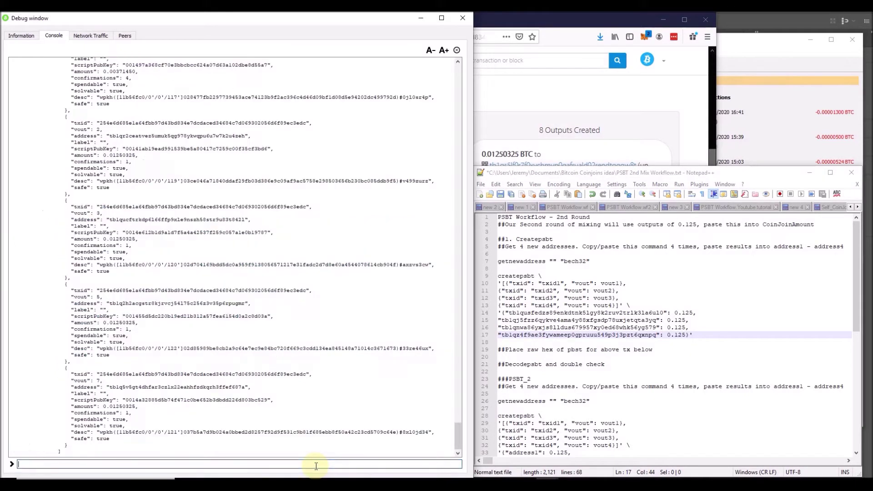
scroll(282, 346, "up", 12)
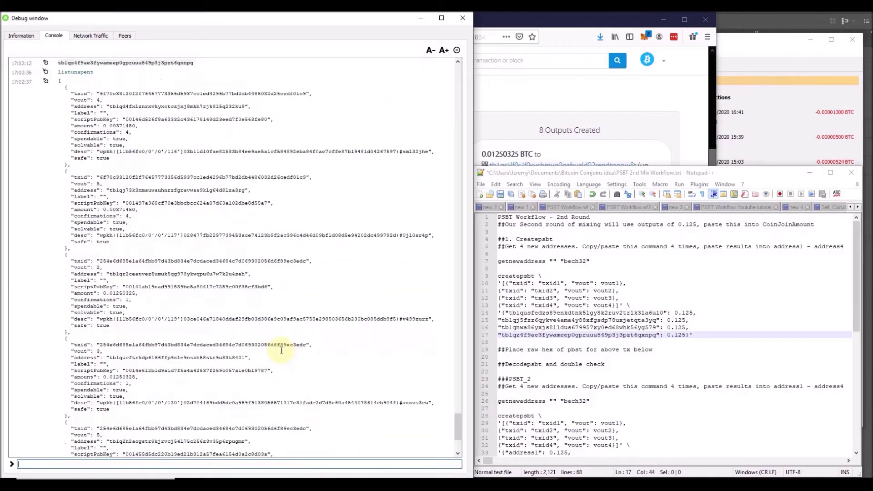
scroll(273, 332, "down", 4)
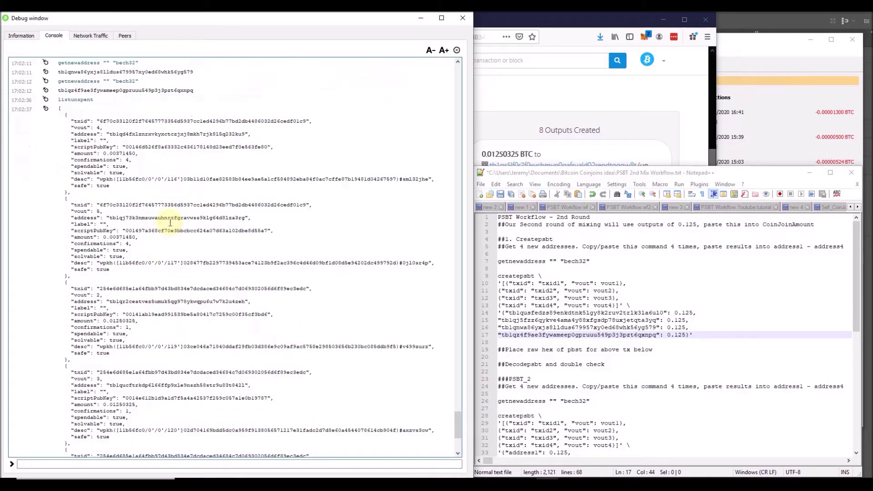
left_click_drag(153, 238, 130, 120)
left_click(96, 161)
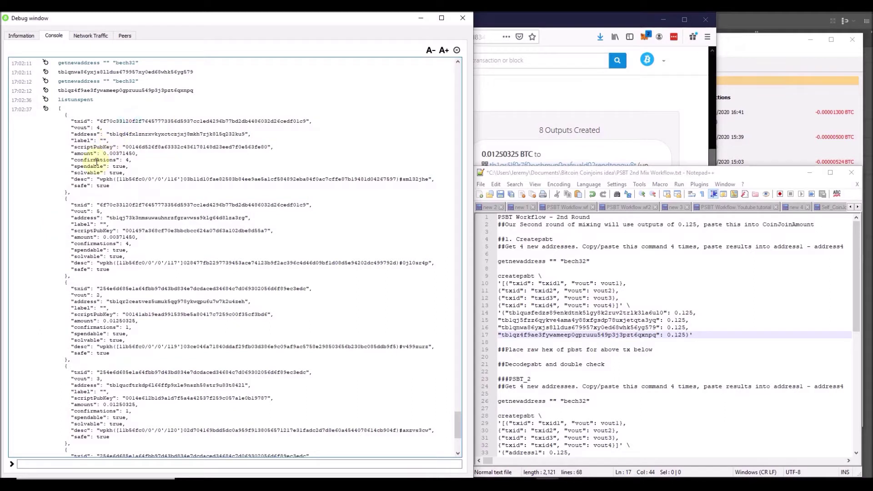
left_click_drag(101, 152, 140, 153)
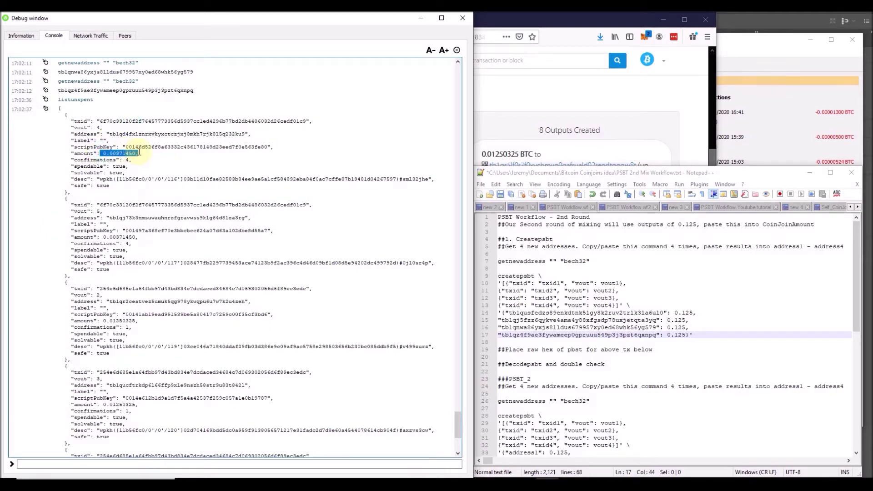
left_click(148, 262)
Find a 0.01250325 coinjoin output and copy its transaction id.
left_click_drag(136, 322, 103, 321)
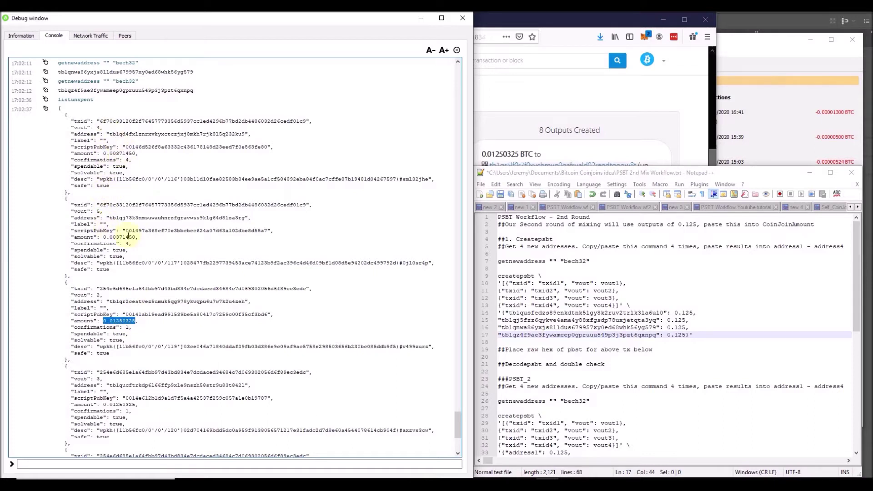
double_click(178, 289)
key("ctrl+c")
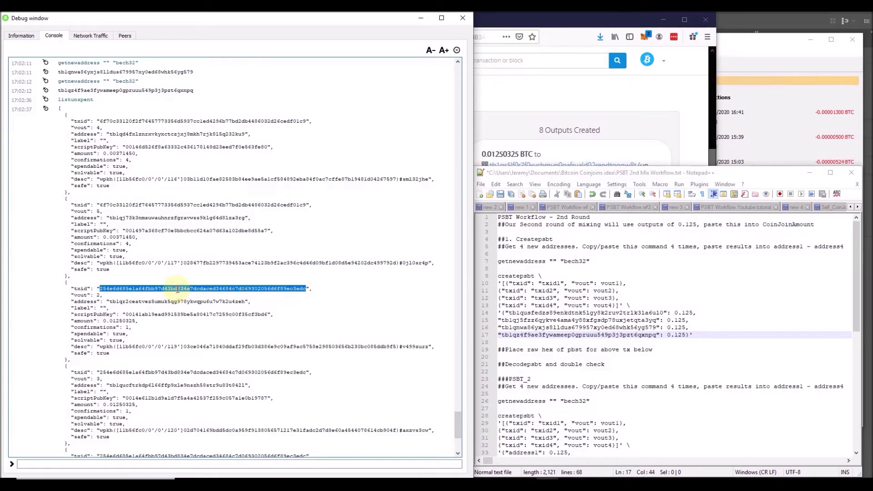
scroll(177, 291, "down", 3)
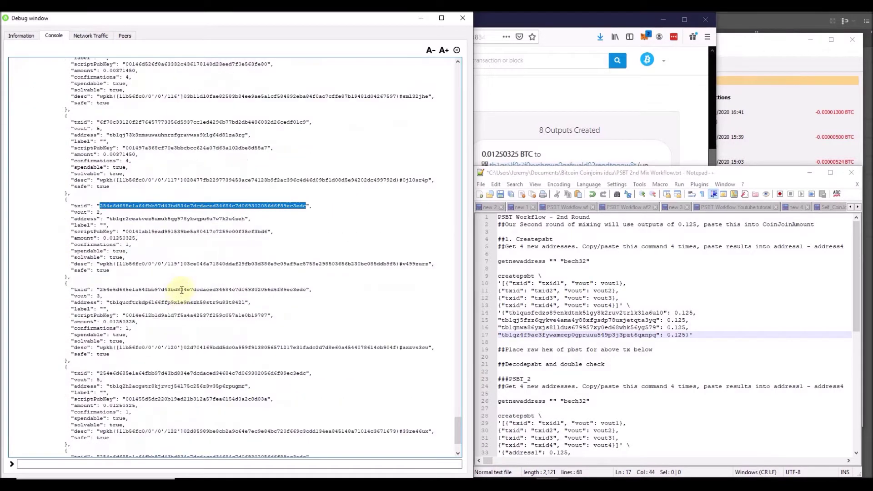
scroll(183, 369, "down", 3)
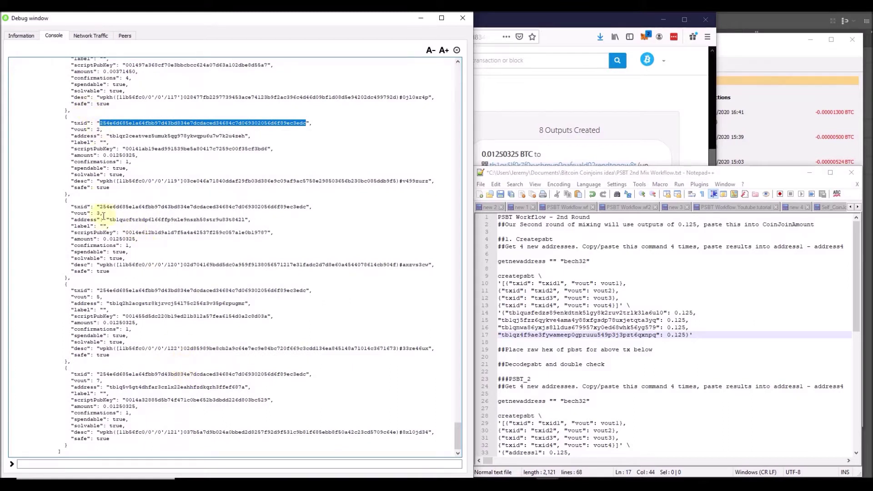
Paste the coinjoin txid over the txid1–txid4 placeholders on lines 10–13.
double_click(544, 282)
key("ctrl+v")
double_click(546, 291)
key("ctrl+v")
double_click(544, 298)
key("ctrl+v")
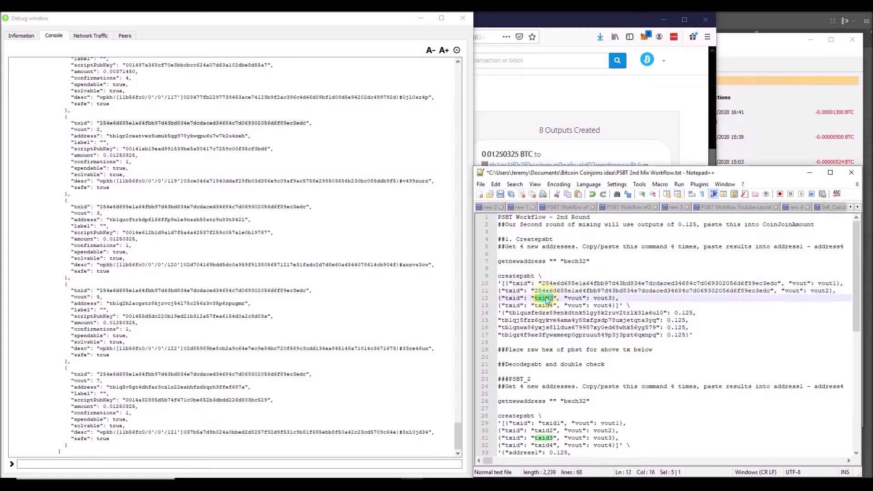
double_click(544, 306)
key("ctrl+v")
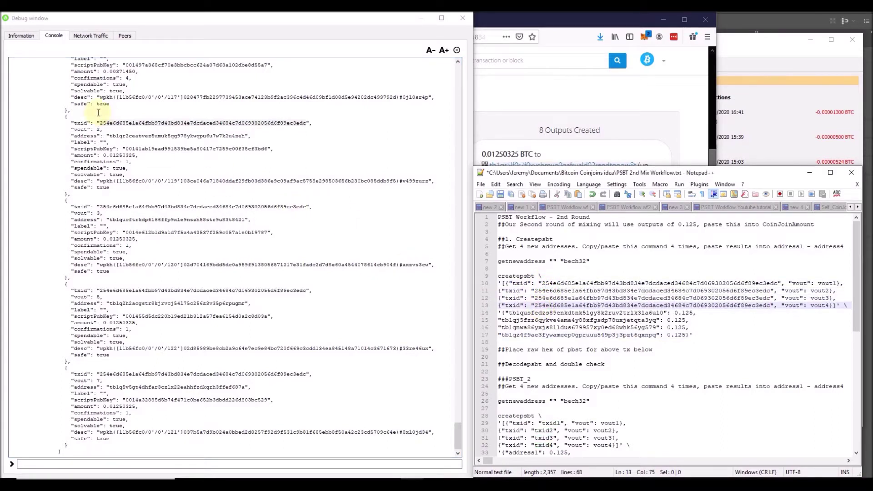
Set the four input vouts to 2, 3, 5 and 7.
double_click(828, 283)
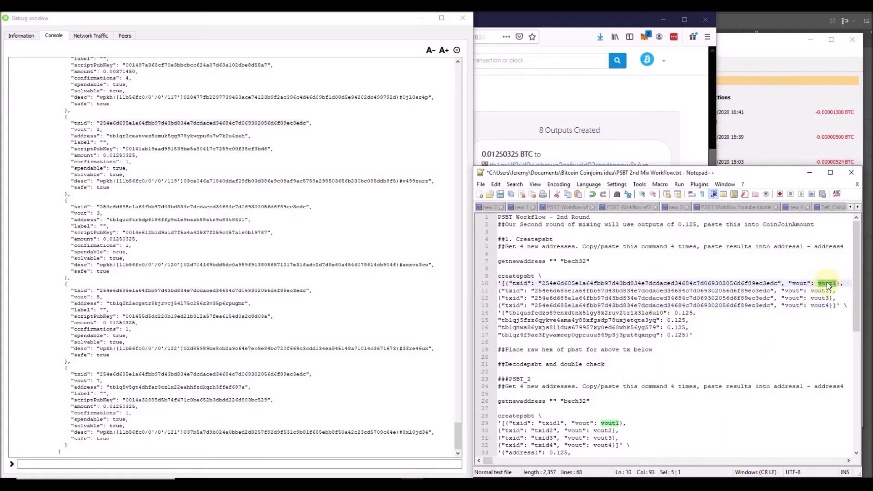
type("2")
double_click(809, 292)
type("3")
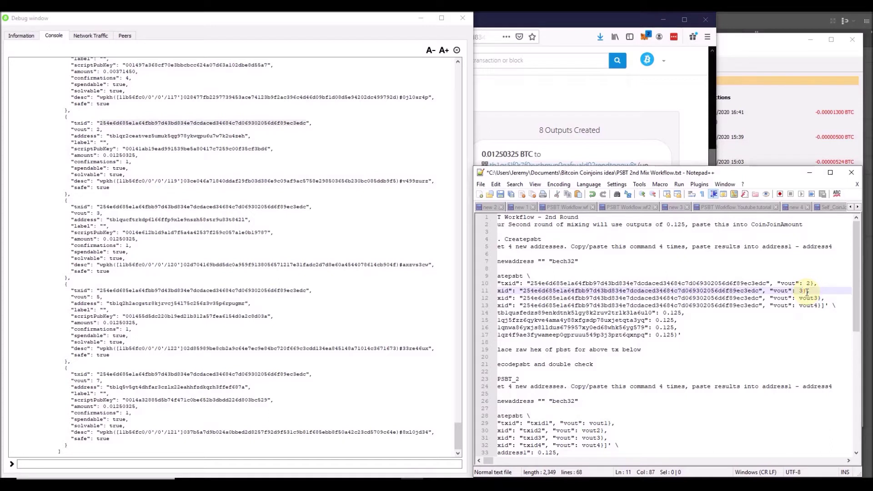
double_click(811, 299)
type("5")
double_click(807, 306)
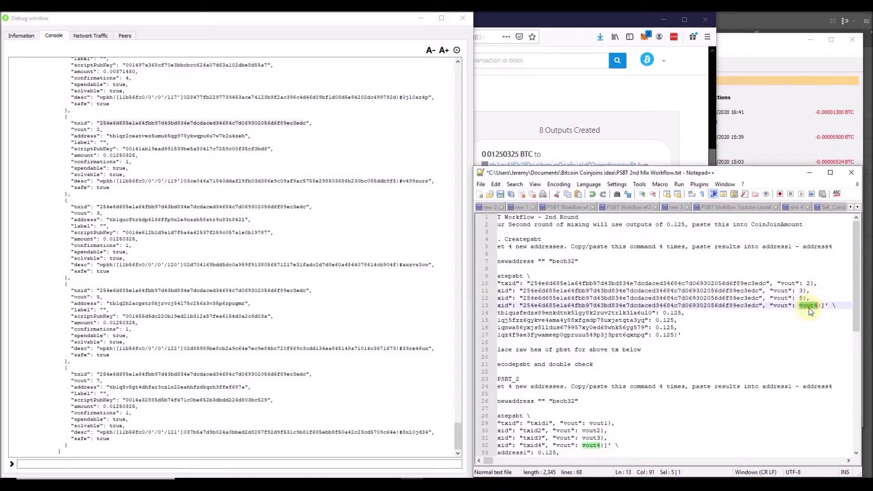
type("7")
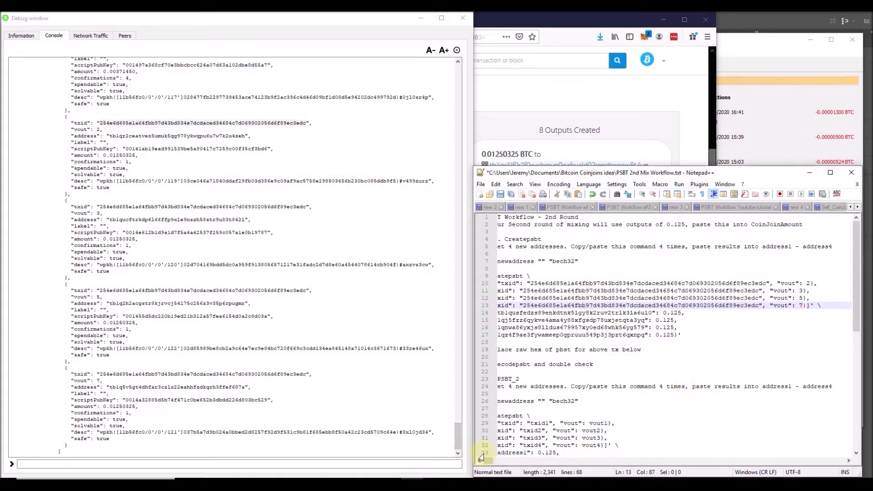
key("Home")
Run the completed createpsbt command from lines 9–17 in the console and select the returned base64 PSBT.
left_click_drag(700, 332, 492, 278)
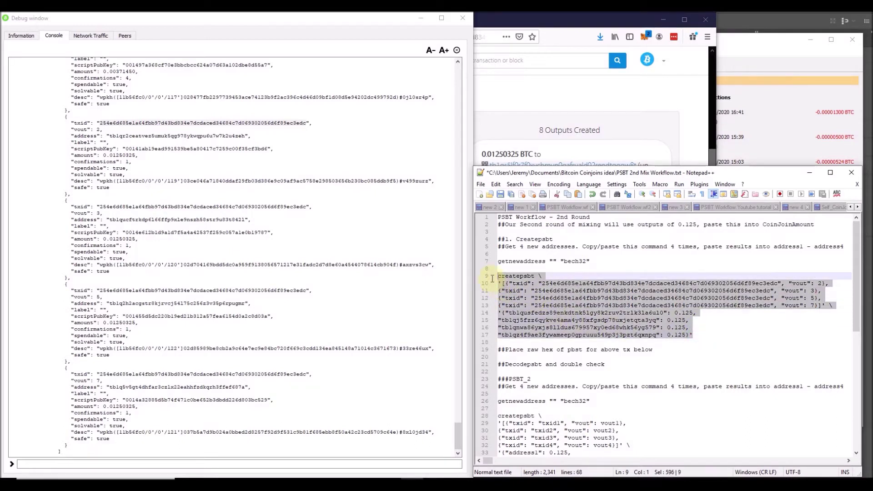
left_click(365, 463)
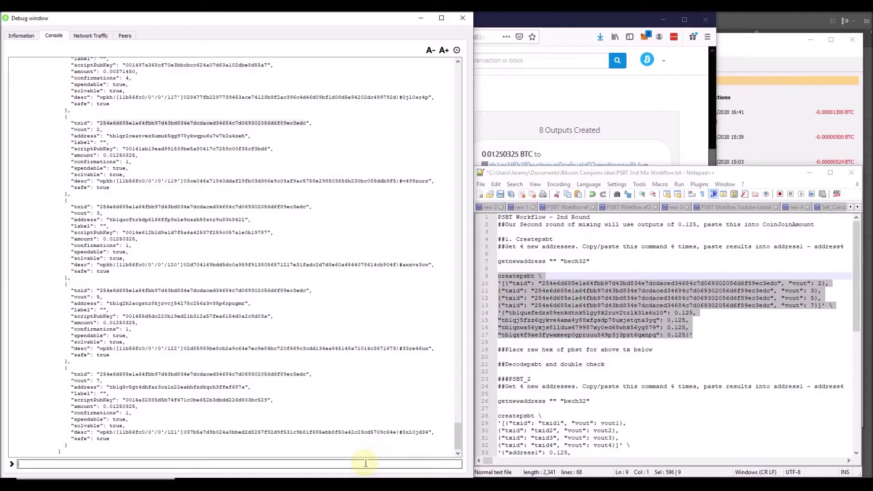
type("createpsbt \\ '[{\"txid\": \"254e6d685e1a64fbb97d43bd834e7dcdaced34684c7d069302056d6f89ec3edc\", \"vout\": 2}, {\"txid\": \"254e6d685e1a64fbb97d43bd834e7dcdaced34684c7d069302056d6f89ec3edc\", \"vout\": 3}, {\"txid\": \"254e6d685e1a64fbb97d43bd834e7dcdaced34684c7d069302056d6f89ec3edc\", \"vout\": 5}, {\"txid\": \"254e6d685e1a64fbb97d43bd834e7dcdaced34684c7d069302056d6f89ec3edc\", \"vout\": 7}]' \\ '{\"tb1qusfedzs89enkdtnk5lgy8k2ruv2trlk3la6ul0\": 0.125, \"tb1qj5fzz6qykve4ama4y88xfgsdp78uxjetqta3yq\": 0.125, \"tb1qnwa86yxjs8lldus679957xy0ed68whk56yg579\": 0.125, \"tb1qz4f9ae3fywameep0gpruuu549p3j3pzt6gxnpq\": 0.125}'")
key("Return")
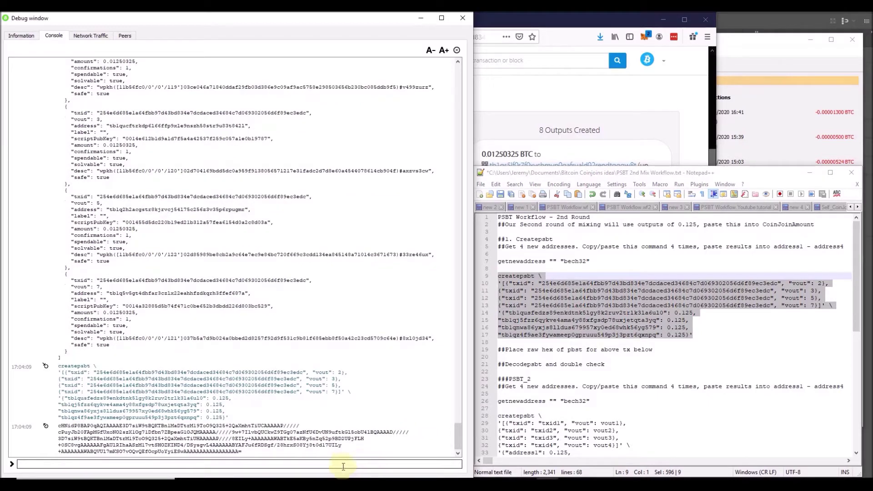
left_click_drag(251, 450, 60, 427)
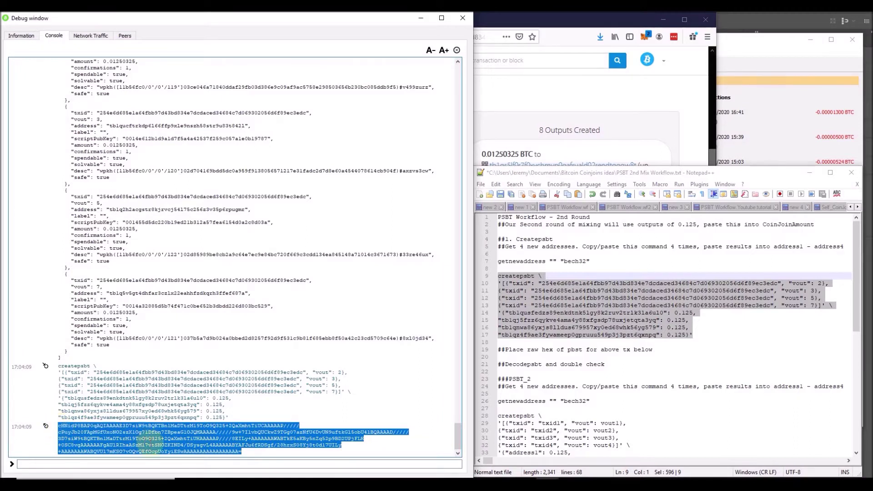
Run decodepsbt on the new PSBT and review its inputs and four 0.12500000 outputs.
left_click(345, 465)
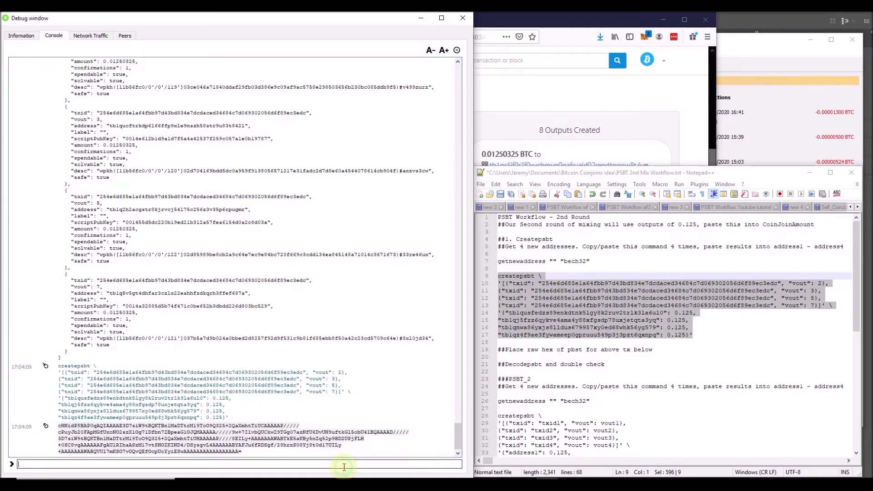
type("deco")
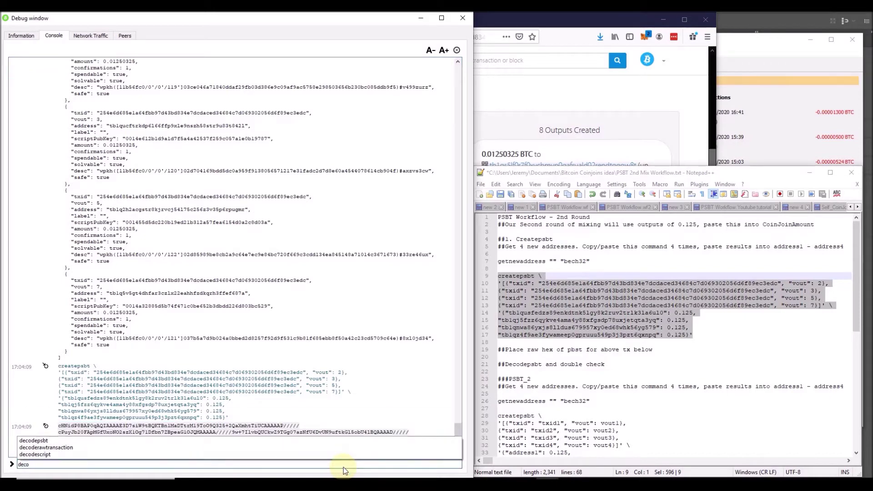
key("Down")
key("Return")
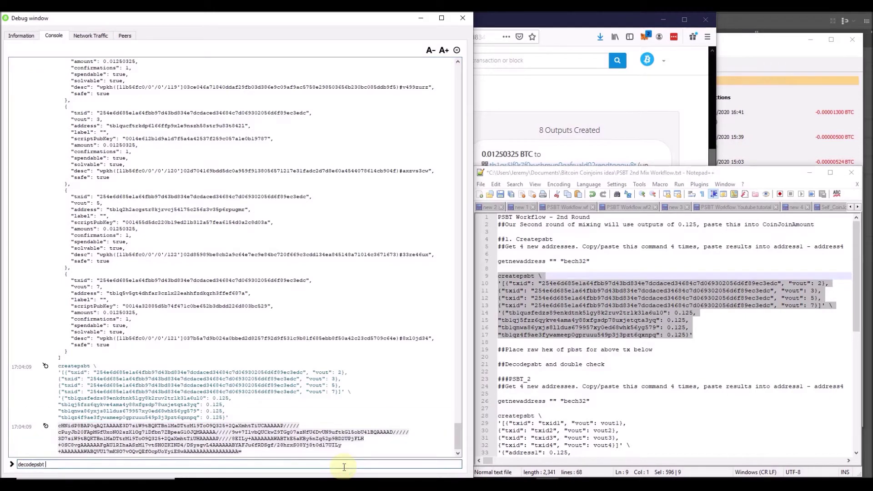
key("ctrl+v")
key("Return")
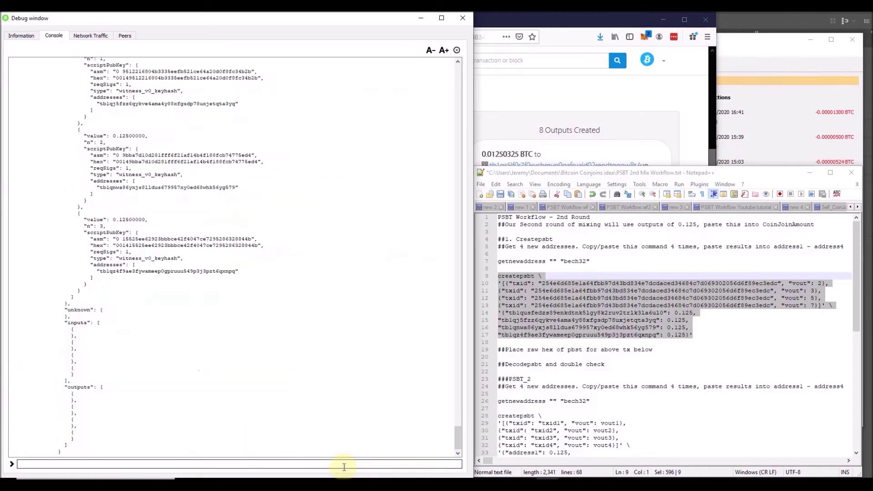
scroll(172, 298, "up", 4)
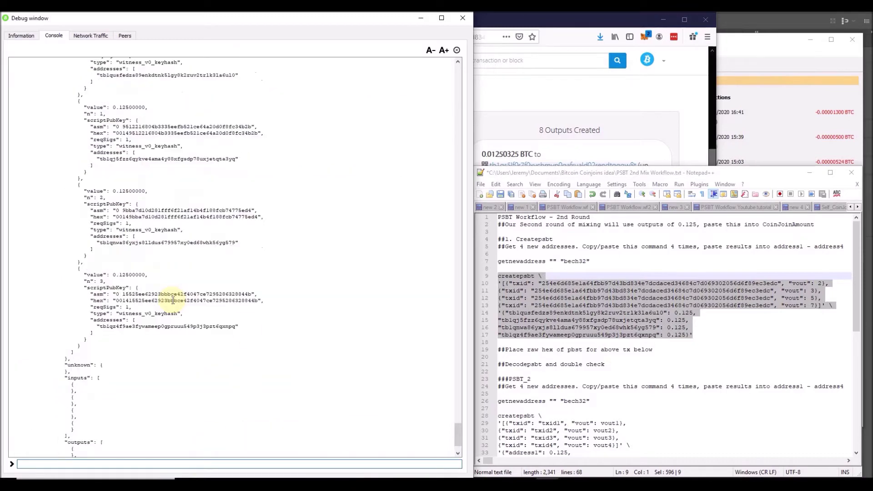
scroll(173, 300, "up", 4)
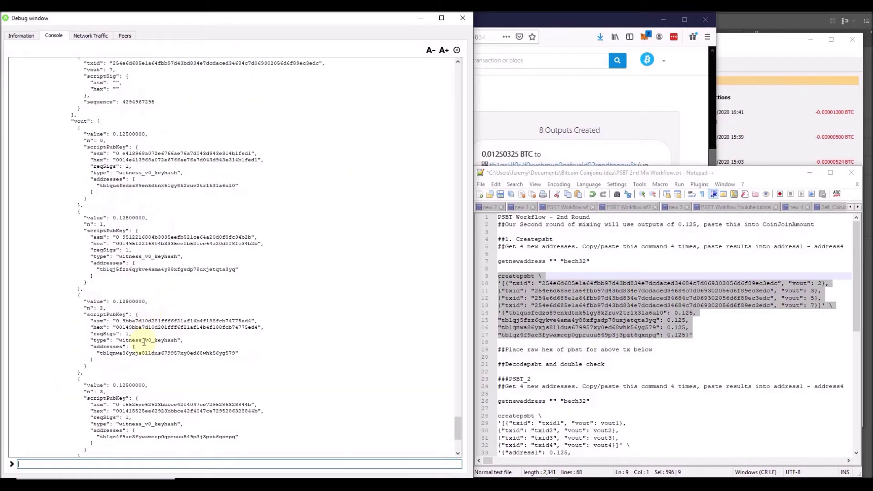
scroll(143, 344, "up", 4)
scroll(143, 342, "up", 1)
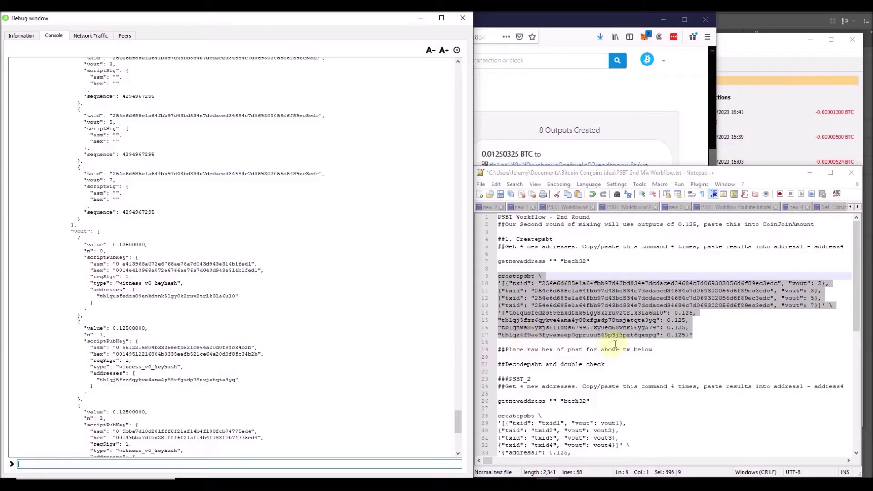
Change the amounts on lines 14–17 and line 2 from 0.125 to 0.0125.
left_click(686, 328)
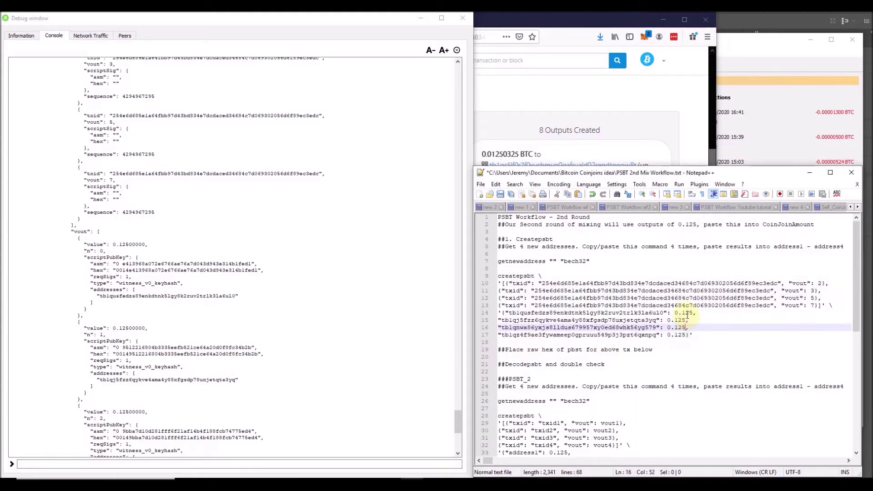
left_click(121, 245)
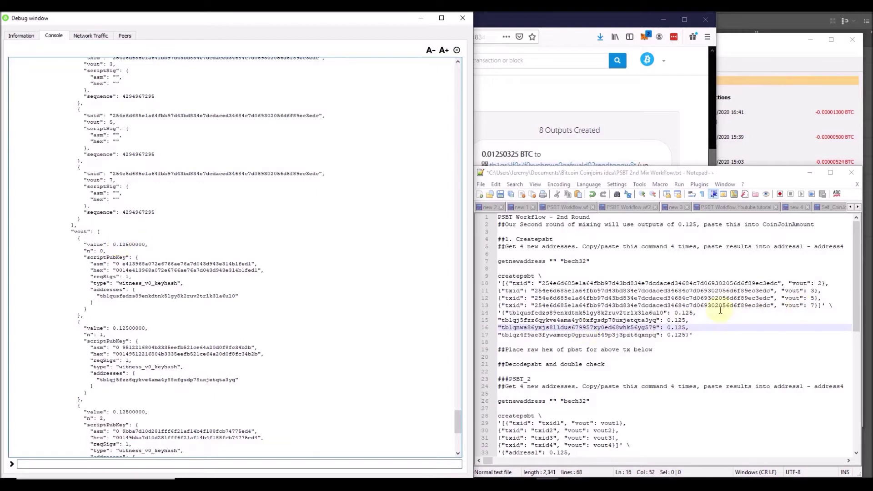
left_click(683, 313)
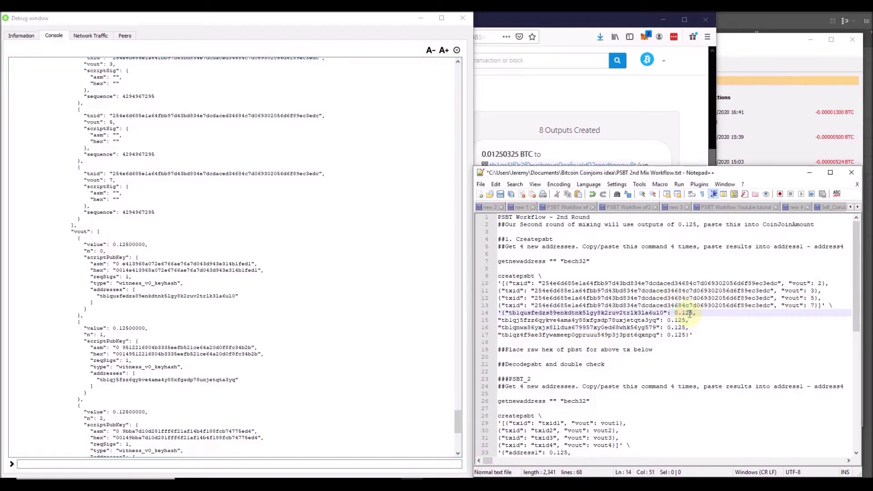
left_click(676, 320)
type("0")
left_click(677, 327)
left_click(677, 336)
type("0")
key("BackSpace")
key("Left")
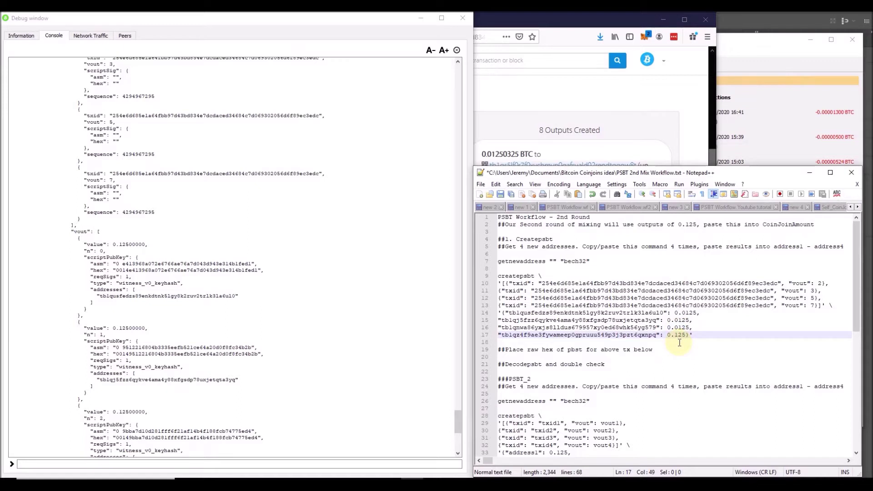
left_click(687, 224)
type("0")
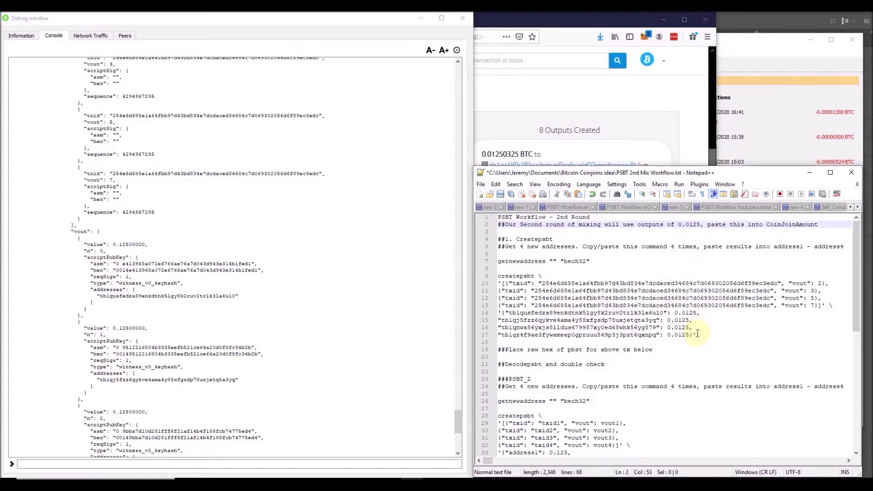
left_click_drag(689, 335, 668, 335)
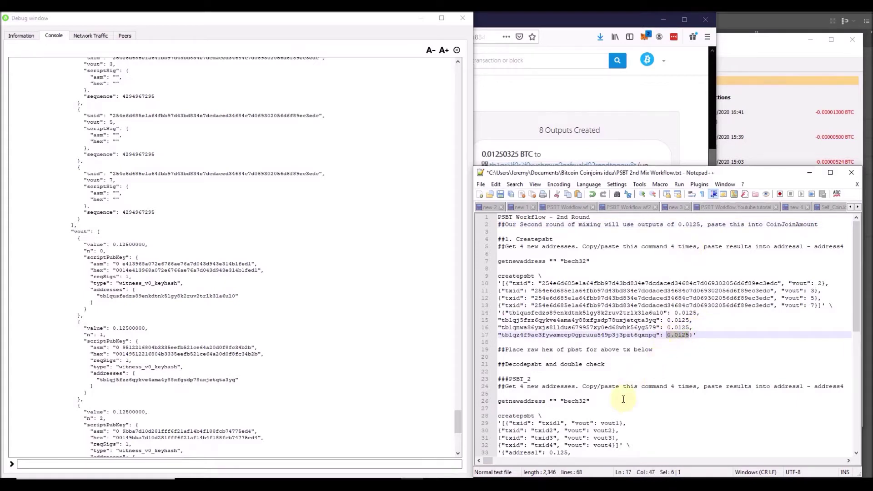
Change the amounts on lines 33–36 to 0.0125 and select the updated createpsbt command on lines 9–17.
scroll(625, 395, "down", 3)
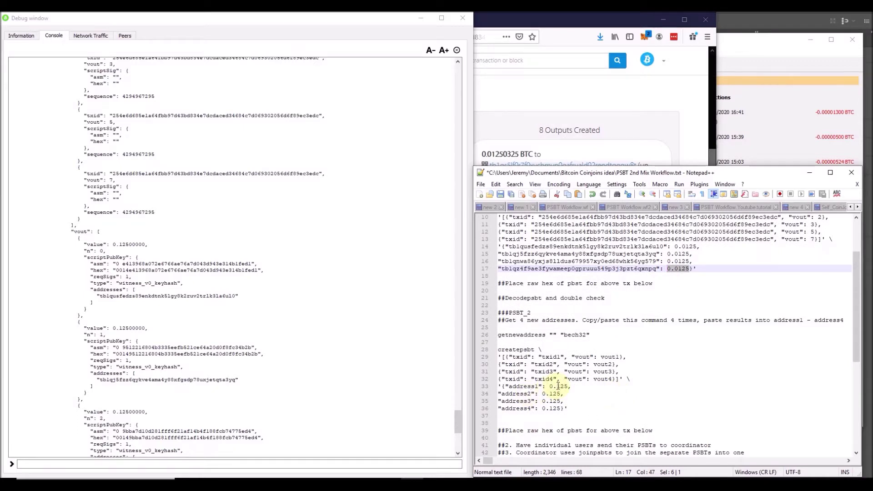
left_click(558, 386)
type("0")
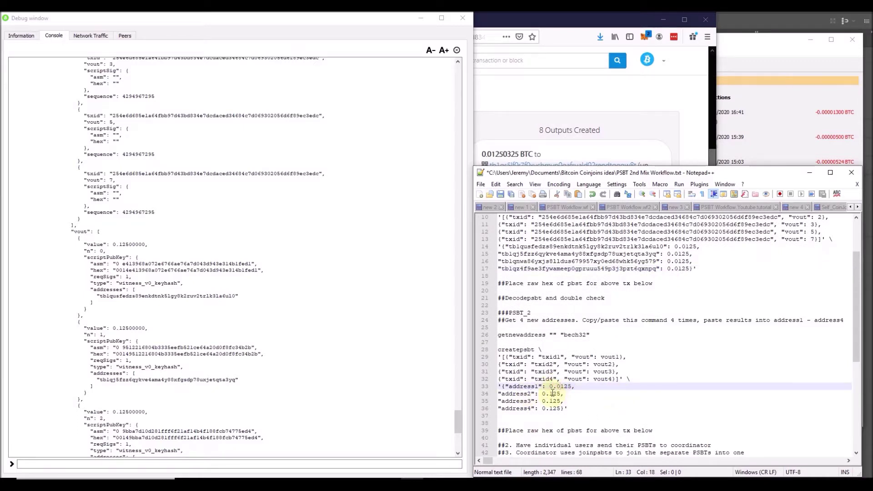
left_click(550, 394)
type("0")
left_click(550, 402)
type("0")
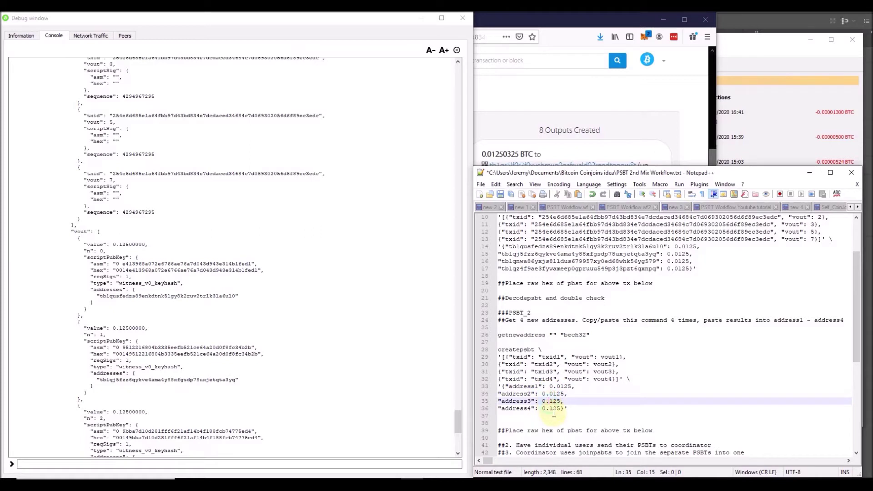
left_click(550, 409)
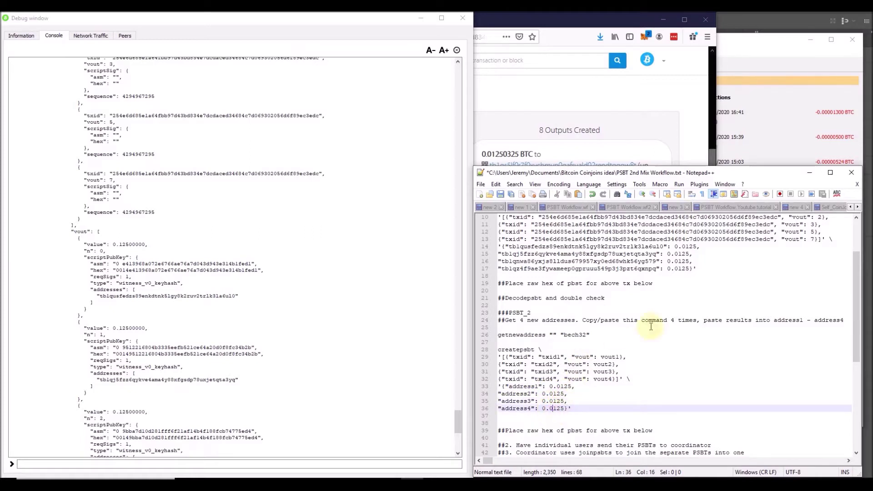
scroll(687, 305, "up", 2)
left_click_drag(696, 314, 490, 256)
key("ctrl+c")
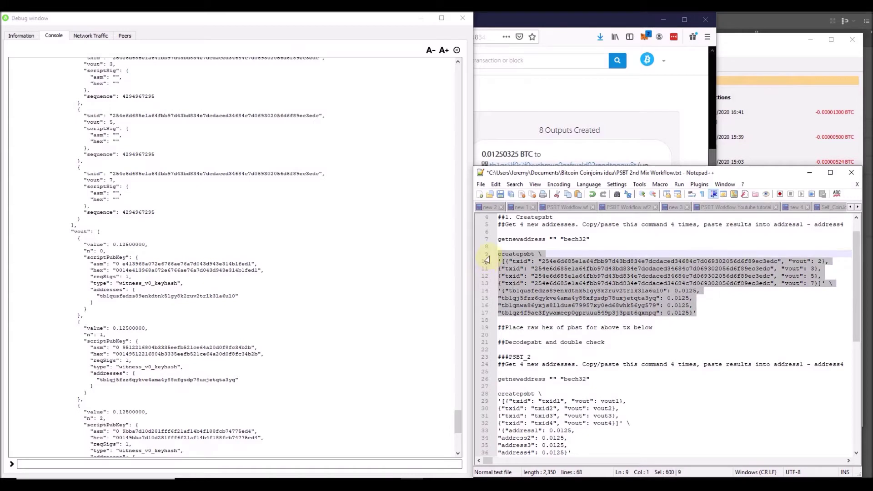
Run the updated createpsbt command in the console and select the new base64 PSBT.
left_click(216, 464)
key("ctrl+v")
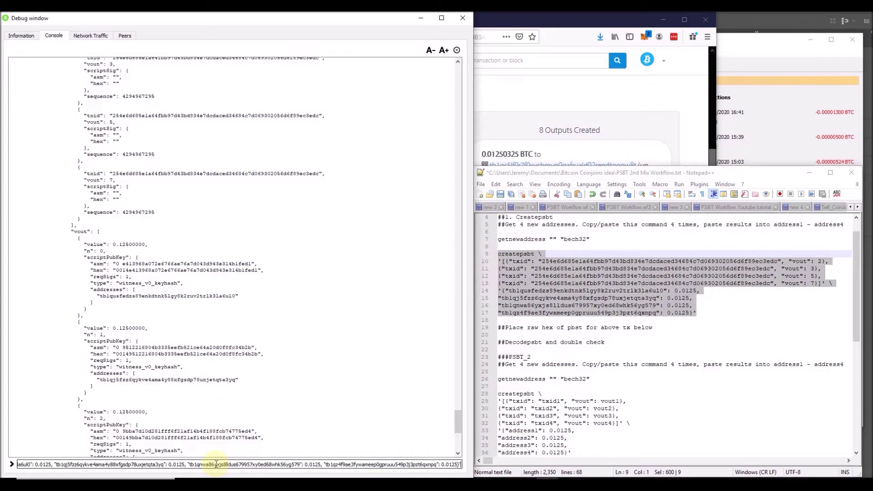
key("Return")
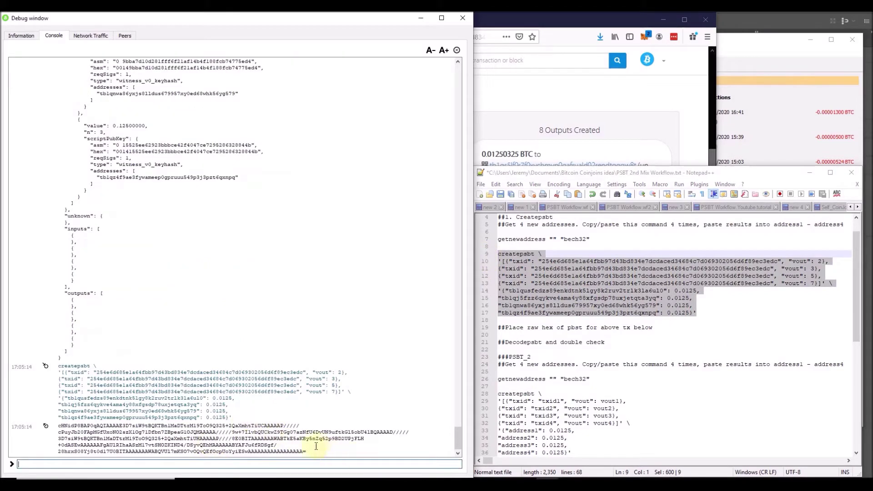
left_click_drag(314, 451, 60, 426)
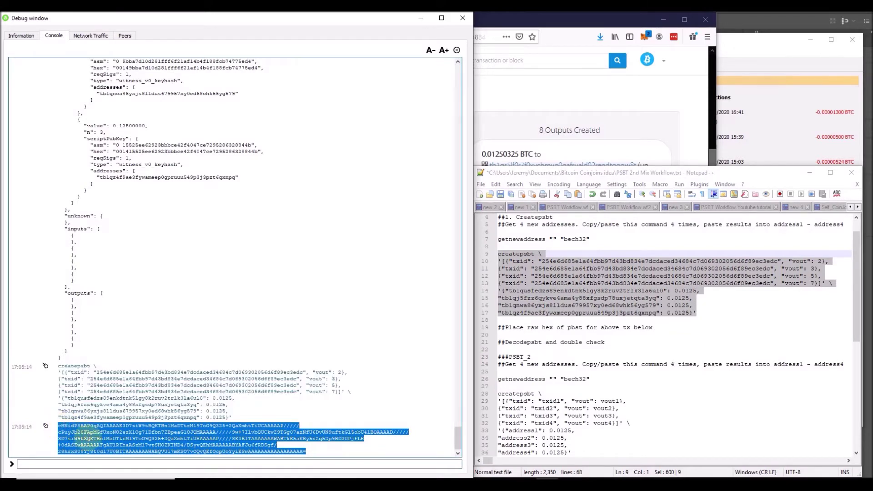
Decode the new PSBT with decodepsbt and confirm each output is 0.01250000 BTC.
left_click(118, 462)
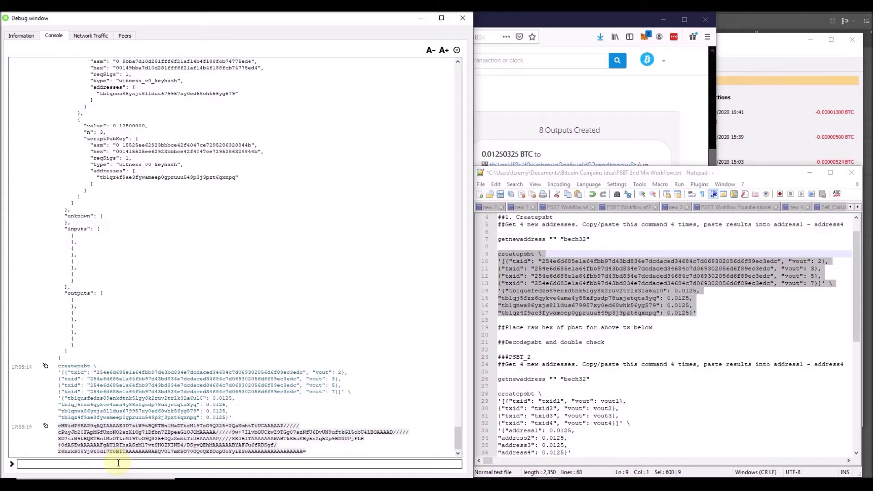
type("dec")
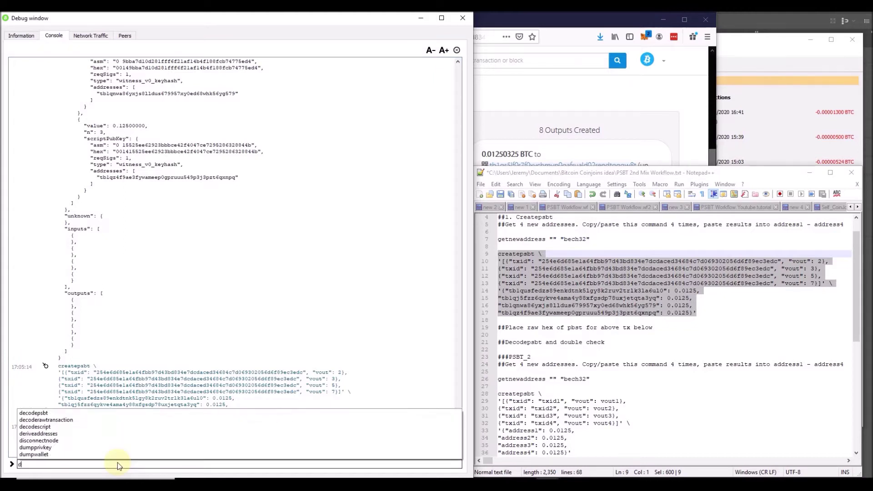
key("Up")
key("Up")
key("Up")
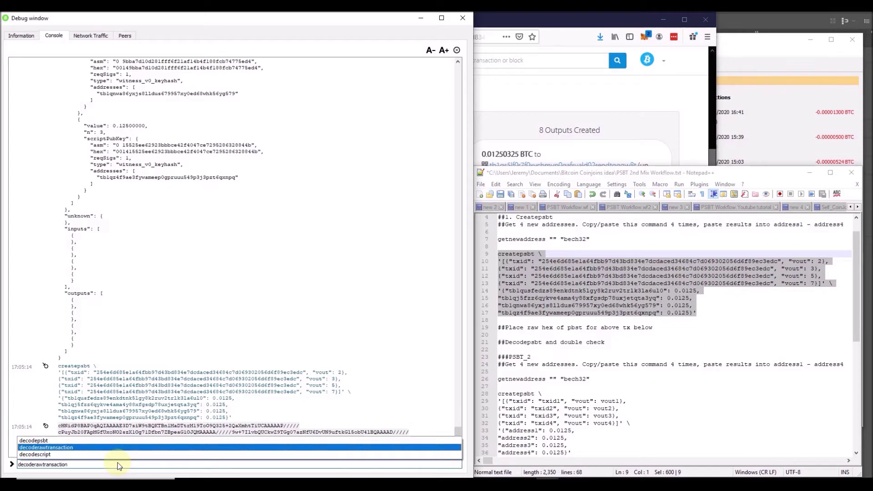
key("Return")
key("ctrl+v")
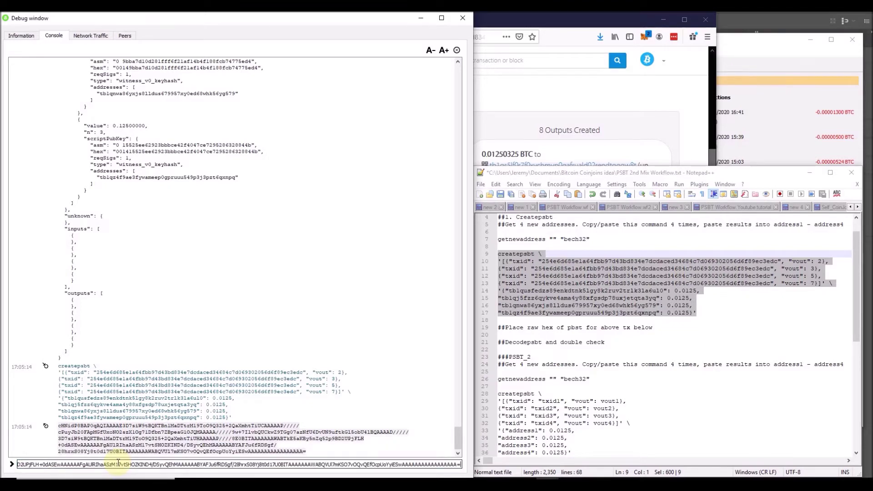
key("Return")
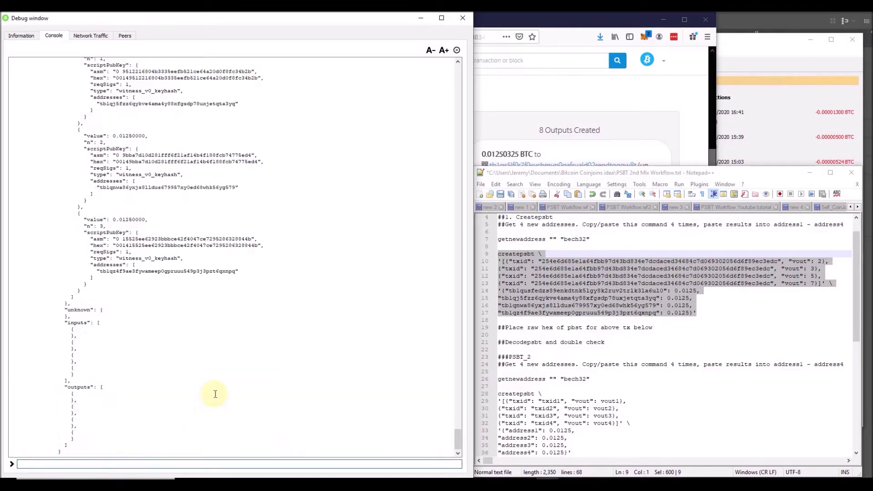
scroll(214, 394, "up", 3)
left_click_drag(119, 274, 127, 275)
scroll(138, 271, "up", 14)
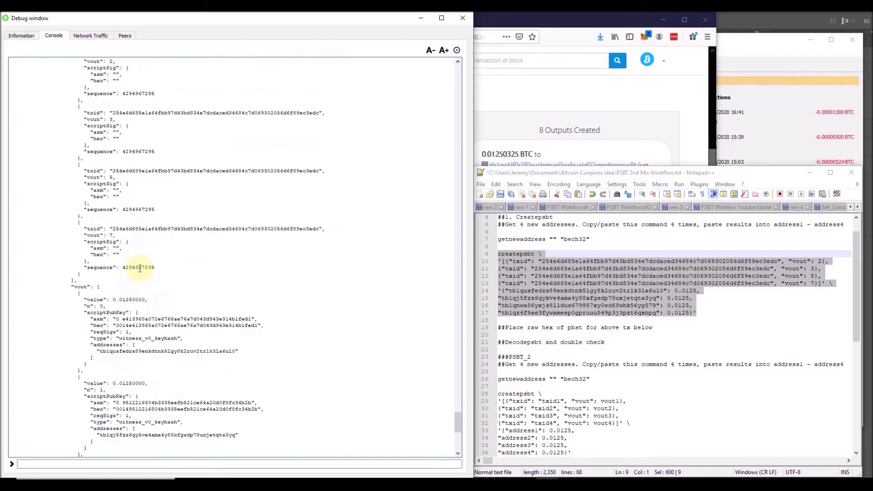
scroll(140, 268, "up", 1)
scroll(139, 269, "up", 2)
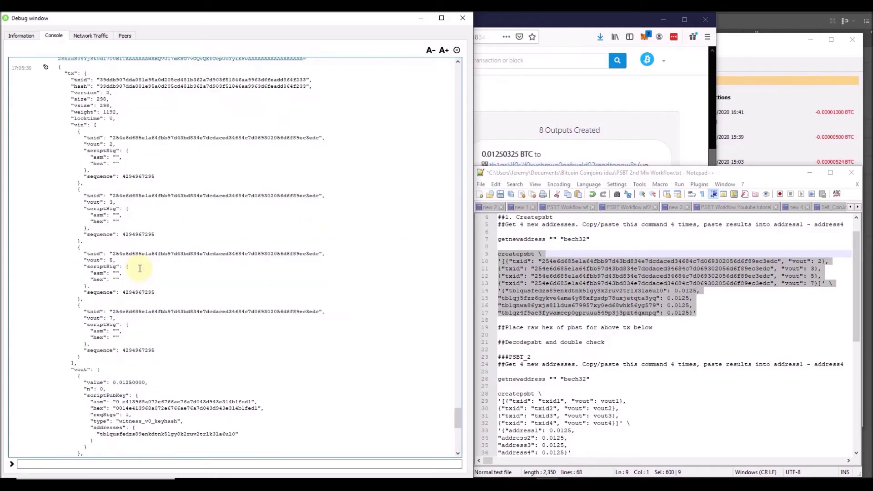
scroll(218, 262, "down", 15)
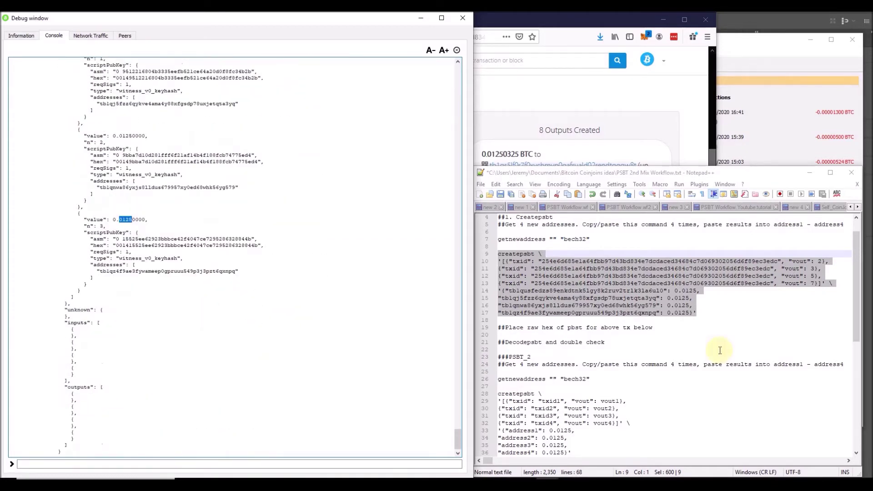
left_click(632, 337)
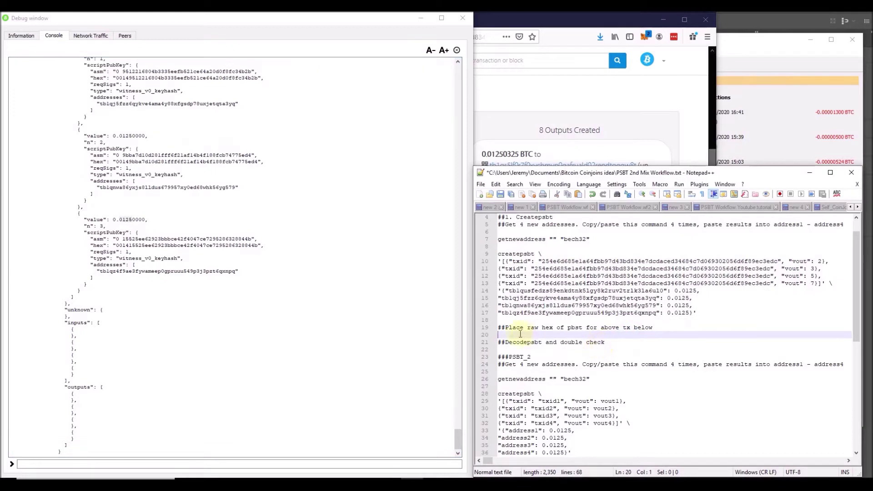
Paste the new PSBT on line 20 under the raw-hex note and close the Debug console.
key("ctrl+v")
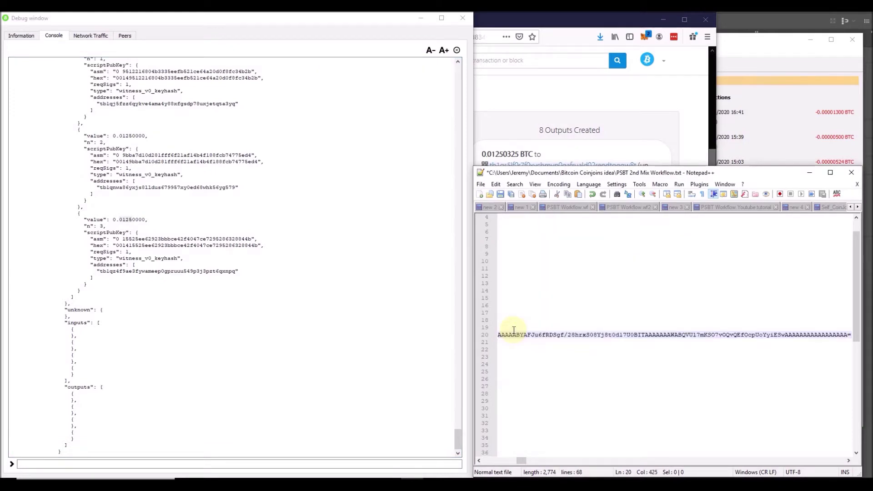
key("Home")
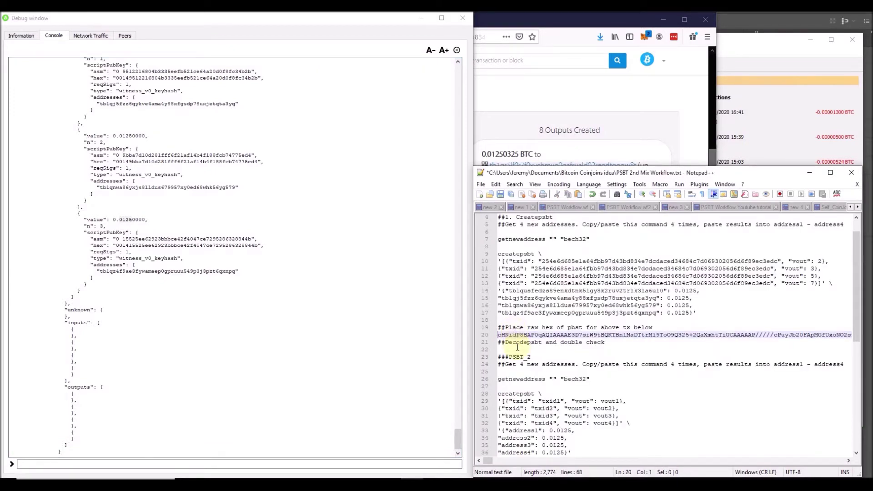
left_click(520, 343)
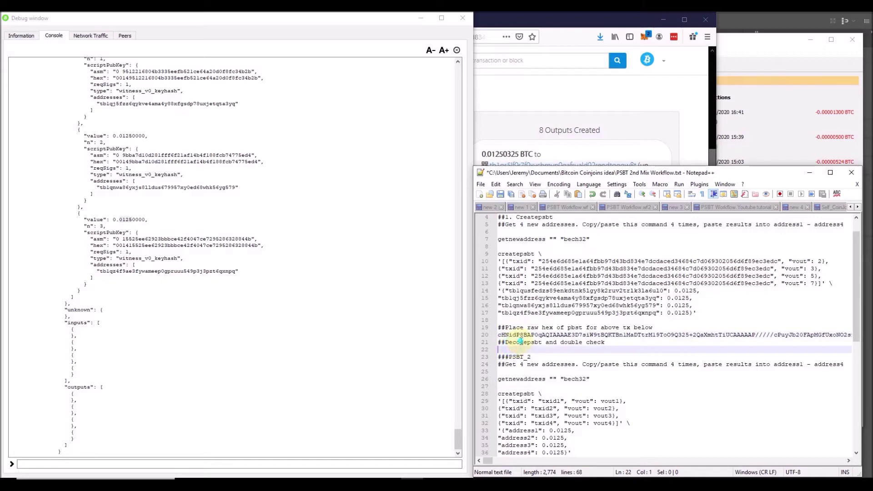
left_click(522, 365)
left_click(464, 17)
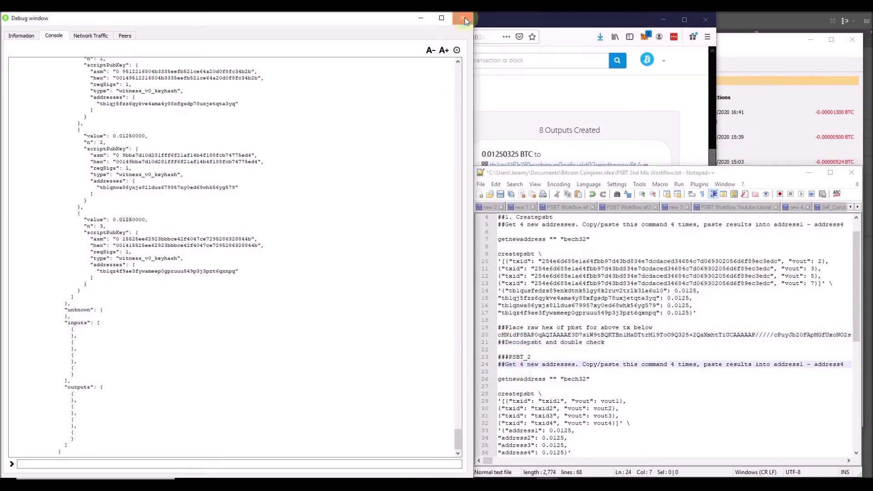
left_click(769, 67)
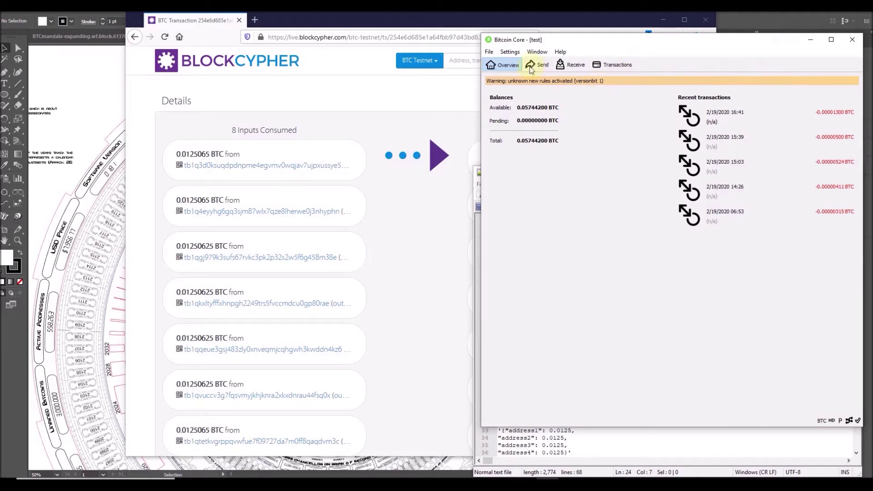
Check the 0.05744200 BTC available balance and recent transactions, then quit Bitcoin Core.
left_click_drag(548, 107, 517, 109)
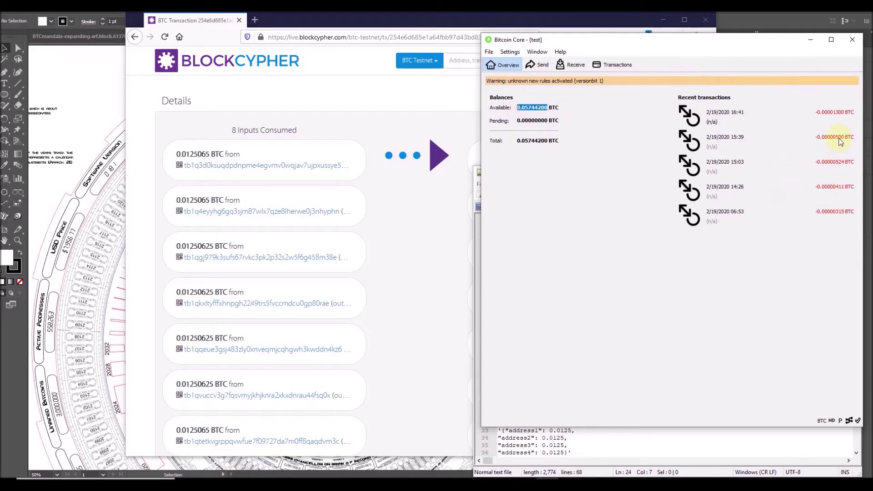
left_click(838, 111)
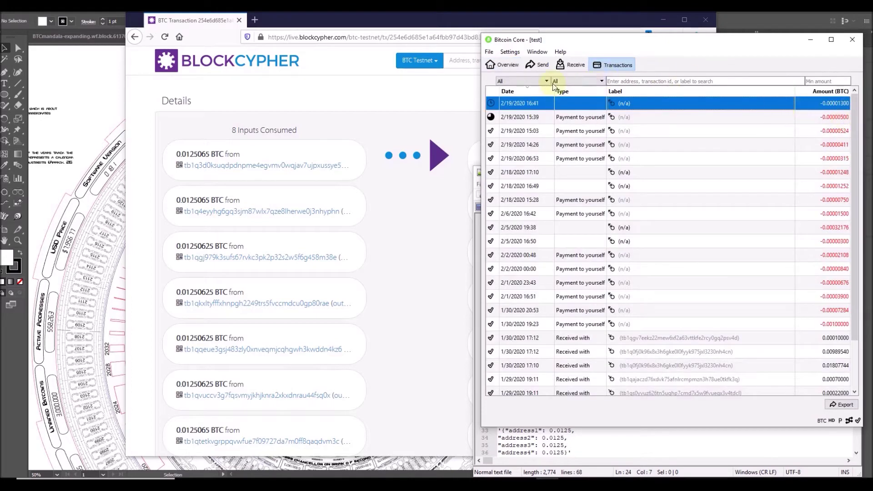
left_click(502, 64)
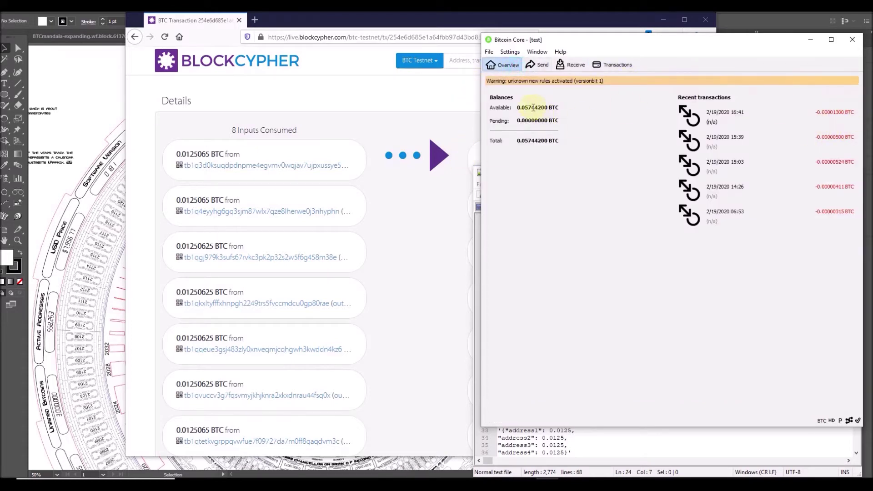
left_click_drag(526, 107, 534, 108)
left_click(853, 39)
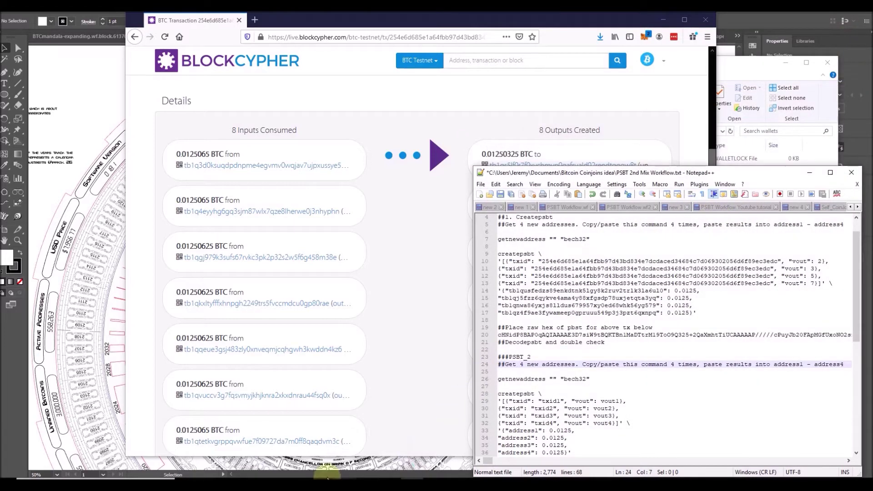
Rename the current wallet file in the wallets folder to wallet_CoinJoin1.
key("alt+Tab")
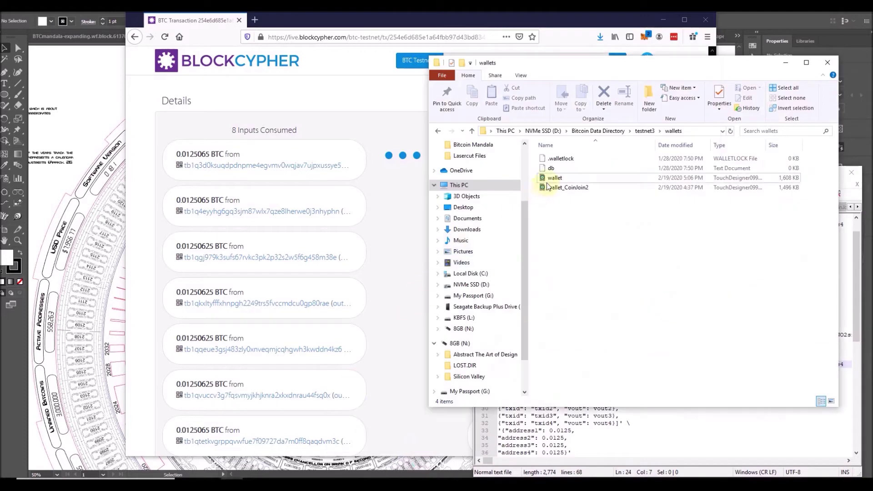
left_click(565, 179)
left_click(566, 178)
left_click(572, 178)
type("_CoinJoin1")
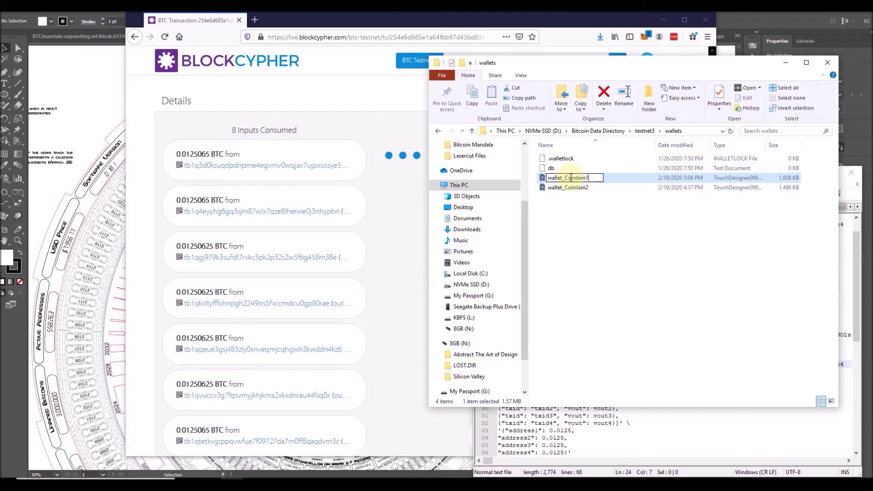
key("Return")
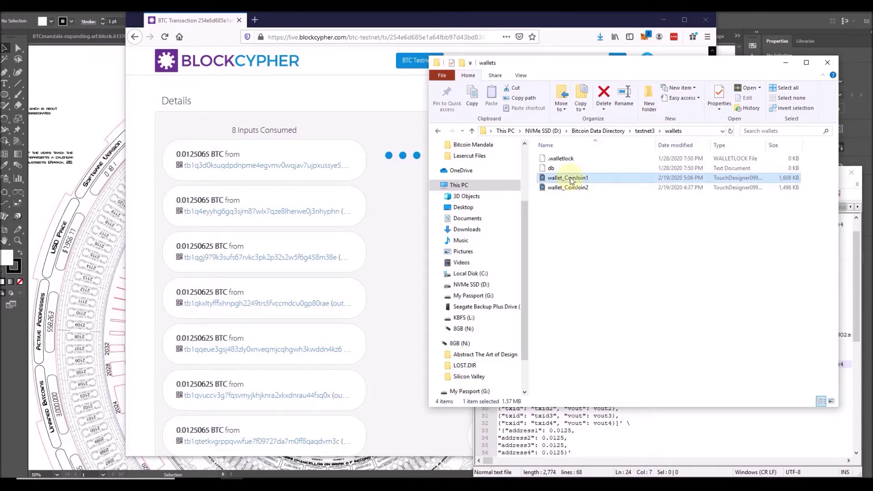
Rename wallet_CoinJoin2 to wallet and relaunch Bitcoin Core testnet.
left_click(579, 188)
left_click(579, 188)
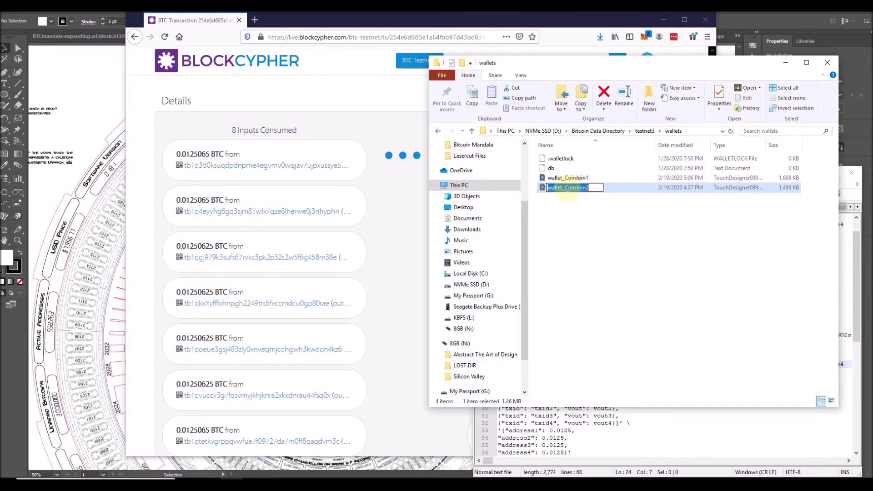
key("End")
key("ctrl+shift+Left")
key("BackSpace")
left_click(663, 216)
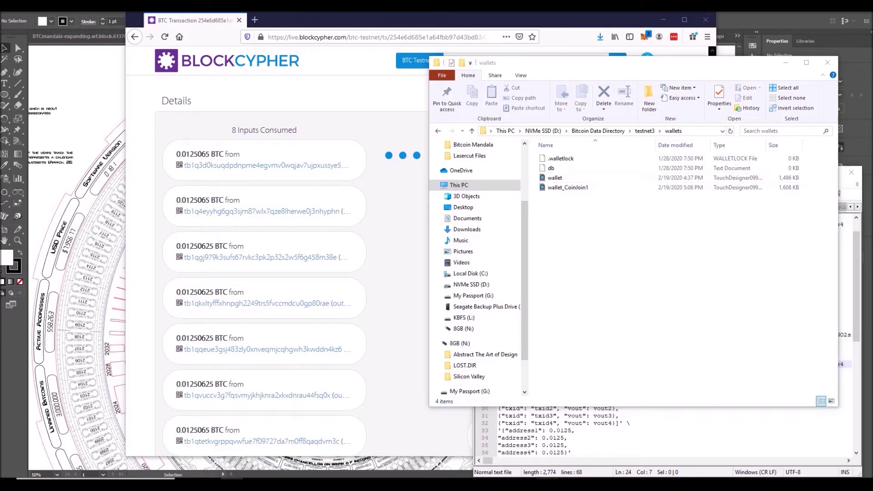
left_click(665, 15)
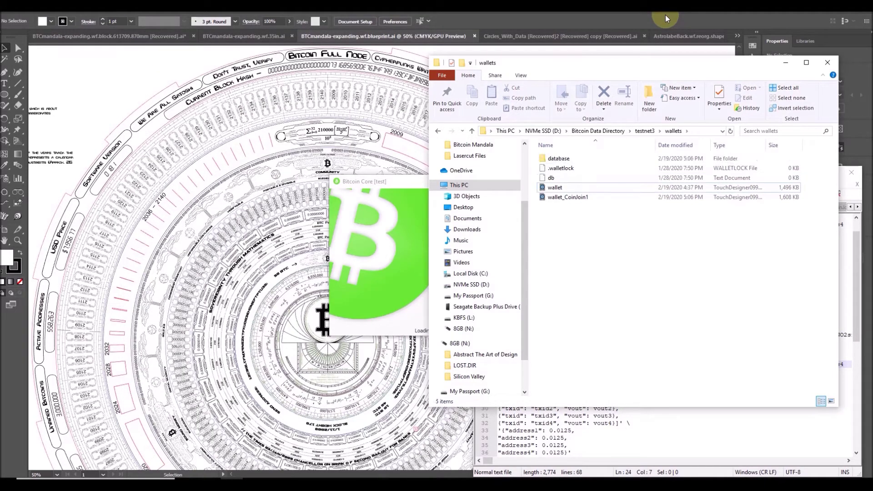
Confirm the swapped wallet loaded with 0.05468824 BTC available and open the debug console.
left_click(411, 220)
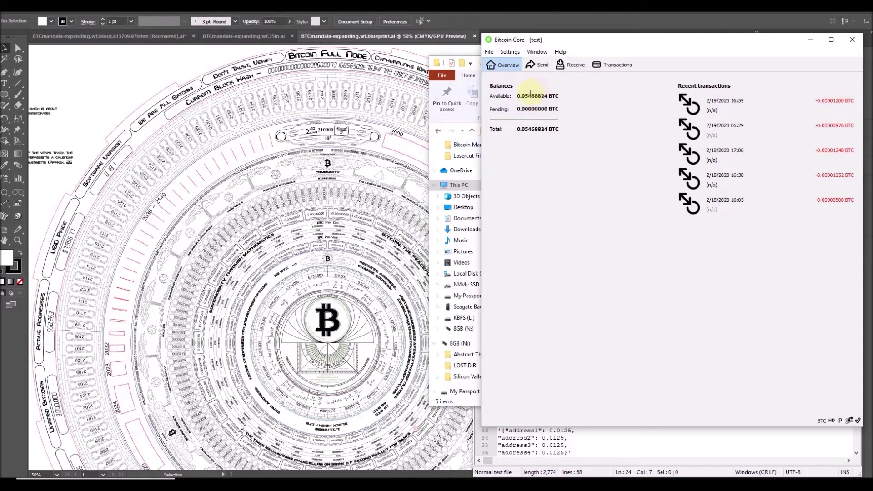
left_click_drag(523, 94, 544, 98)
left_click(536, 106)
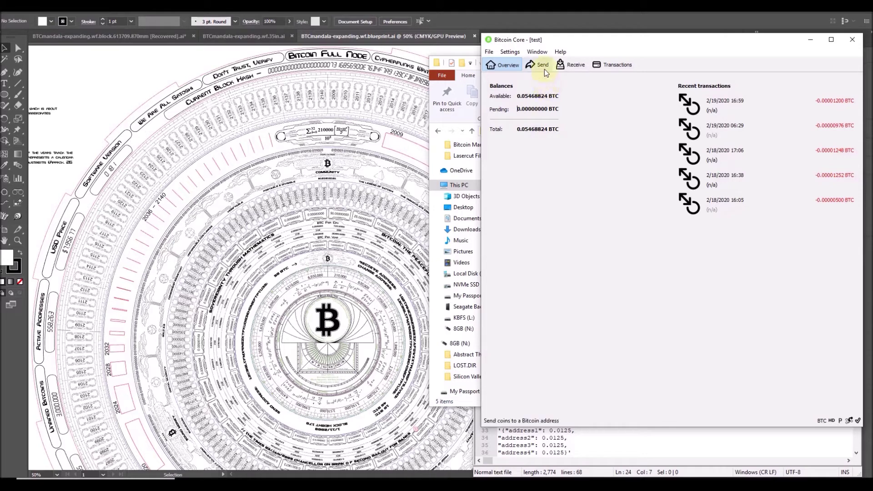
left_click(538, 51)
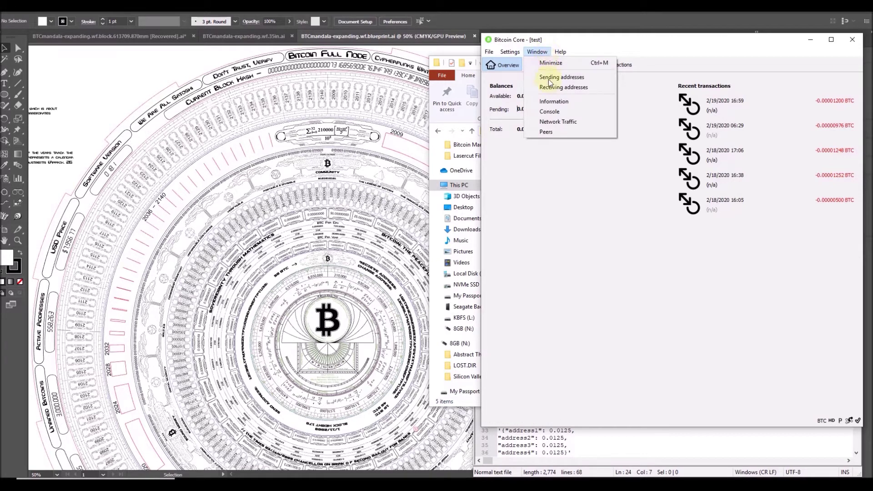
left_click(546, 113)
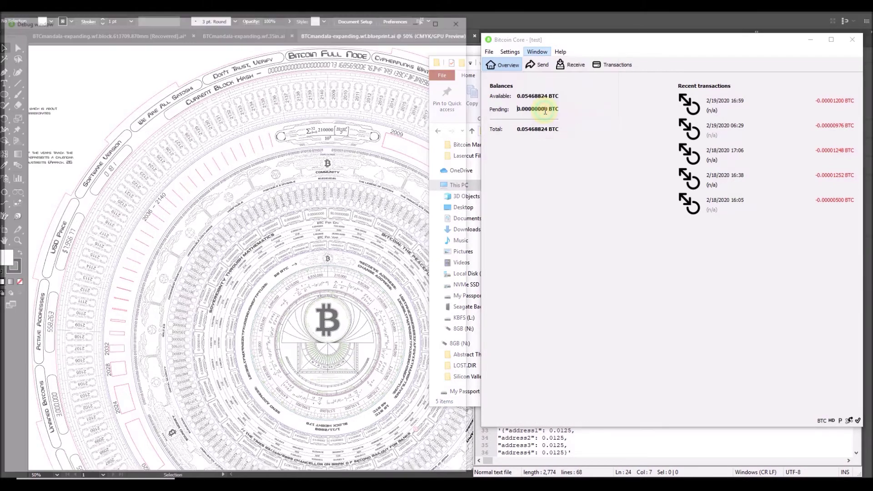
left_click(643, 445)
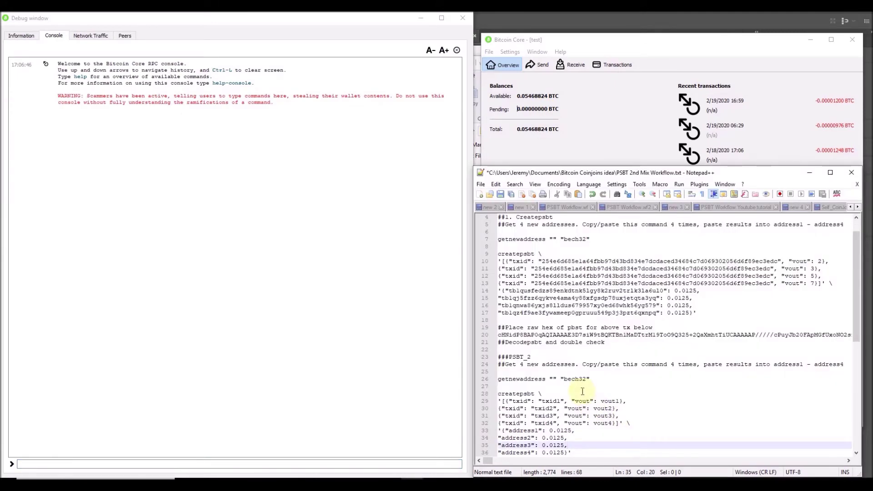
Run the getnewaddress bech32 command four times to generate four fresh addresses.
left_click_drag(590, 378, 499, 379)
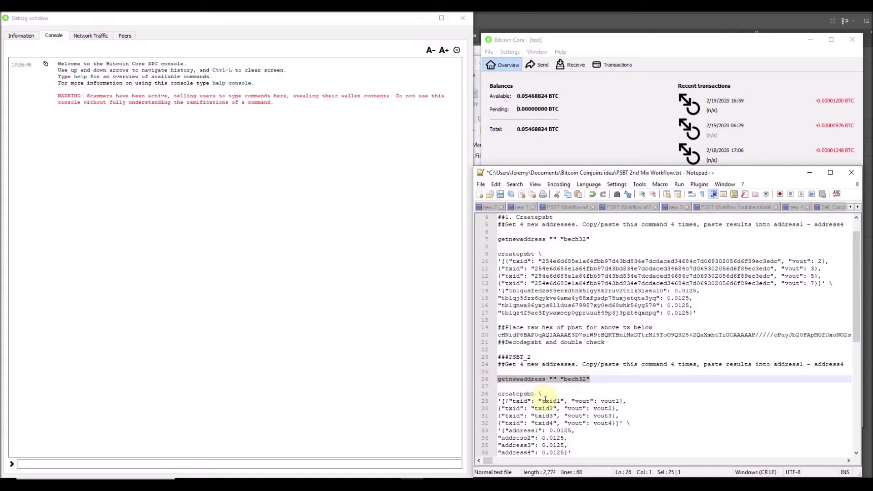
scroll(545, 398, "down", 1)
left_click(140, 462)
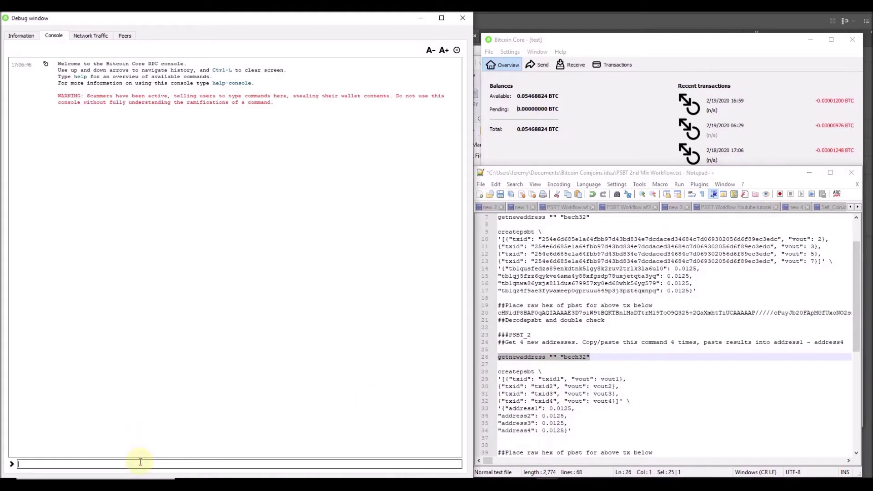
type("getnewaddress \"\" \"bech32\"")
key("Return")
type("getnewaddress \"\" \"bech32\"")
key("Return")
type("getnewaddress \"\" \"bech32\"")
key("Return")
type("getnewaddress \"\" \"bech32\"")
key("Return")
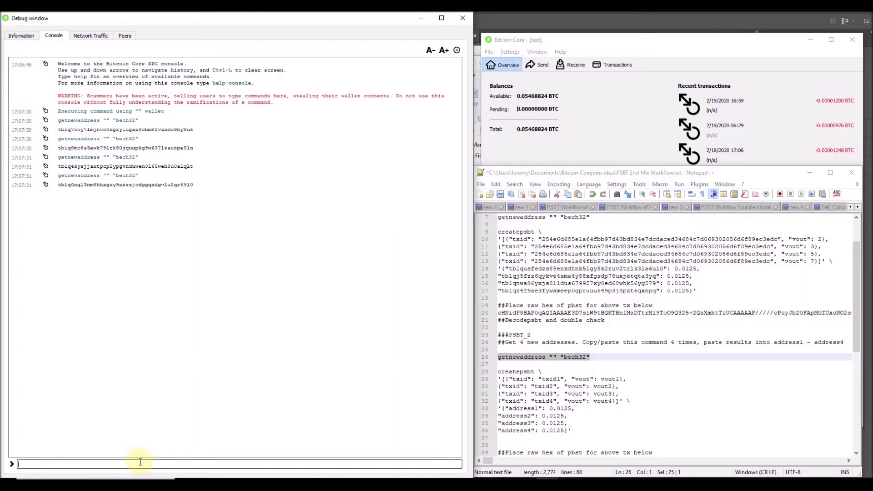
Paste the four new addresses over the address1–address4 placeholders on lines 33–36.
double_click(180, 131)
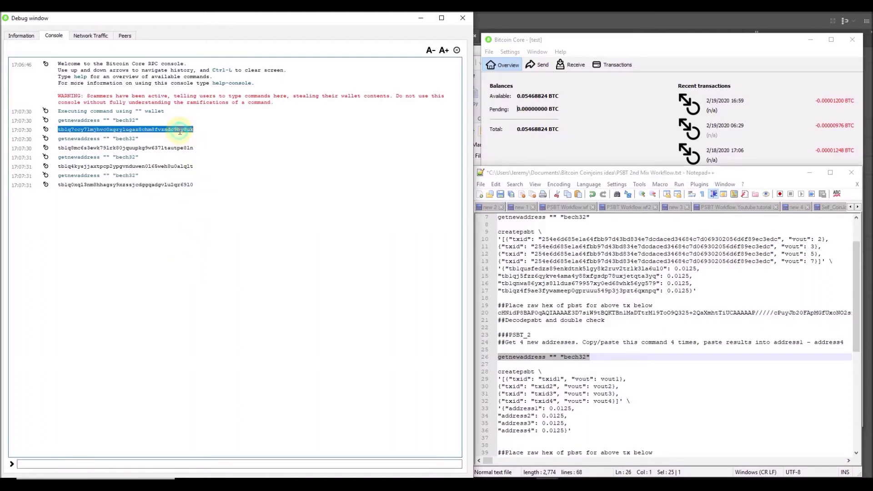
double_click(527, 408)
type("tb1q7ccy7lmjhvc0xgrylugaz8chm8fvzndc9hy8uk")
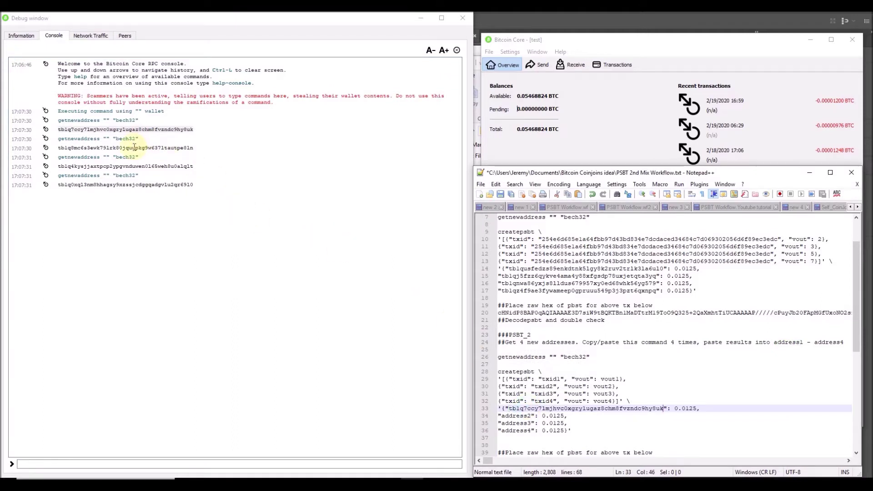
double_click(135, 148)
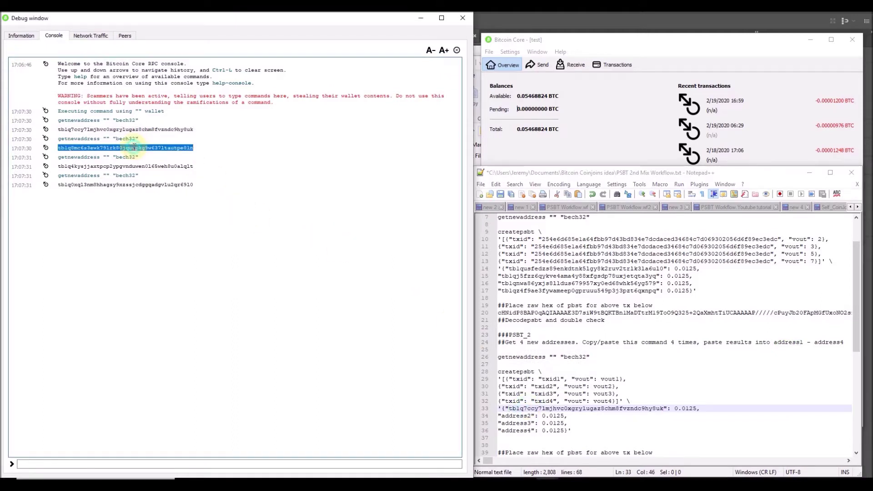
double_click(513, 415)
type("tb1q8mc6s3ewk79lrk80jquupkg9w637ltautpe8ln")
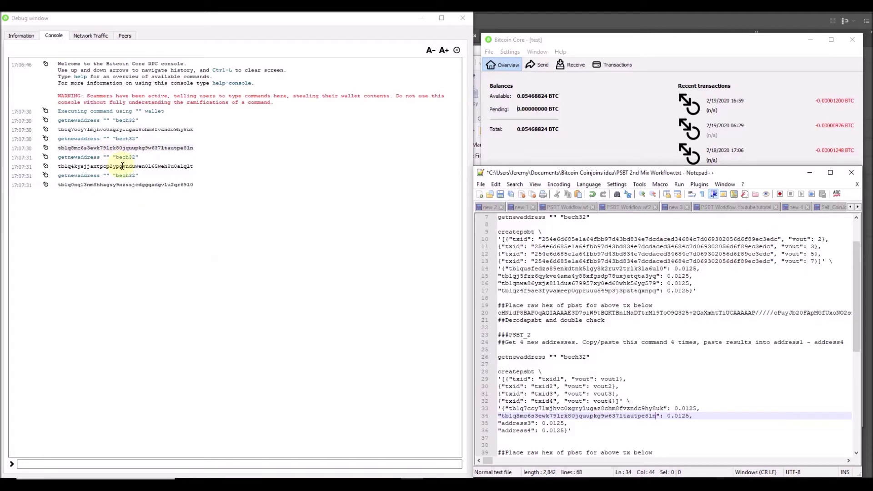
double_click(122, 166)
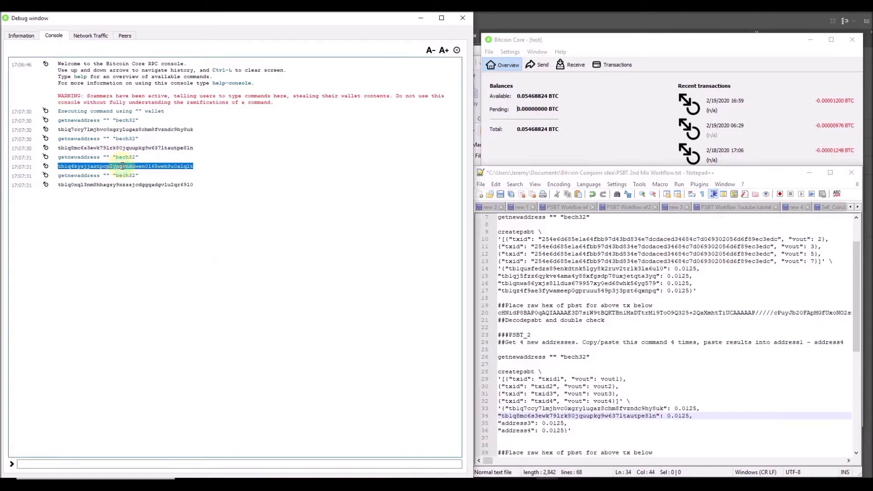
double_click(525, 423)
type("tb1q4kysjjaxtpcp2ypgvnduwen0l65weh8u0alqlt")
double_click(150, 184)
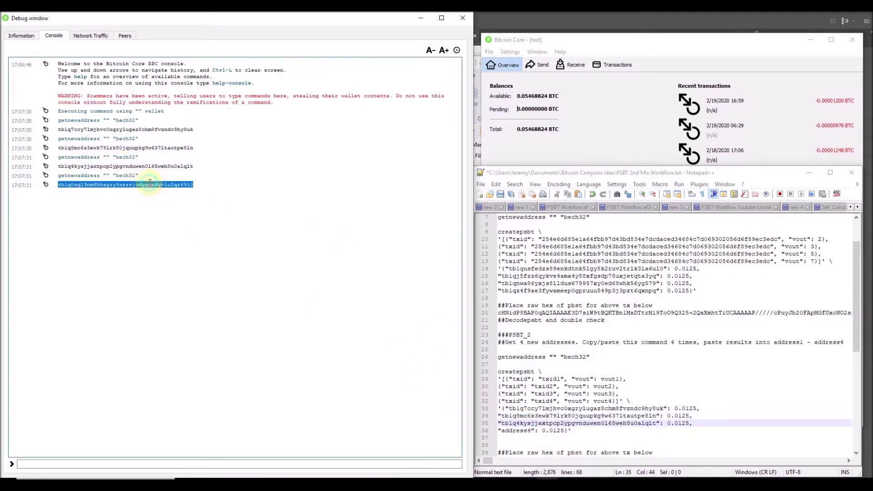
double_click(525, 430)
type("tb1q0xql3nm8hhagsy9xzssjcdggqadgvlu2qr6910")
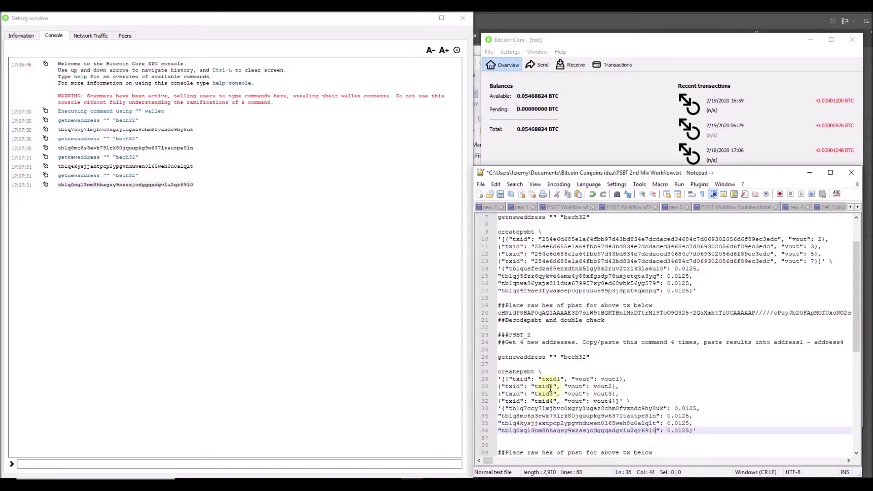
Run listunspent in the console and locate the 0.01250325 unspent output.
left_click(390, 464)
type("listunspent")
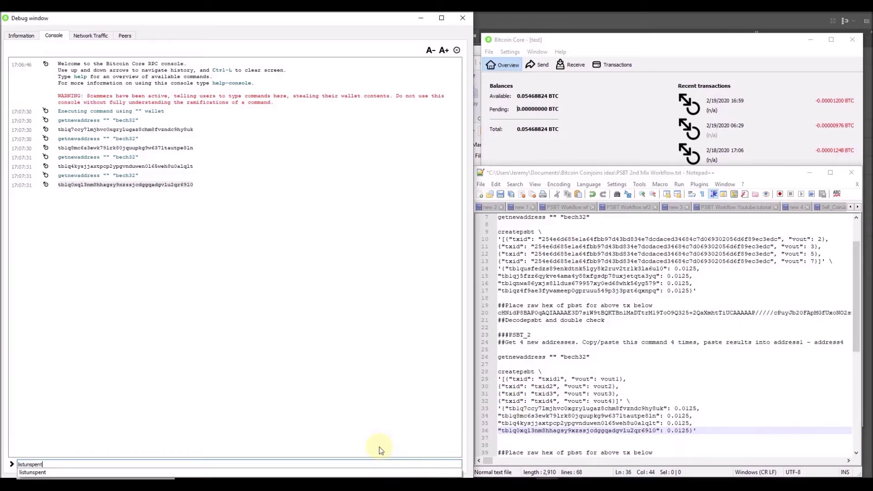
key("Return")
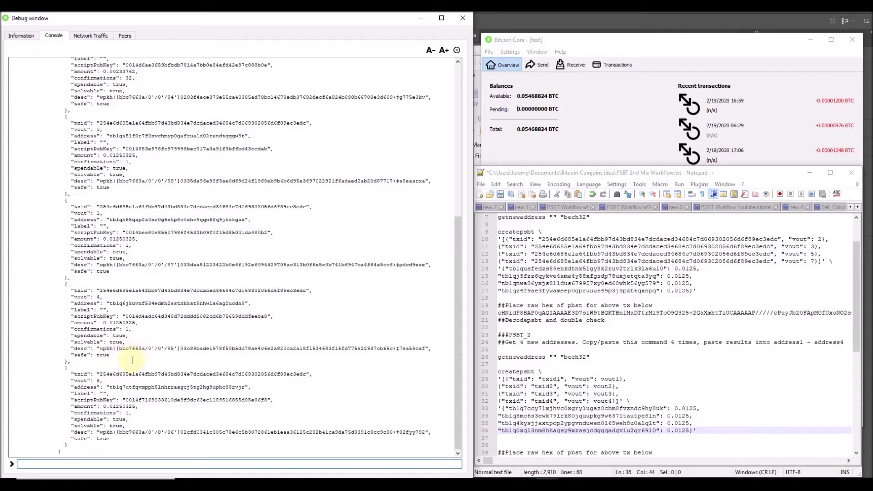
left_click_drag(136, 408, 100, 406)
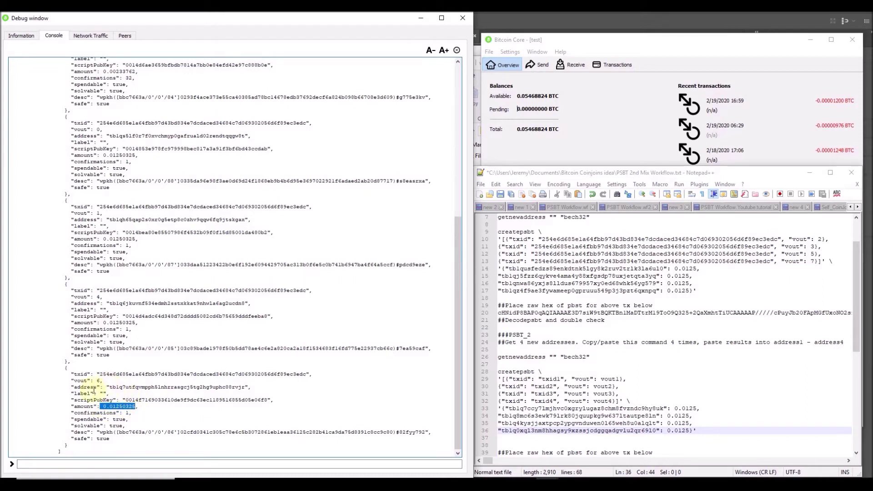
Paste the unspent output's txid over the txid placeholders on lines 29–32.
double_click(136, 375)
key("ctrl+c")
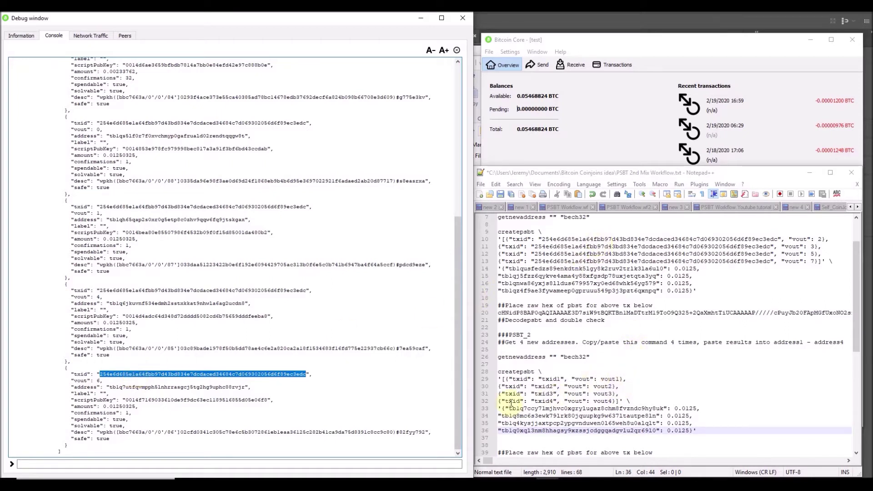
double_click(551, 380)
key("ctrl+v")
double_click(547, 385)
key("ctrl+v")
left_click(542, 394)
double_click(543, 403)
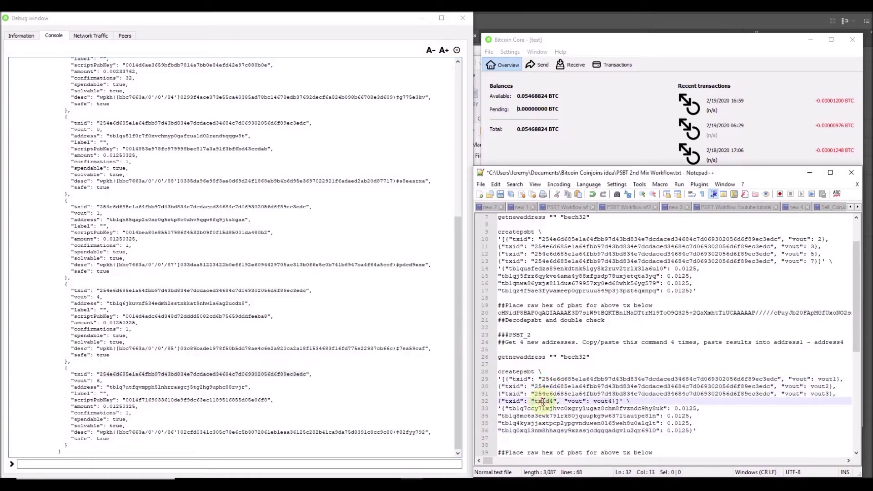
key("ctrl+v")
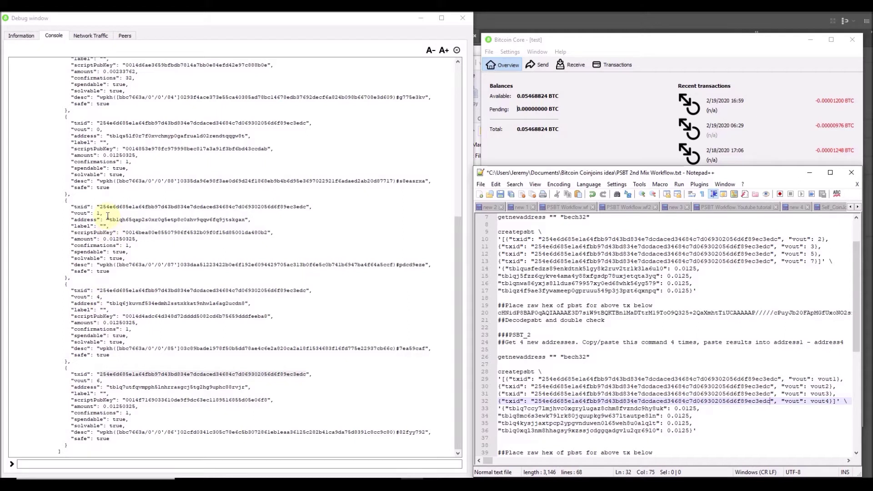
Set the vouts to 0, 1, 4 and 6 and select the whole createpsbt command.
double_click(824, 379)
type("0")
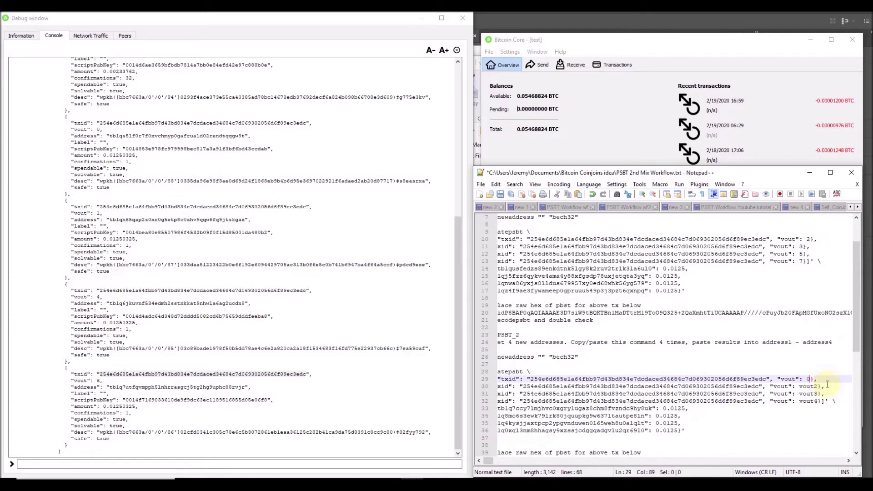
double_click(810, 387)
type("1")
double_click(812, 394)
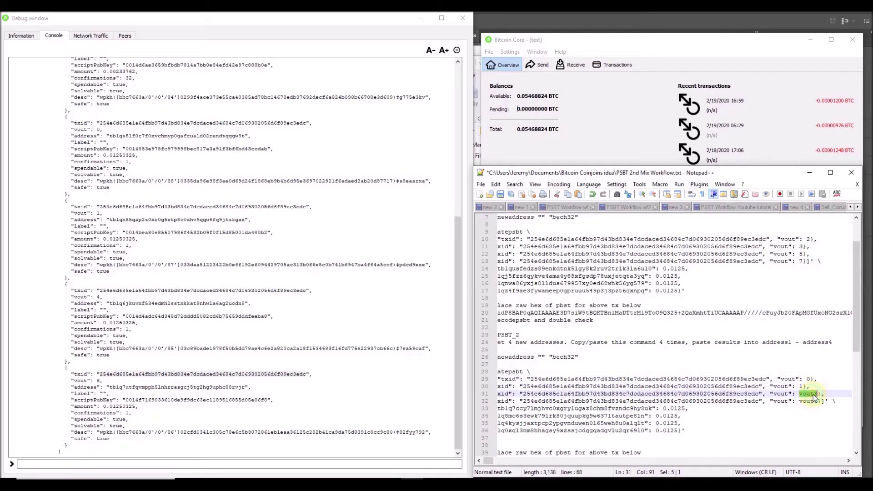
type("4")
double_click(810, 401)
type("6")
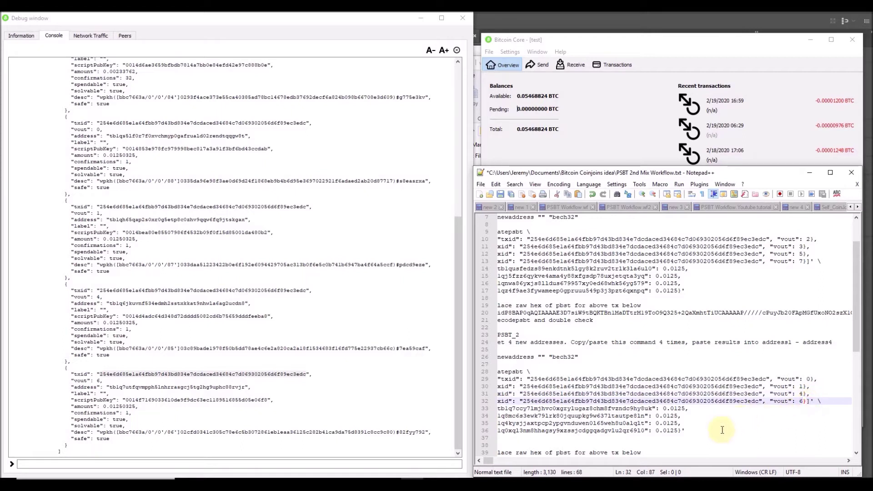
left_click_drag(698, 430, 487, 373)
Run the second createpsbt command in the console and copy its base64 result.
left_click(349, 464)
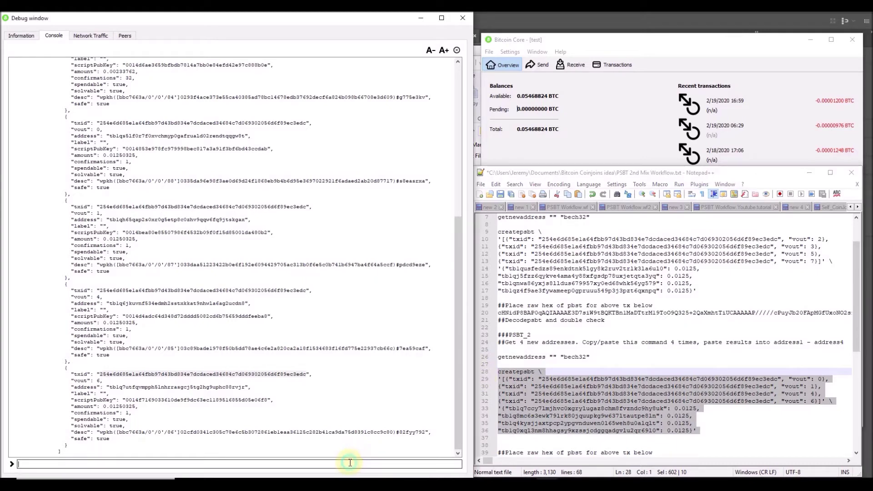
type("createpsbt \\ '[{\"txid\": \"254e6d685e1a64fbb97d43bd834e7dcdaced34684c7d069302056d6f89ec3edc\", \"vout\": 0}, {\"txid\": \"254e6d685e1a64fbb97d43bd834e7dcdaced34684c7d069302056d6f89ec3edc\", \"vout\": 1}, {\"txid\": \"254e6d685e1a64fbb97d43bd834e7dcdaced34684c7d069302056d6f89ec3edc\", \"vout\": 4}, {\"txid\": \"254e6d685e1a64fbb97d43bd834e7dcdaced34684c7d069302056d6f89ec3edc\", \"vout\": 6}]' \\ '{\"tb1q7ccy7lmjhvc0xgrylugaz8chm8fvzndc9hy8uk\": 0.0125, \"tb1q8mc6s3ewk79lrk80jquupkg9w637ltautpe8ln\": 0.0125, \"tb1q4kysjjaxtpcp2ypgvnduwen0l65weh8u0alqlt\": 0.0125, \"tb1q0xql3nm8hhagsy9xzssjcdggqadgvlu2qr69l0\": 0.0125}'")
key("Return")
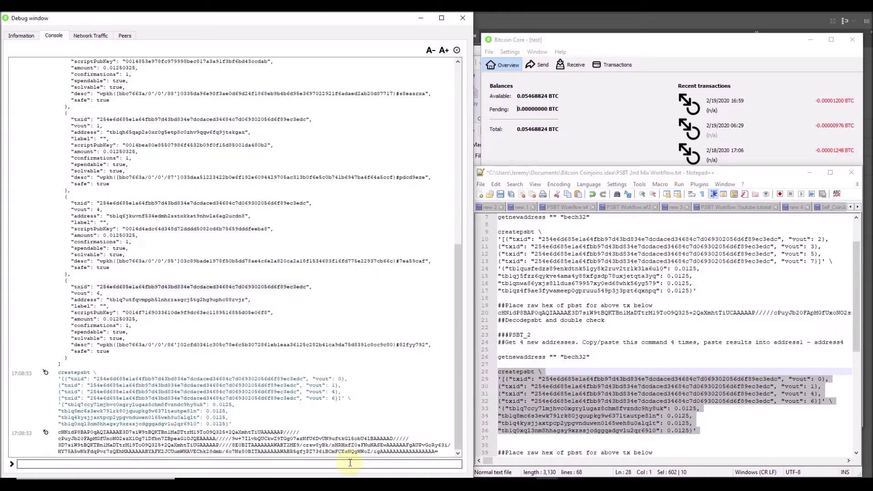
left_click_drag(442, 451, 59, 428)
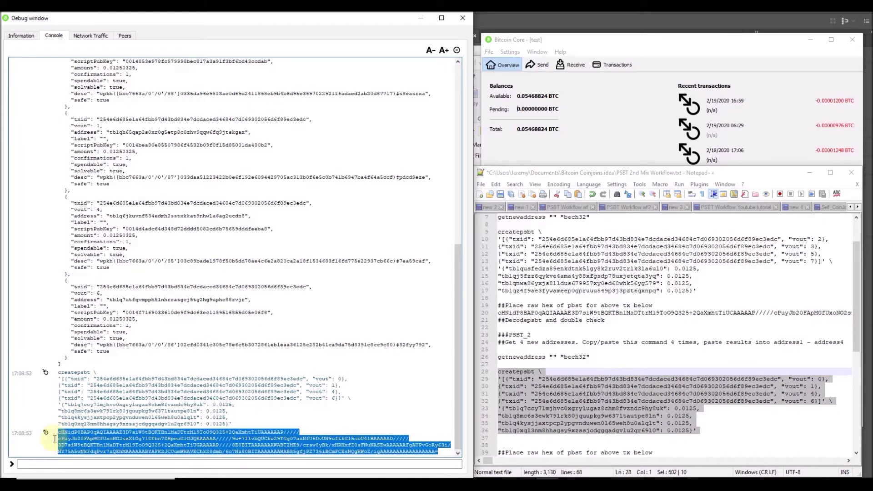
Decode the new PSBT and review its inputs 0, 1, 4, 6 and four 0.01250000 BTC outputs.
left_click(65, 467)
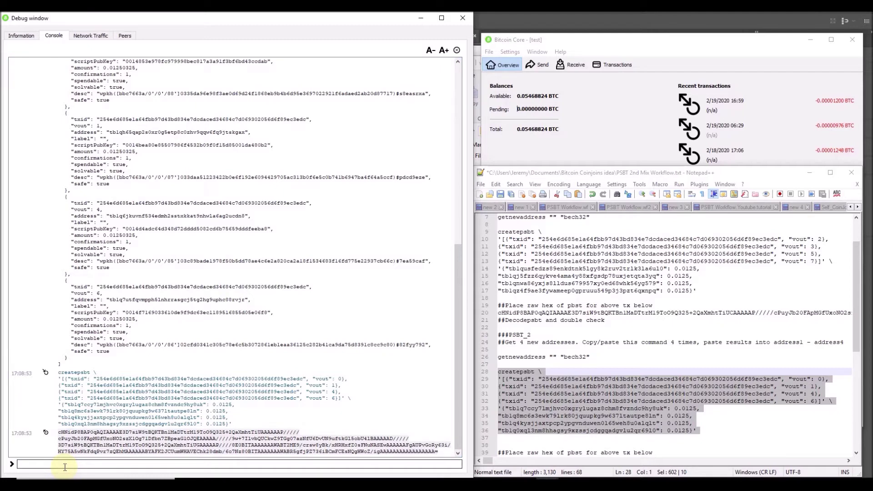
type("decodepsbt")
key("ctrl+v")
key("Return")
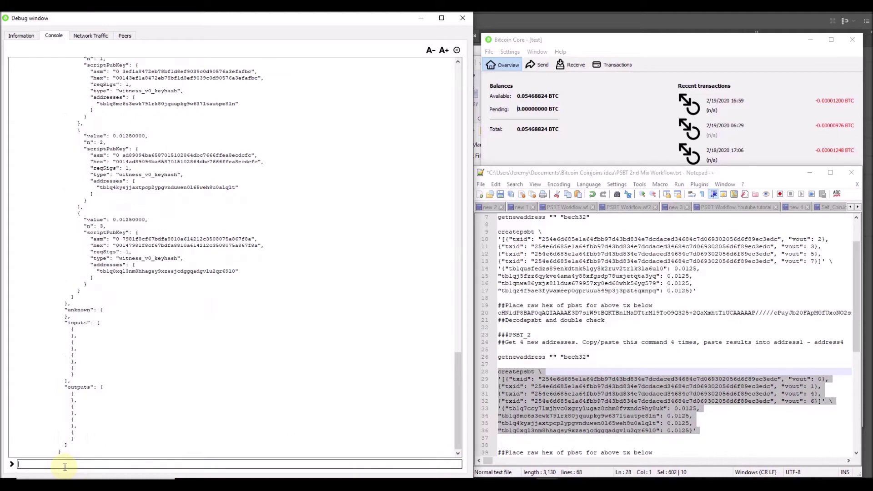
scroll(202, 298, "up", 5)
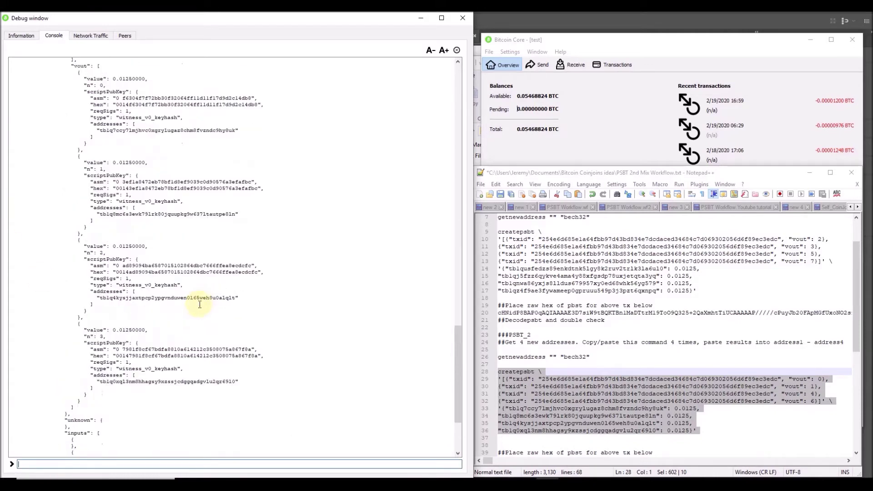
scroll(200, 304, "up", 3)
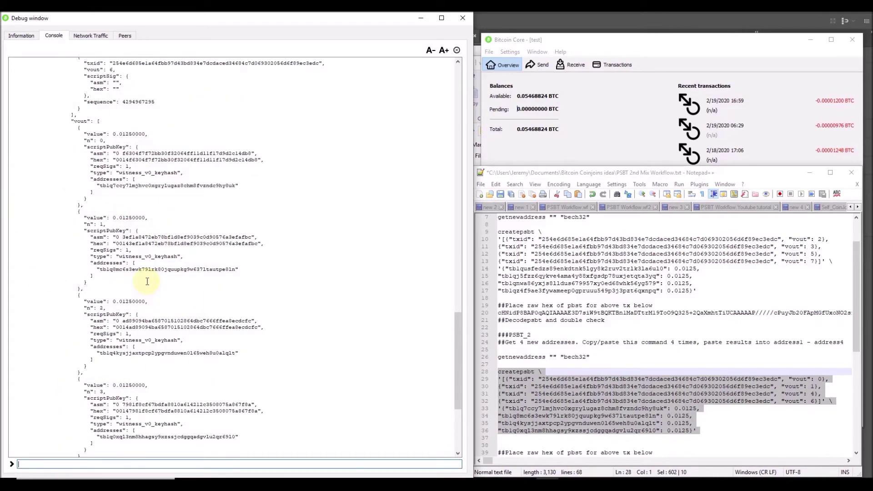
scroll(148, 282, "up", 4)
scroll(148, 281, "up", 5)
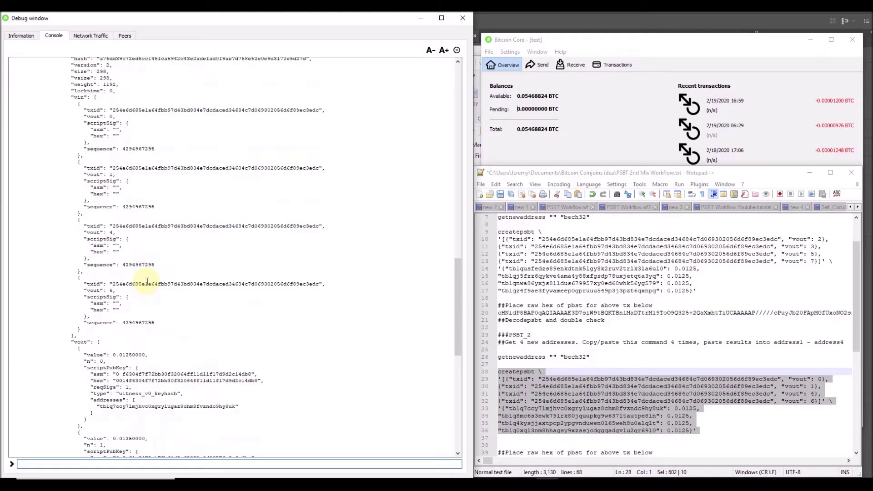
scroll(147, 281, "down", 15)
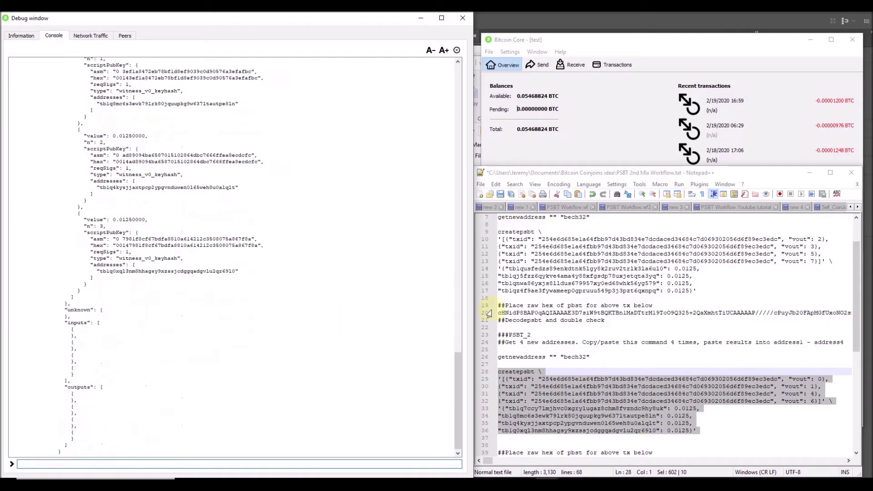
scroll(317, 227, "up", 10)
scroll(306, 234, "down", 6)
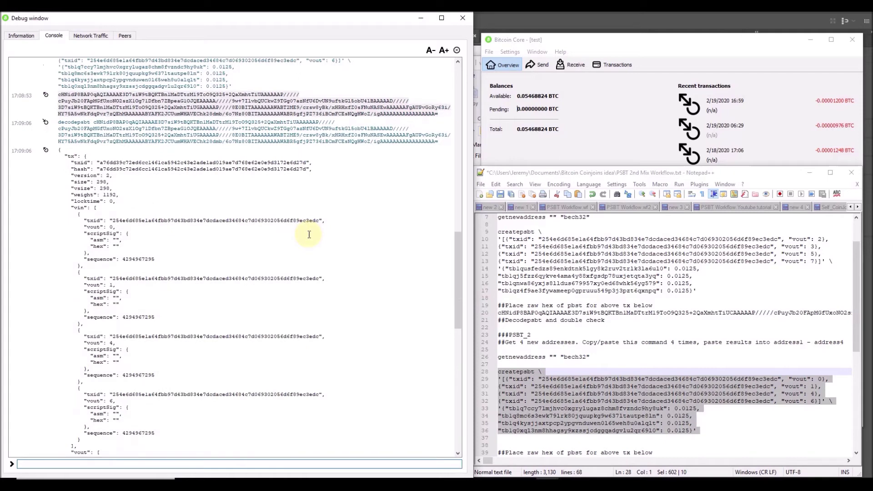
scroll(282, 253, "down", 3)
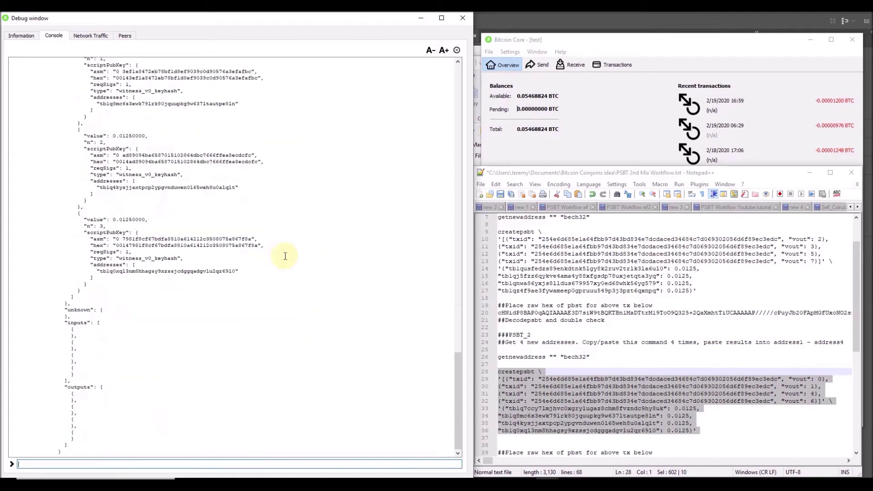
left_click(629, 357)
scroll(630, 357, "down", 2)
scroll(631, 357, "down", 4)
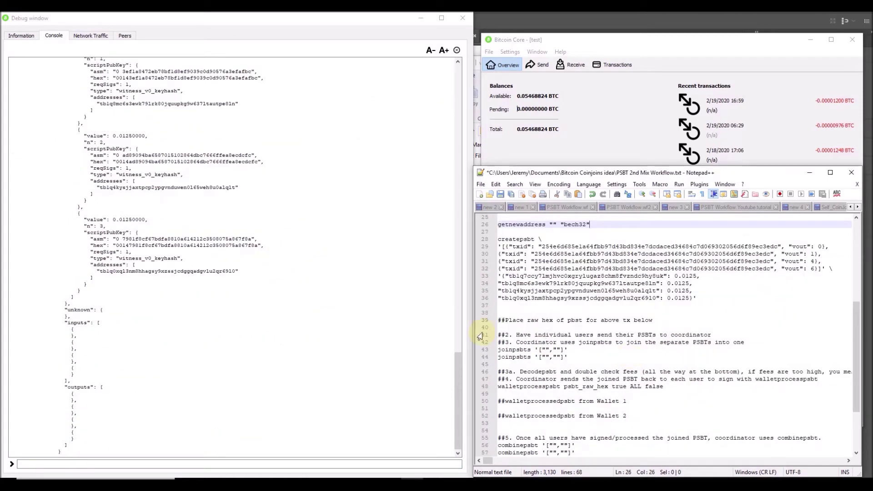
Paste the PSBT_2 base64 string onto empty line 40 beneath the raw-hex note.
left_click(512, 328)
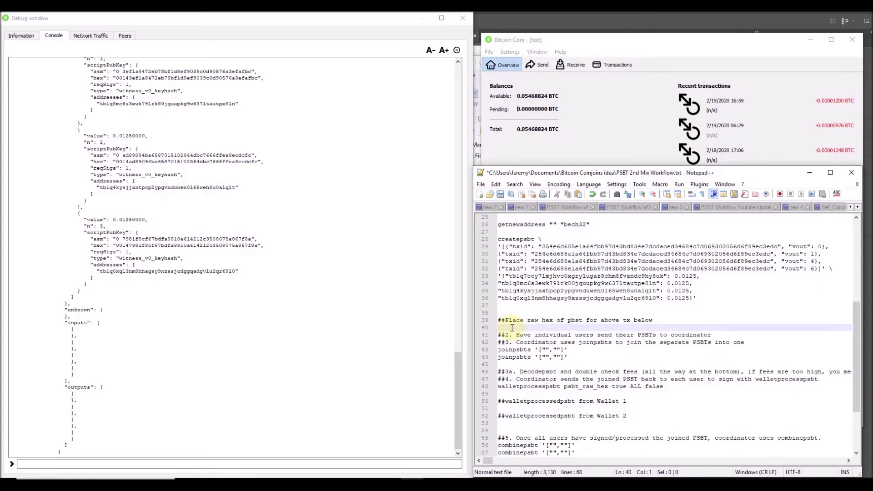
key("ctrl+v")
key("Home")
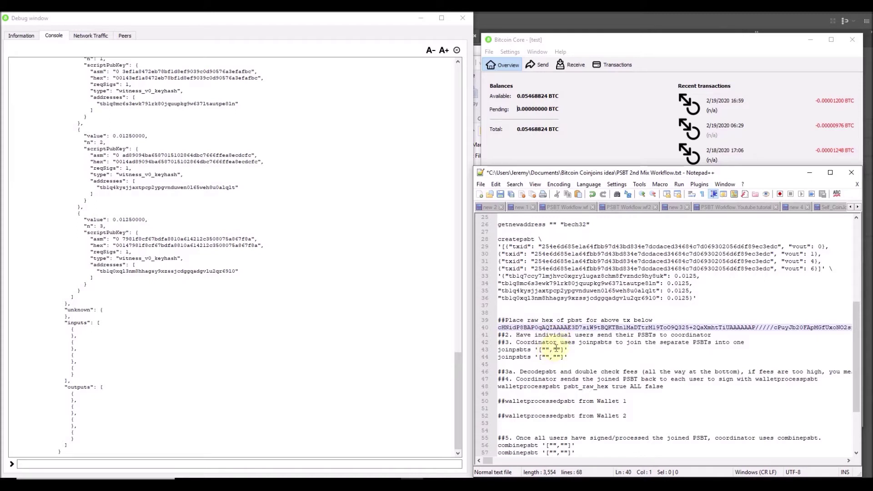
left_click(557, 350)
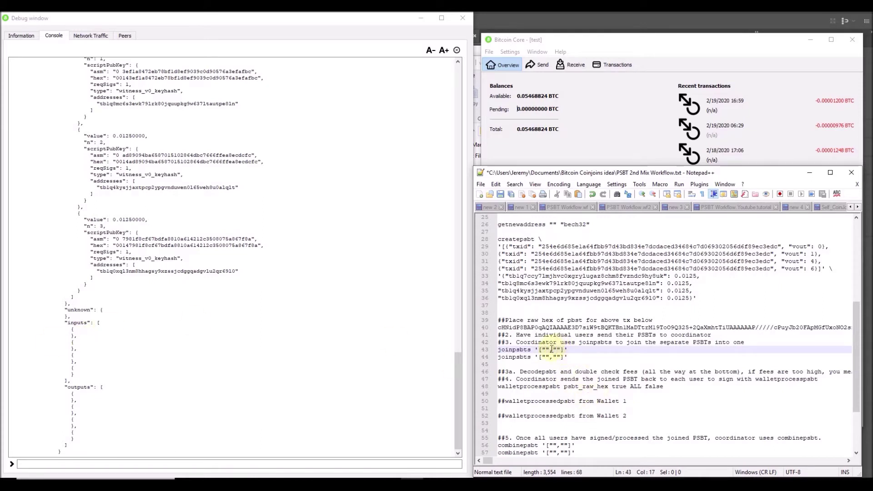
Paste the second PSBT from line 40 into the joinpsbts quotes on line 43.
left_click(552, 349)
key("ctrl+v")
key("Home")
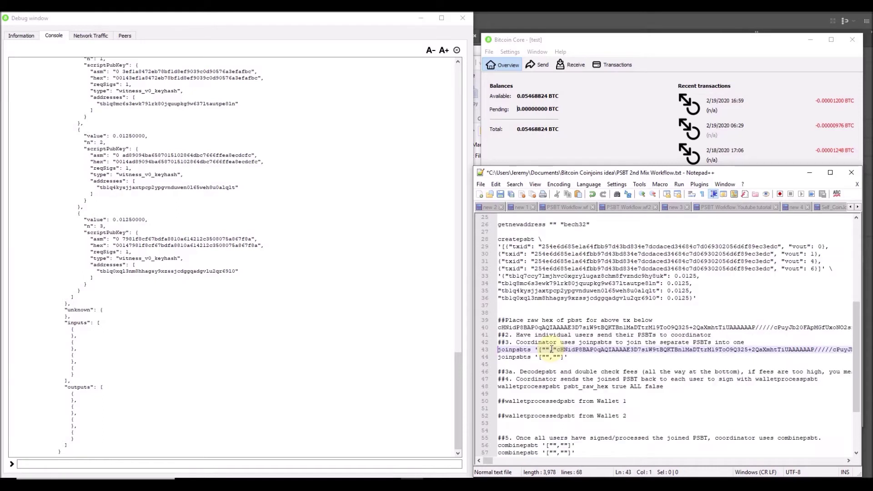
left_click(583, 327)
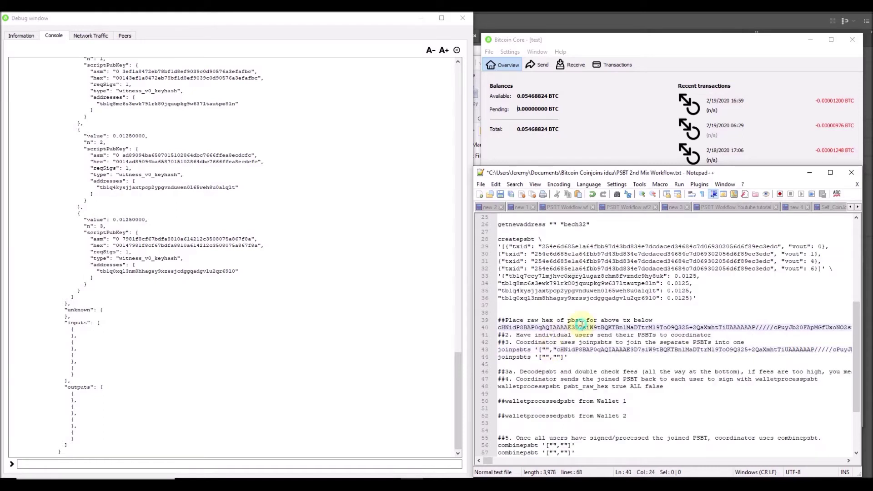
scroll(582, 326, "up", 1)
left_click(582, 327)
left_click(564, 349)
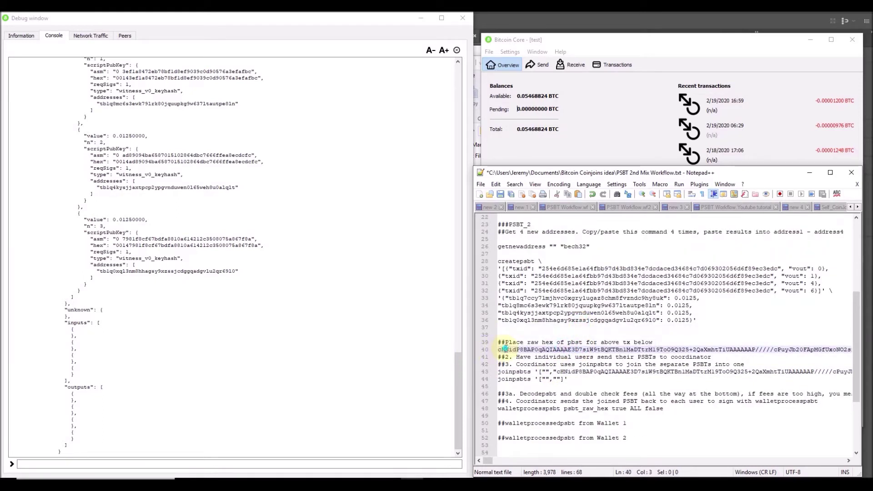
triple_click(506, 350)
scroll(517, 268, "up", 2)
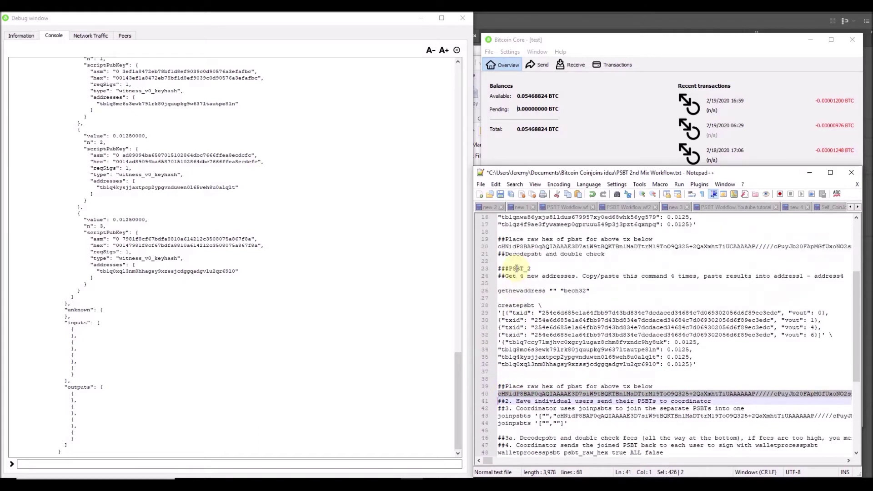
Insert the first PSBT from line 20 into the first joinpsbts slot and select the line 43 command.
triple_click(509, 247)
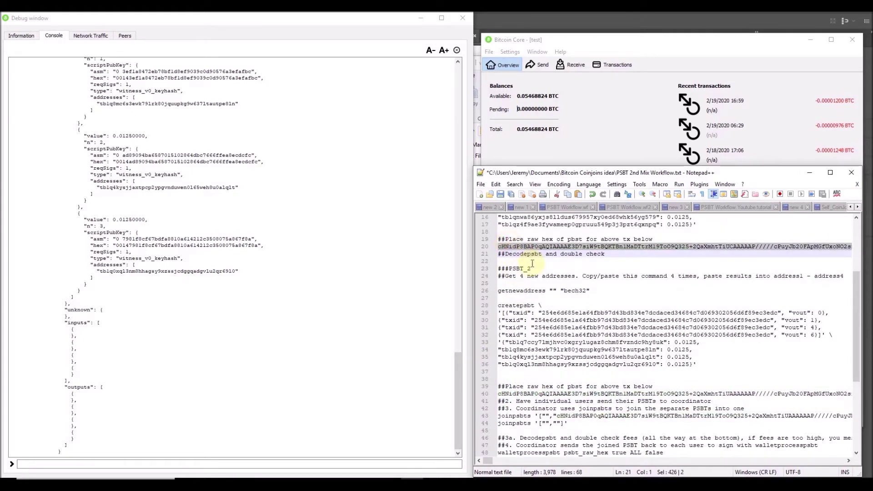
left_click(545, 415)
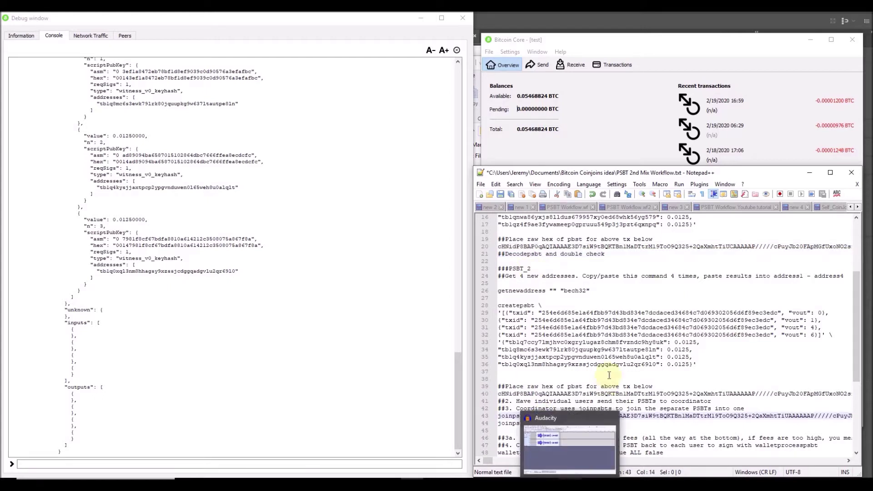
key("ctrl+v")
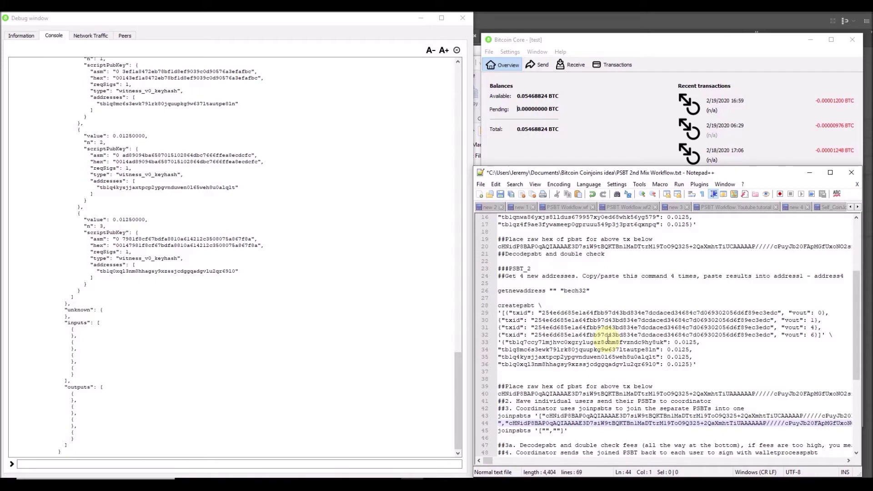
key("BackSpace")
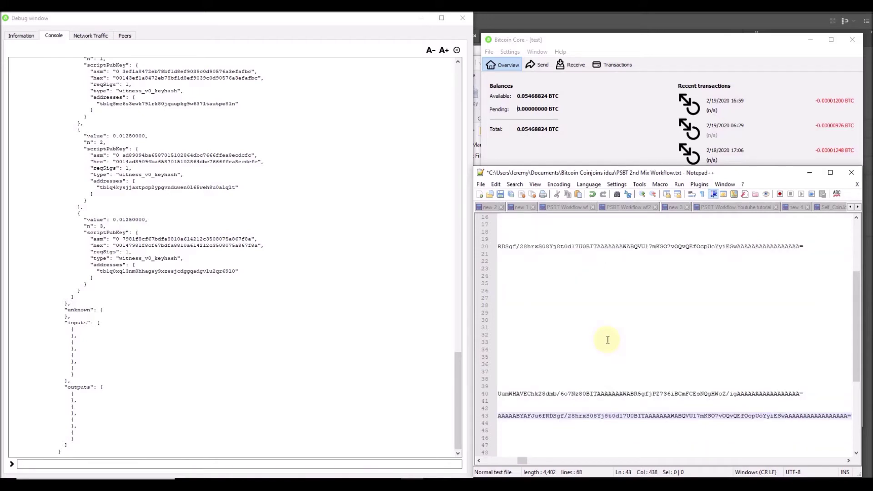
key("Home")
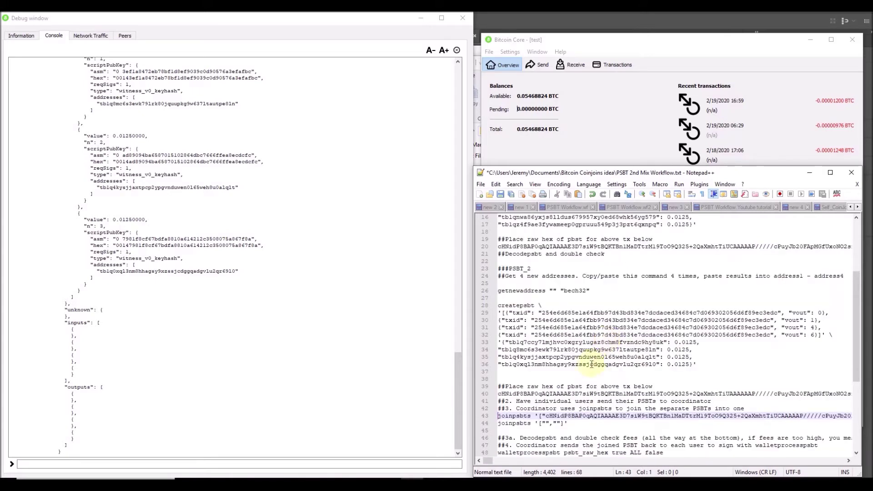
double_click(511, 417)
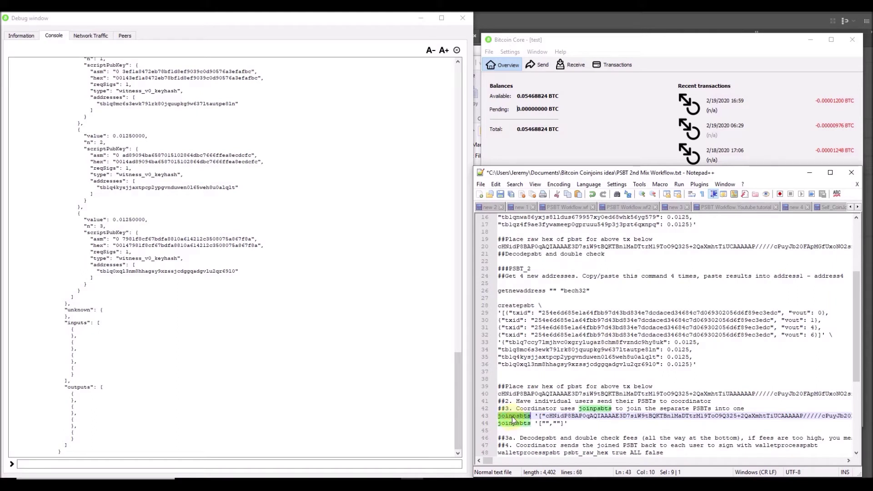
triple_click(513, 418)
Run the joinpsbts command in the console and copy the joined PSBT.
left_click(417, 461)
key("ctrl+v")
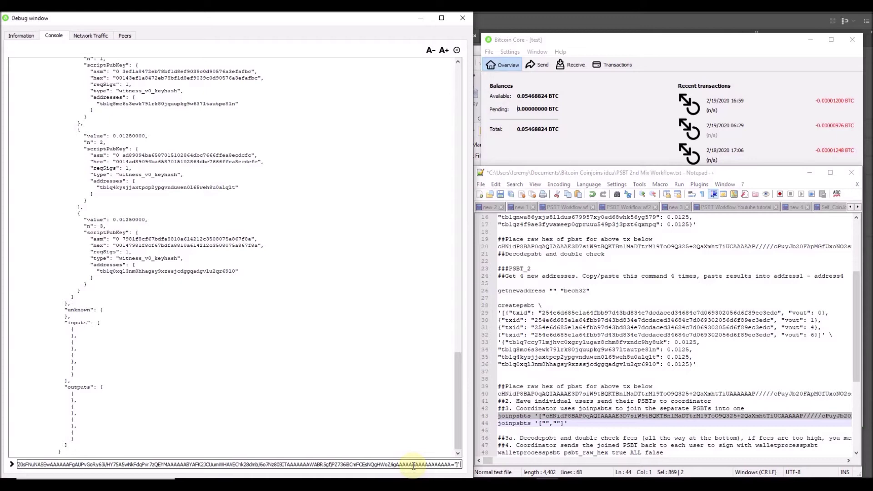
key("Return")
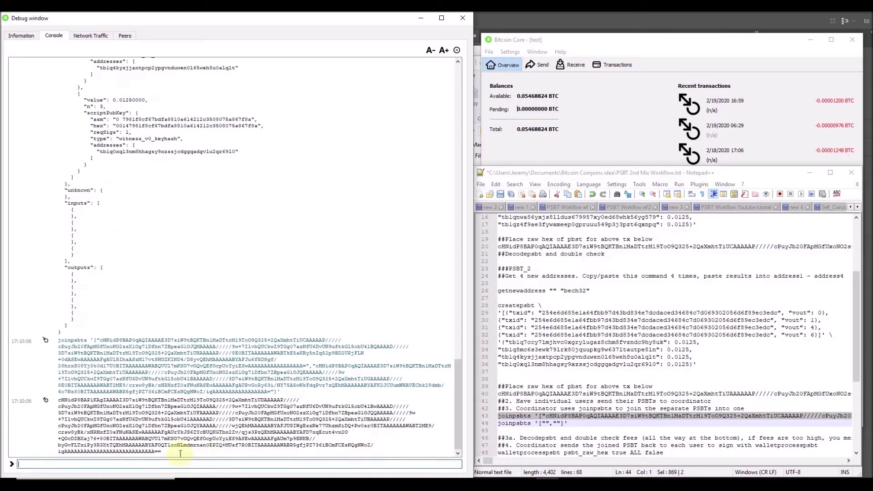
left_click_drag(168, 453, 61, 400)
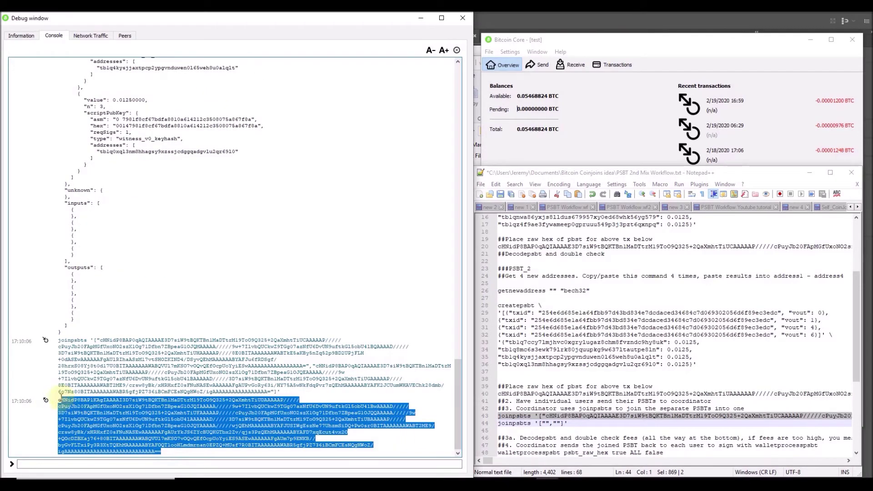
Decode the joined PSBT and review its eight inputs and 0.01250000 BTC outputs n=0 to 7.
left_click(105, 464)
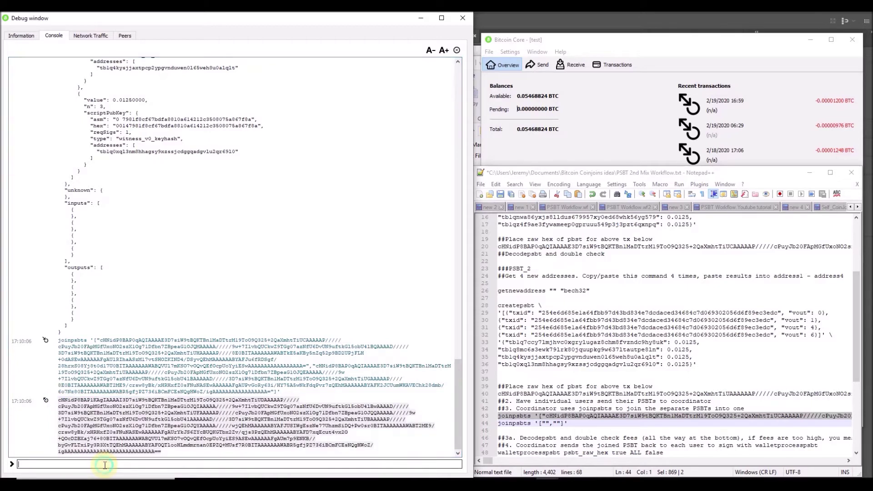
type("dec")
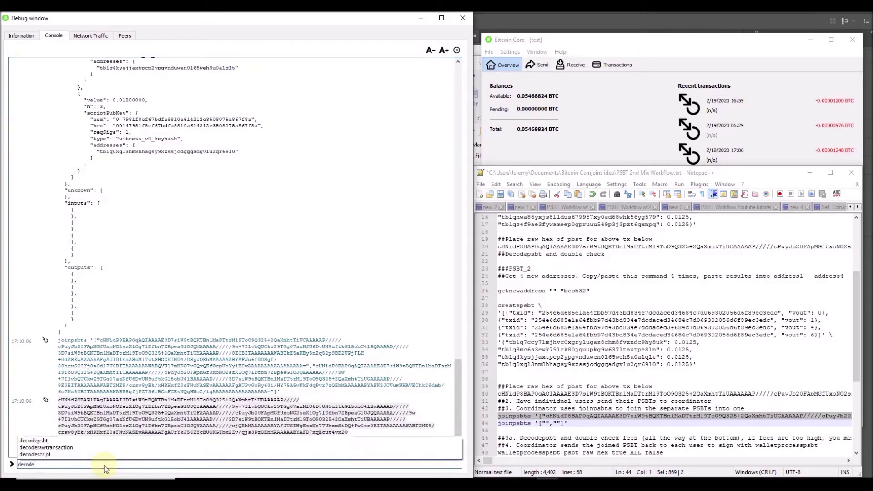
type("ode")
key("Down")
key("Down")
key("Return")
key("ctrl+v")
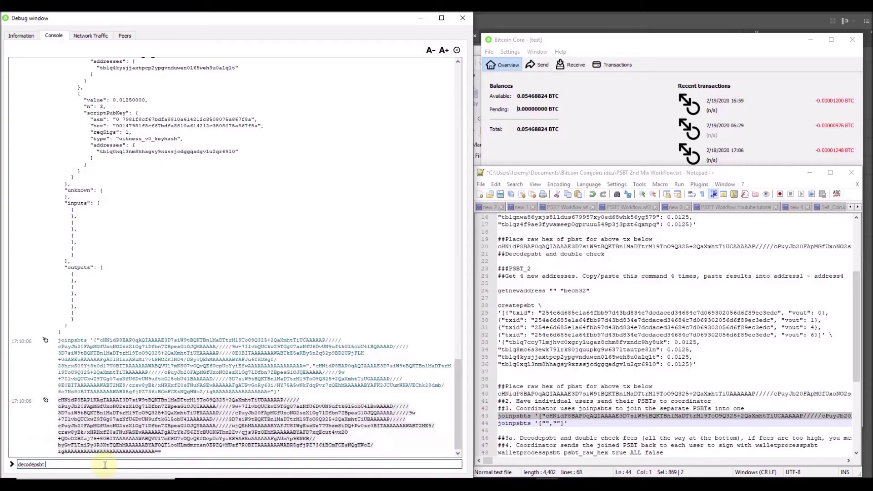
key("Return")
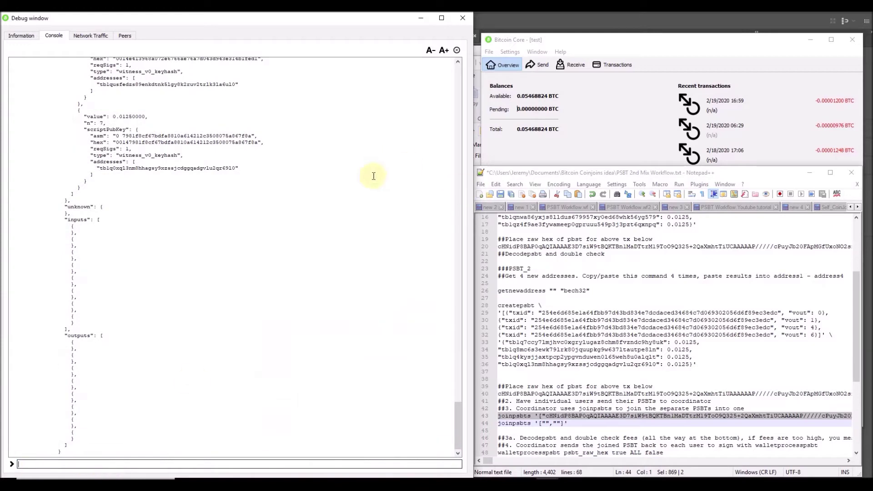
scroll(244, 248, "up", 10)
scroll(224, 258, "up", 6)
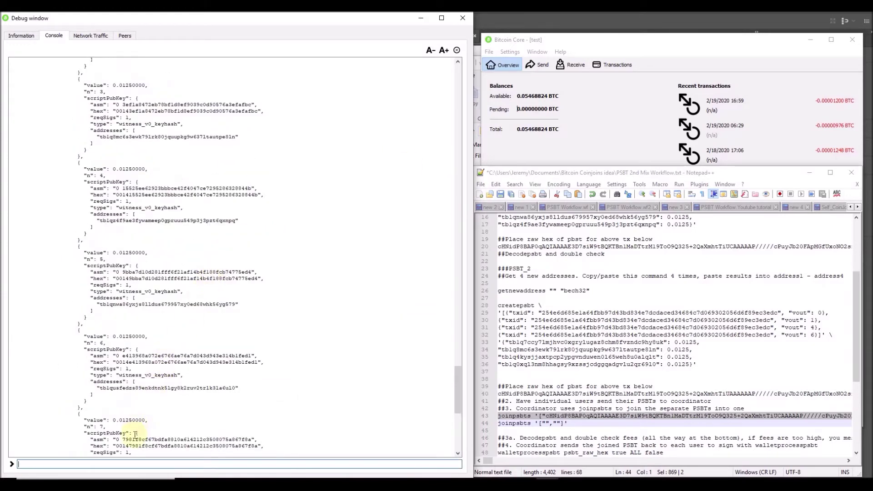
scroll(133, 144, "up", 13)
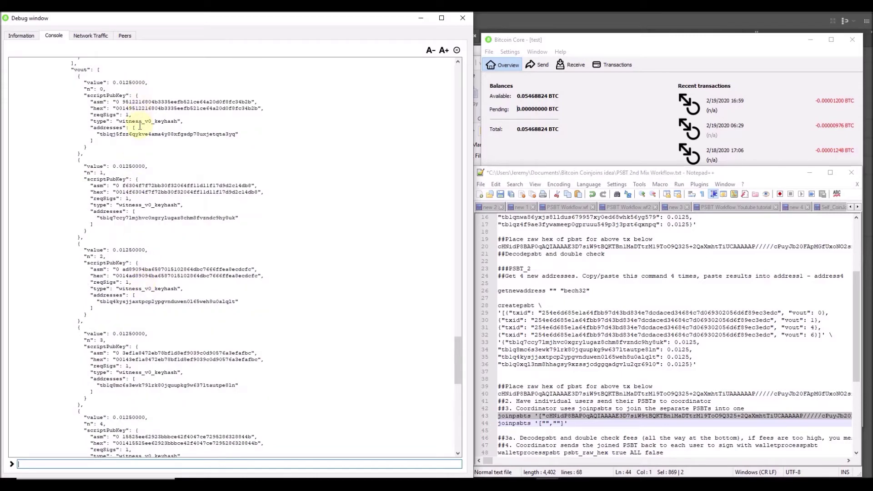
scroll(148, 123, "down", 1)
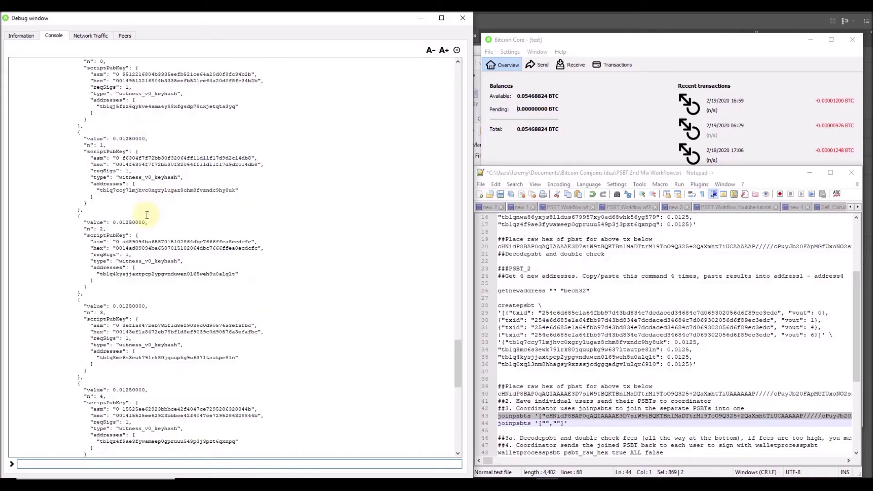
scroll(155, 227, "up", 9)
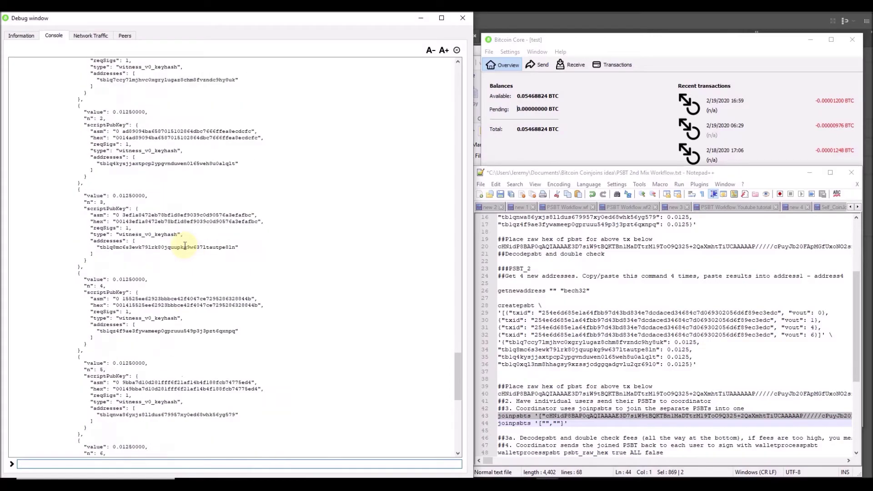
scroll(184, 246, "up", 15)
scroll(184, 245, "down", 3)
scroll(184, 245, "down", 20)
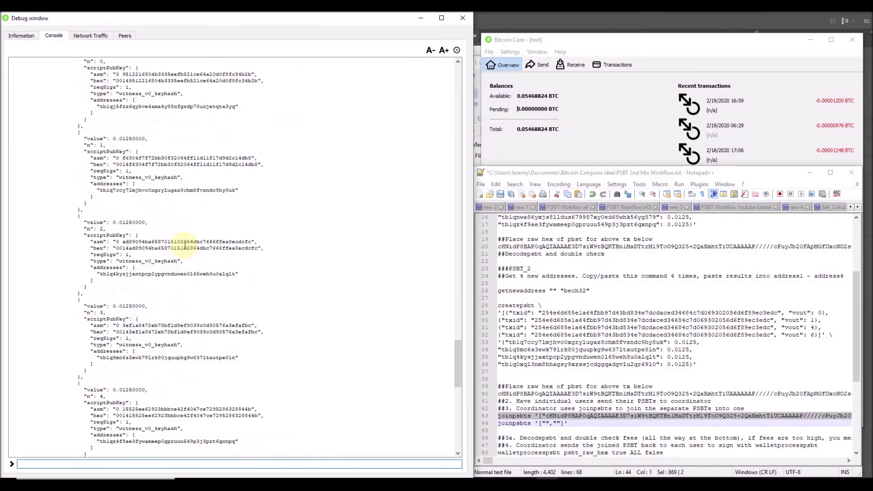
scroll(185, 247, "down", 9)
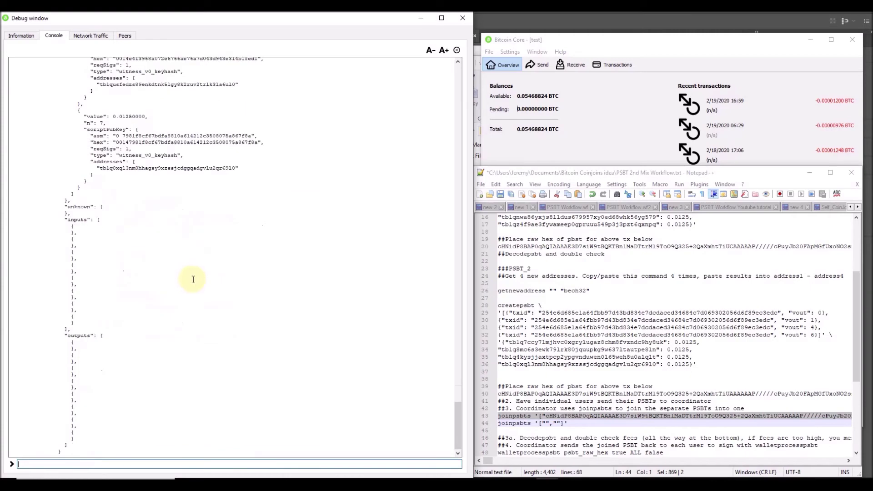
Select the psbt_raw_hex placeholder on line 48, then bring up the walletprocesspsbt Twitter thread.
left_click(659, 408)
scroll(659, 408, "down", 5)
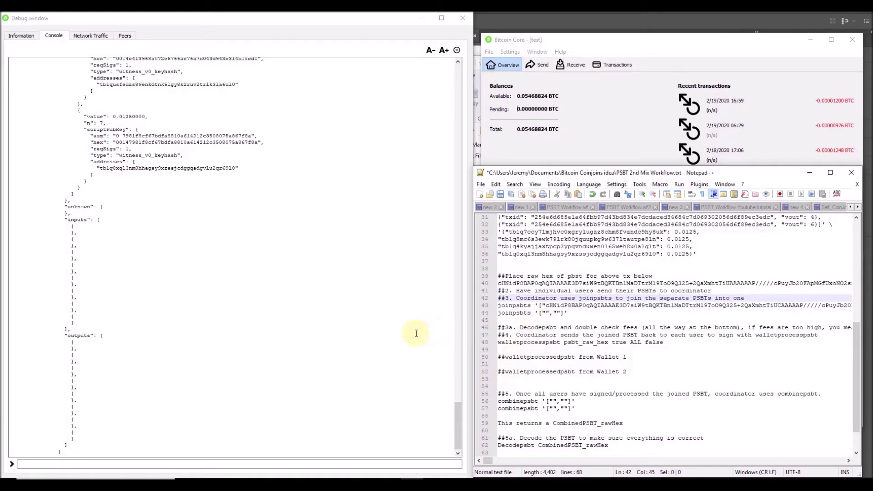
double_click(590, 344)
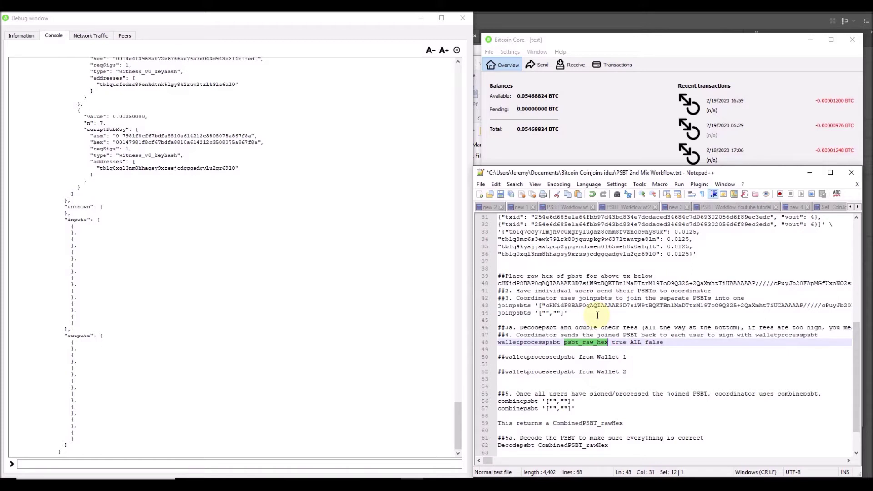
left_click(514, 108)
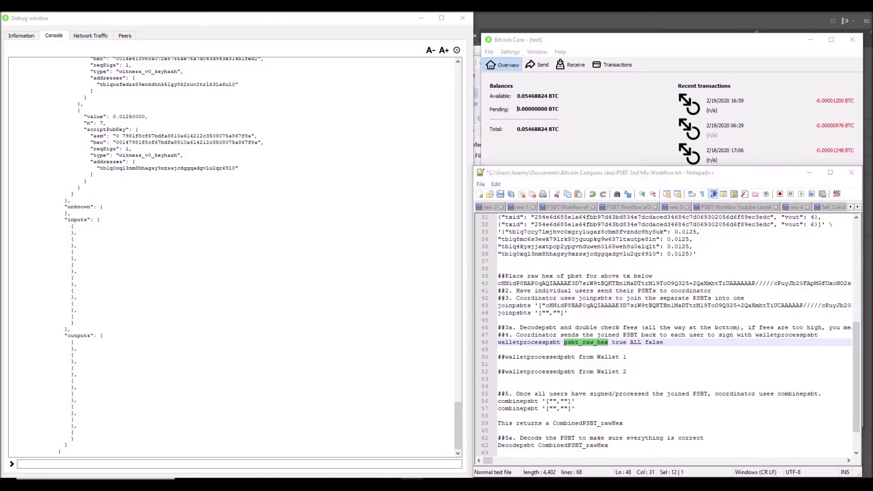
key("alt+Tab")
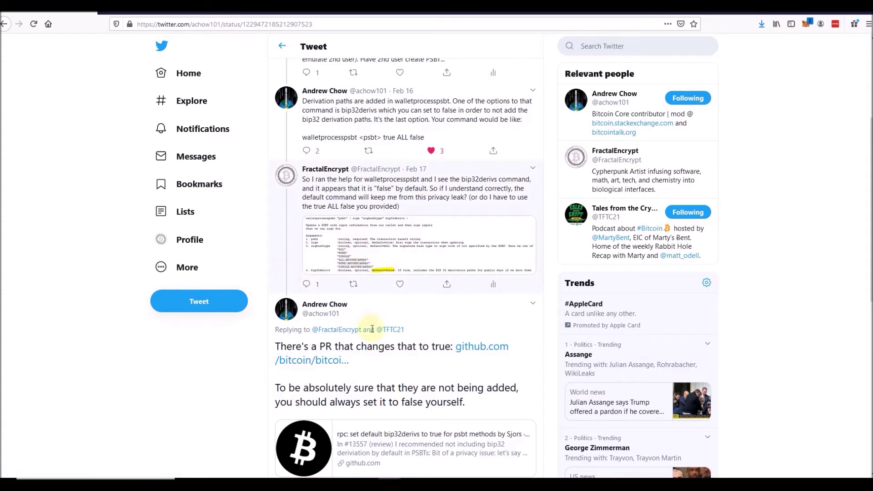
Read the tweet advising bip32derivs always be false, then close the Twitter window.
scroll(369, 301, "down", 2)
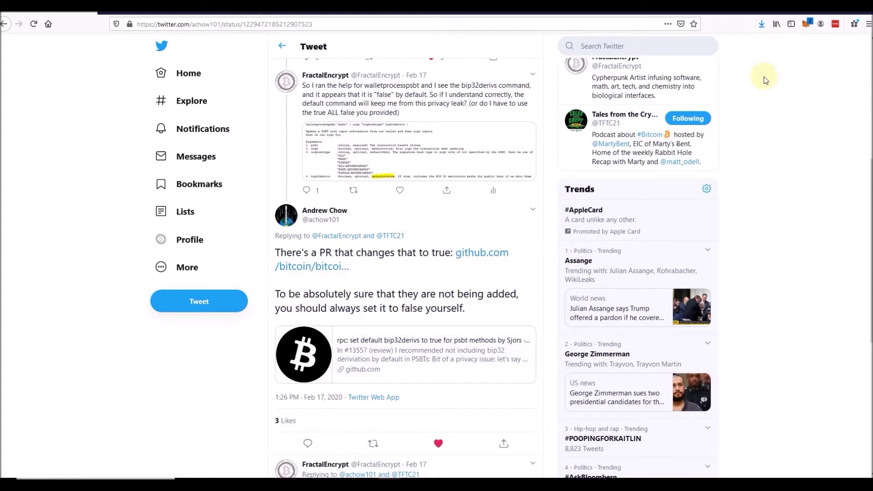
mouse_move(389, 484)
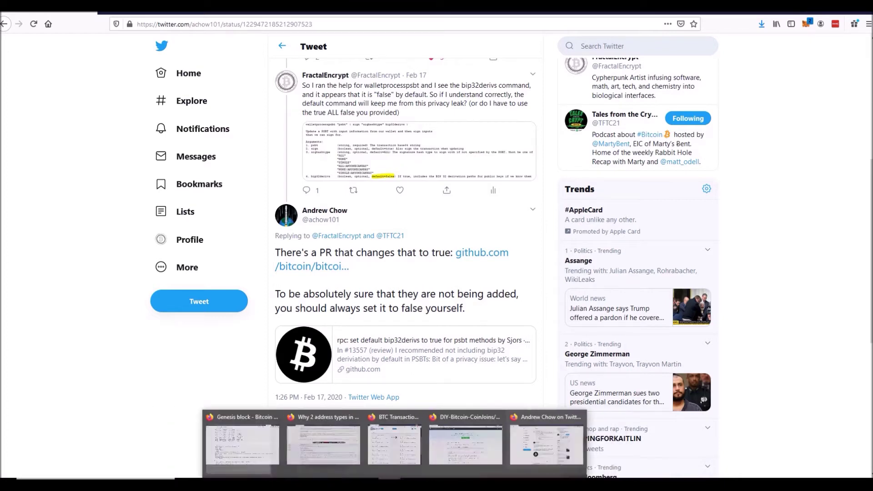
left_click(616, 417)
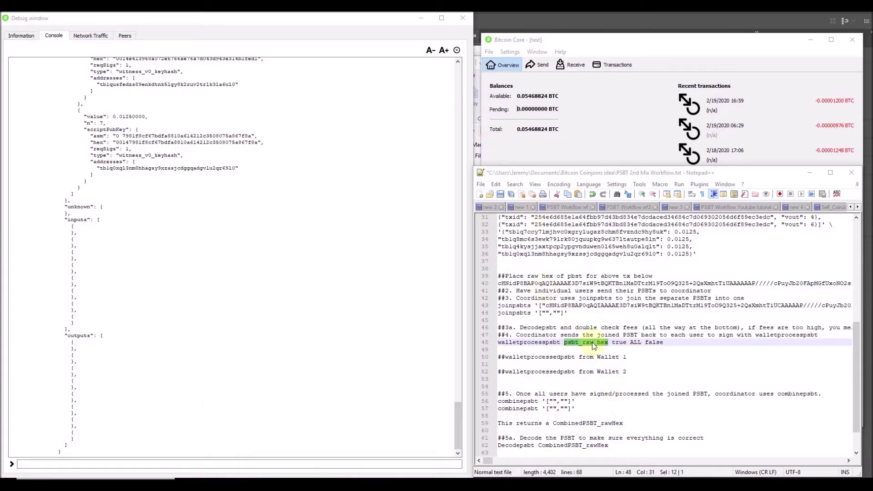
Replace the psbt_raw_hex placeholder on notes line 48 with the joined PSBT.
triple_click(593, 343)
double_click(592, 343)
key("ctrl+v")
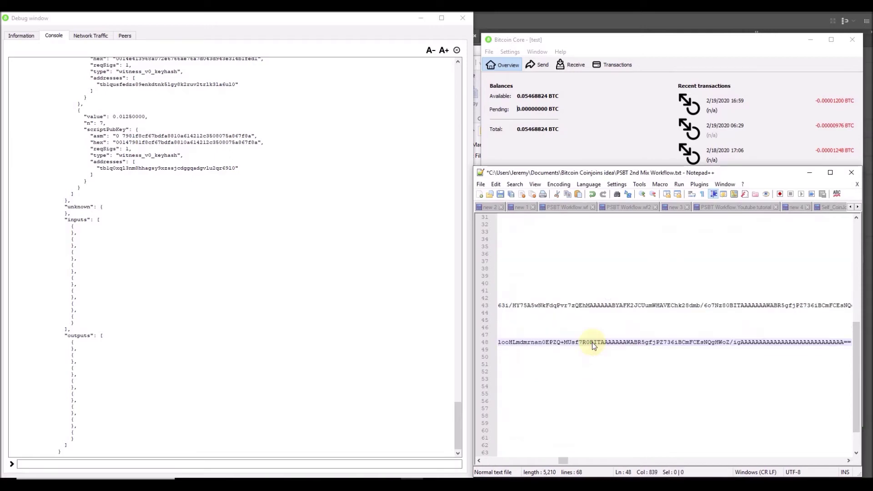
key("Home")
left_click(538, 344)
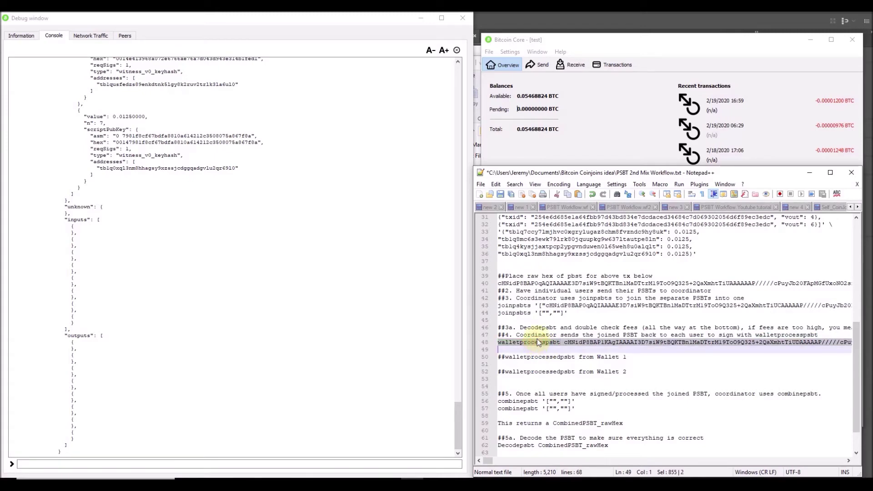
Run walletprocesspsbt on the joined PSBT in the console and select the returned PSBT.
left_click(373, 462)
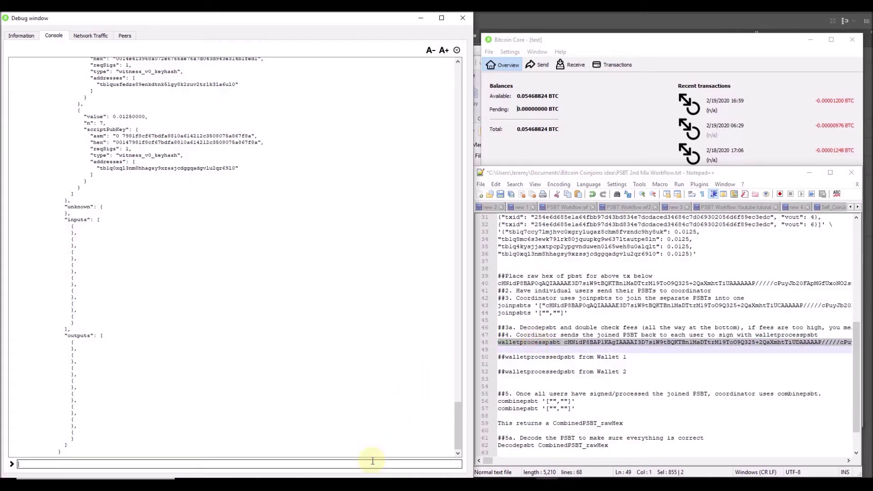
key("ctrl+v")
key("Return")
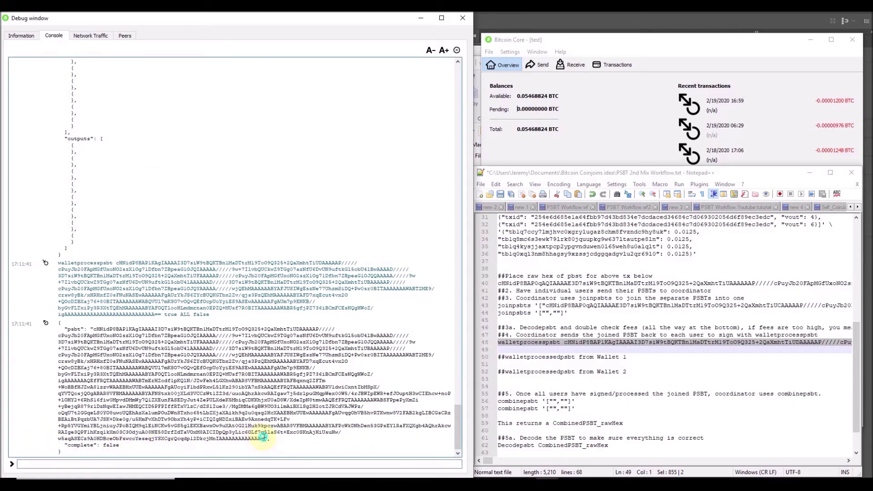
left_click_drag(265, 439, 93, 329)
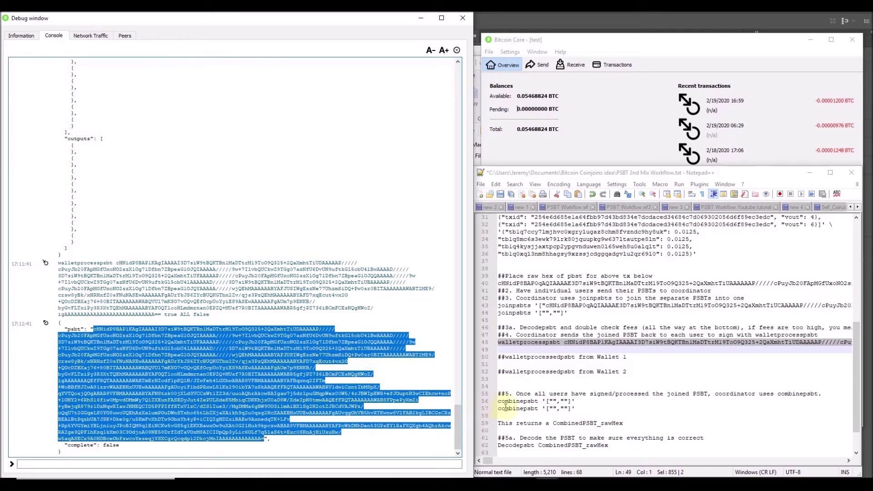
Paste Wallet 1's processed PSBT onto line 51 under its heading, then close the console.
left_click(542, 364)
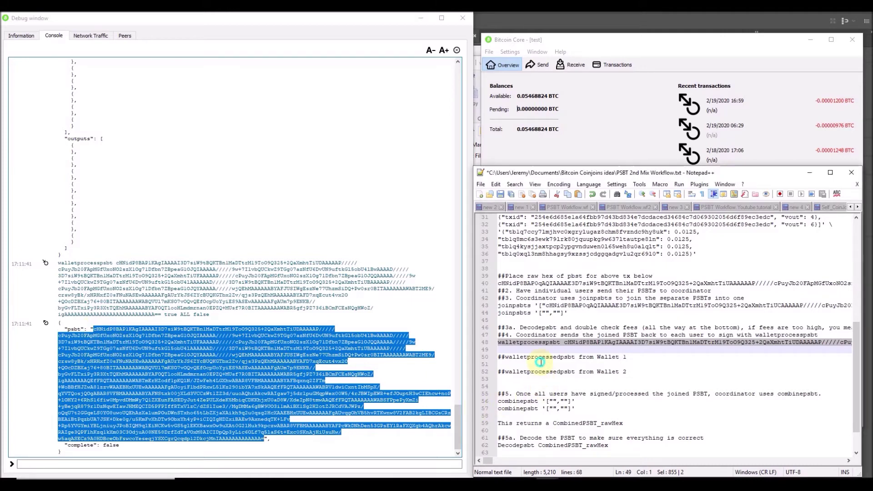
key("ctrl+v")
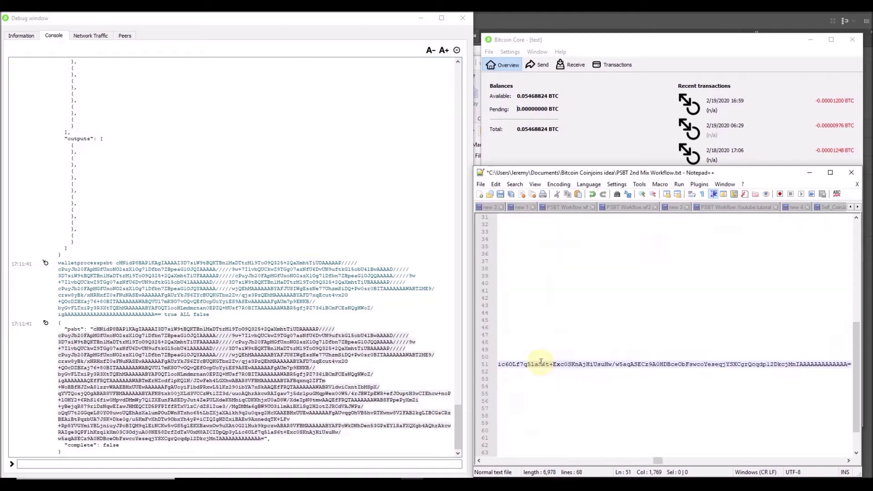
key("Home")
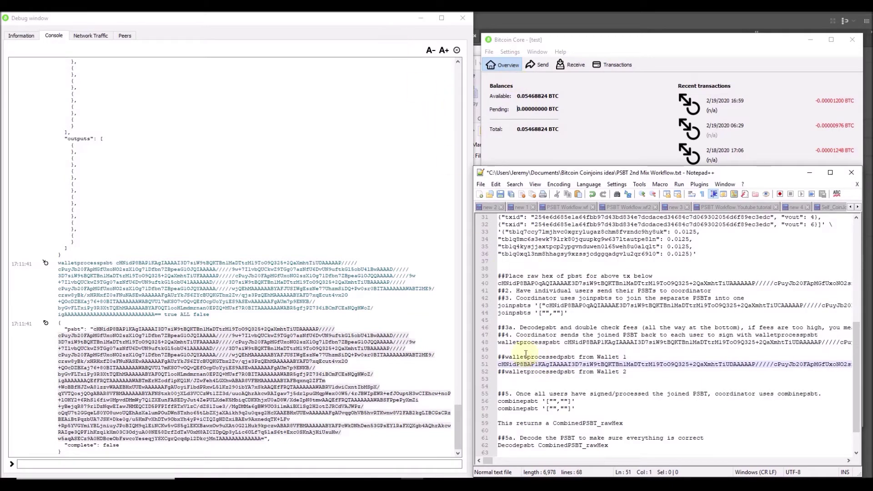
left_click(540, 344)
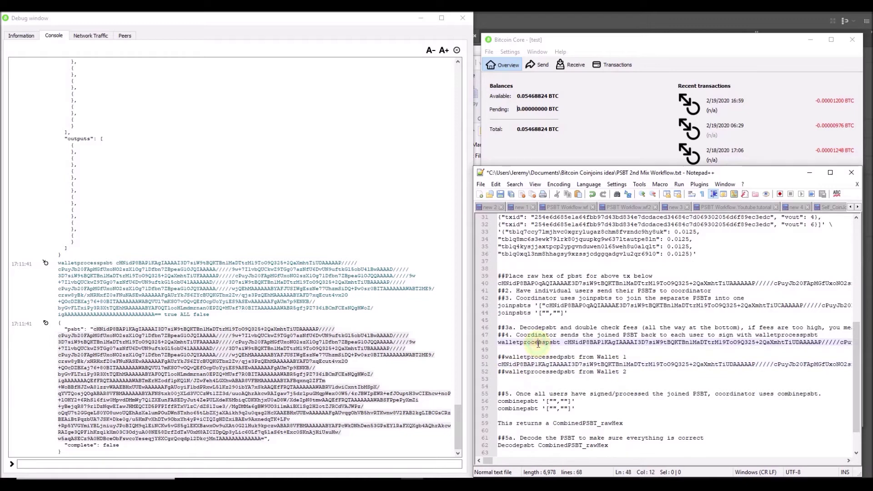
triple_click(539, 344)
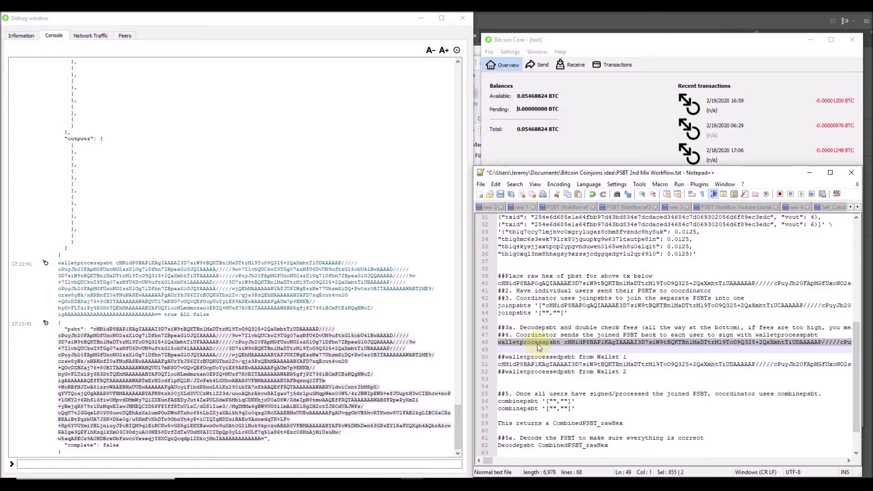
left_click(461, 22)
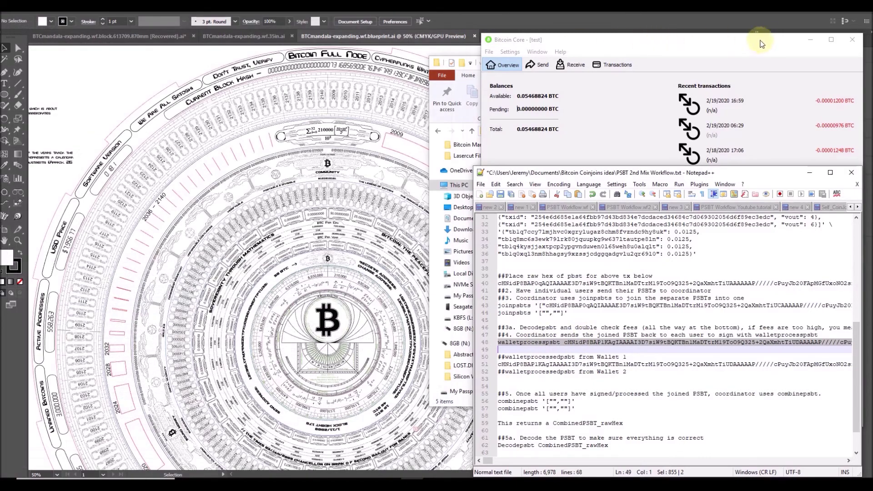
Shut down Bitcoin Core and rename the wallet file to wallet_CoinJoin2.
left_click(852, 40)
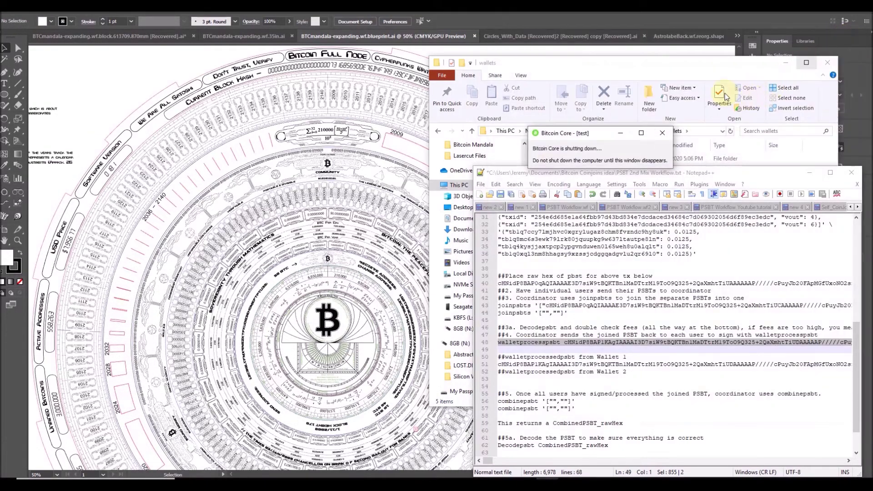
left_click(677, 67)
left_click(557, 178)
left_click(561, 178)
left_click(565, 179)
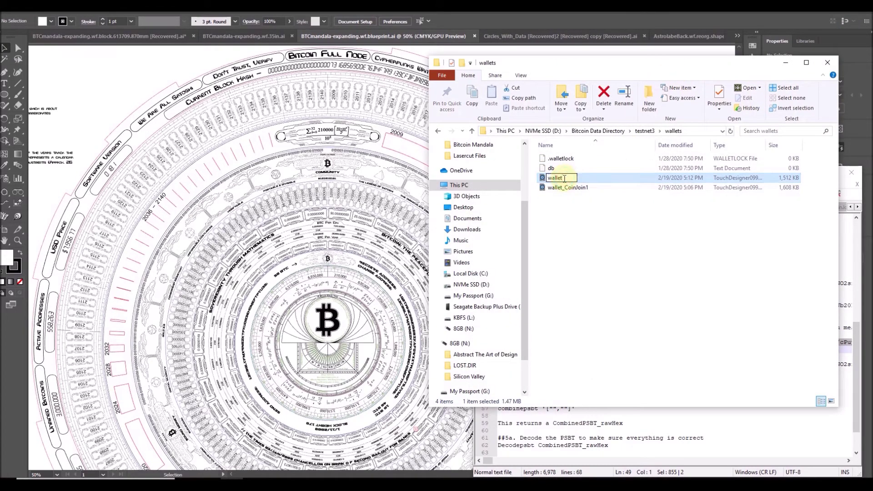
type("_CoinJoin2")
key("Return")
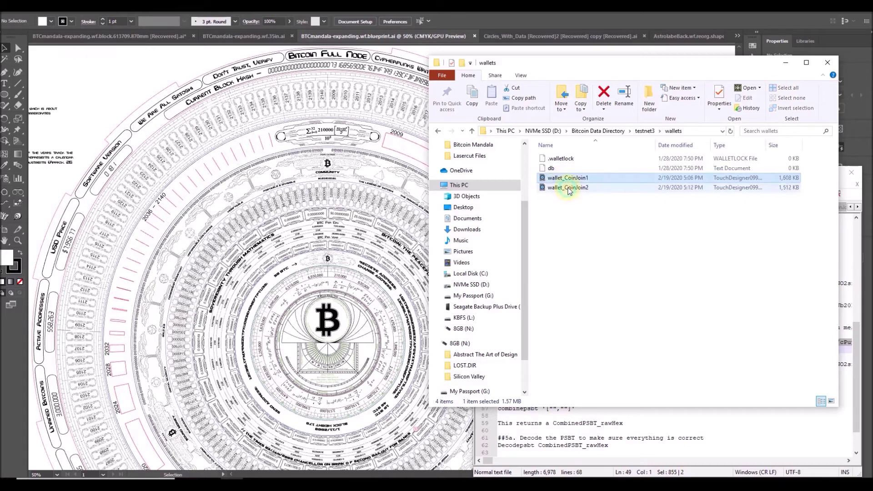
Rename wallet_CoinJoin2 back to wallet.
left_click(567, 187)
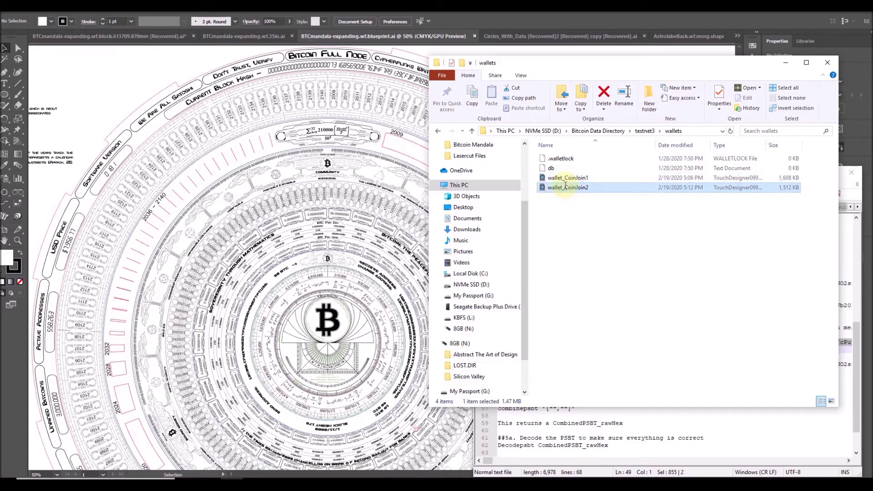
left_click_drag(566, 187, 645, 187)
key("BackSpace")
key("BackSpace")
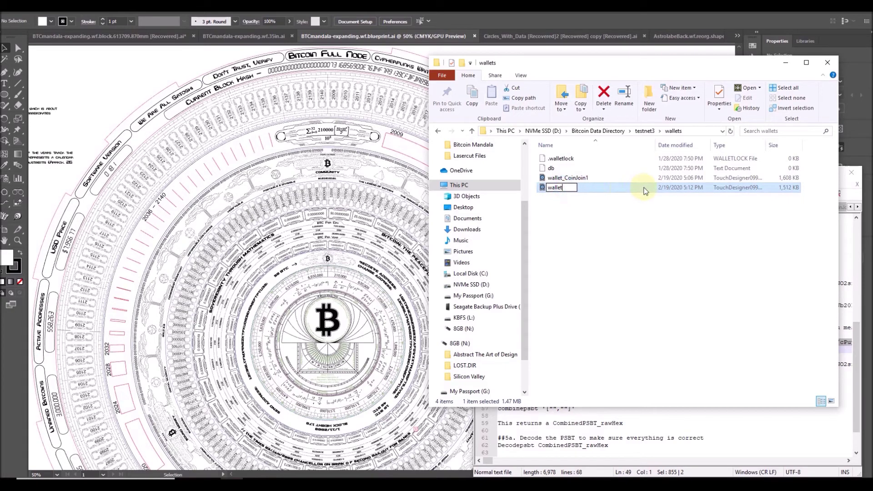
left_click(613, 365)
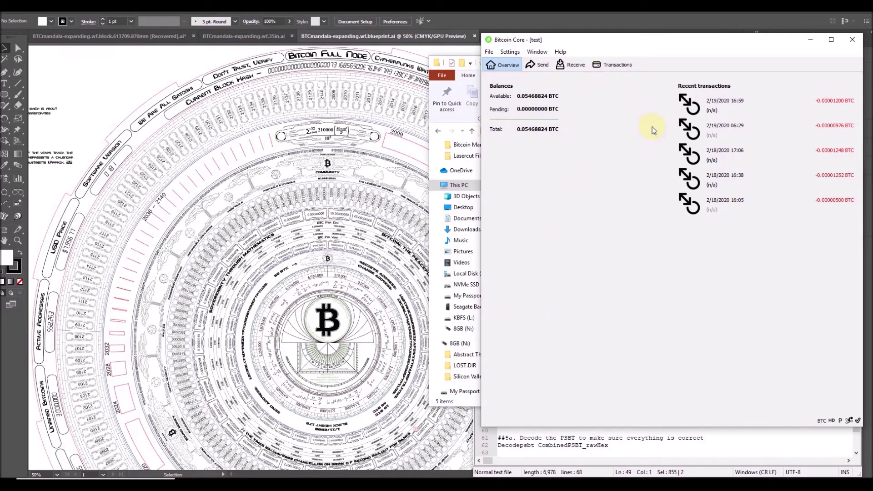
Open the RPC console, run the pasted walletprocesspsbt command, and select the returned PSBT.
left_click(537, 51)
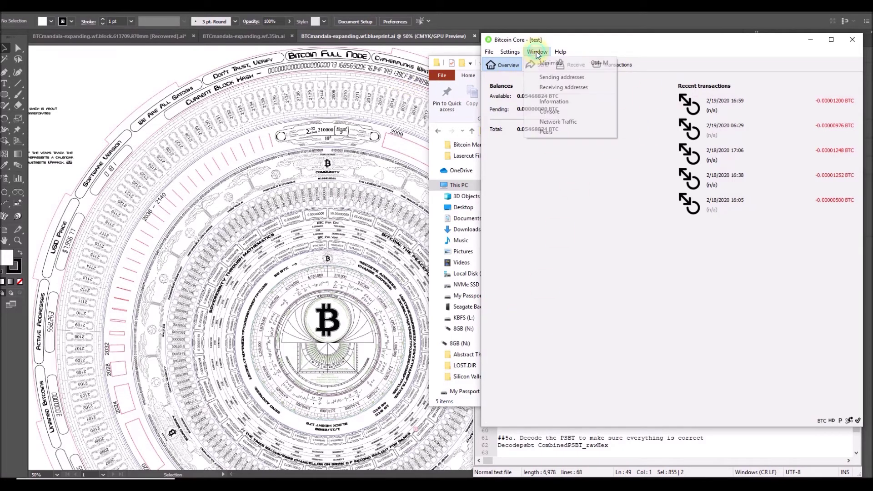
left_click(554, 111)
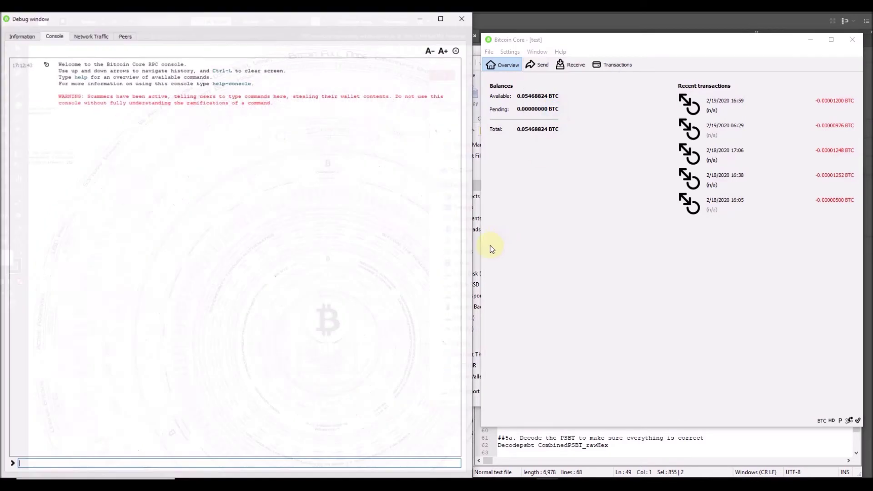
key("ctrl+v")
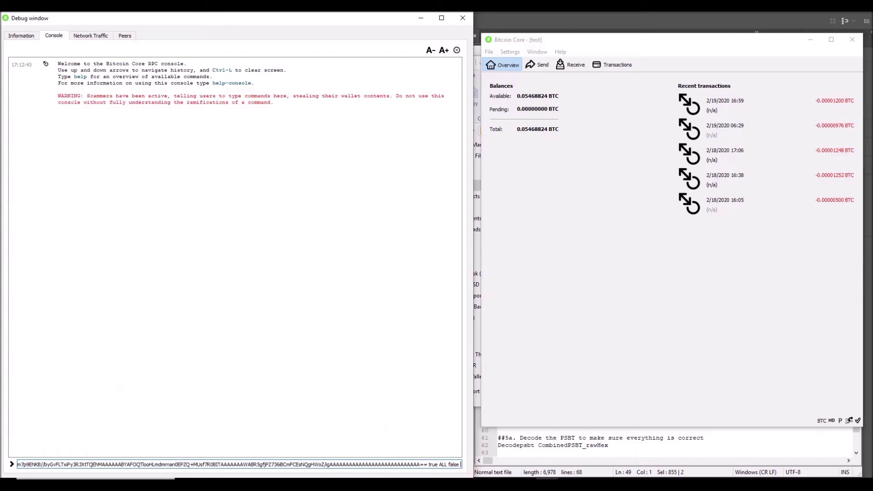
left_click(438, 464)
left_click(460, 464)
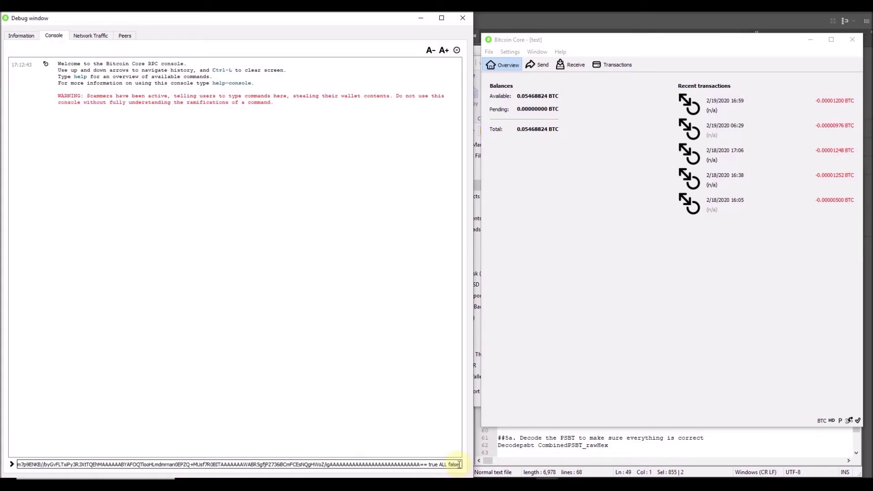
key("Return")
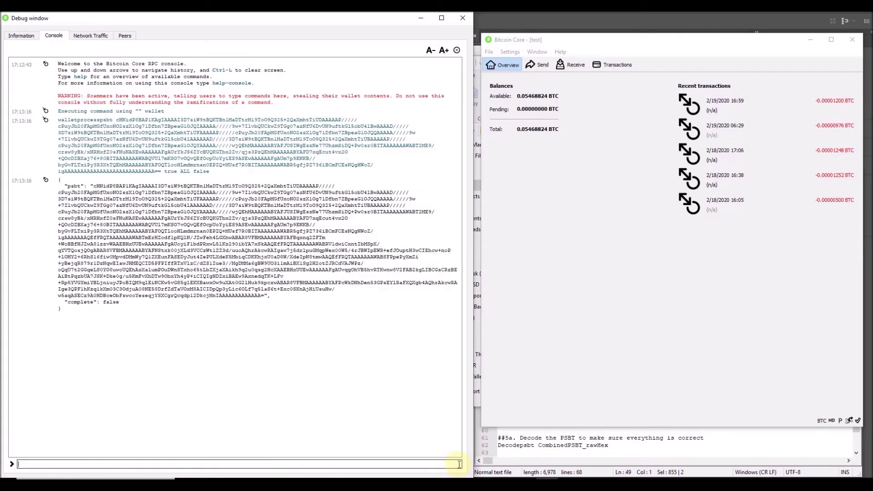
left_click_drag(263, 296, 95, 183)
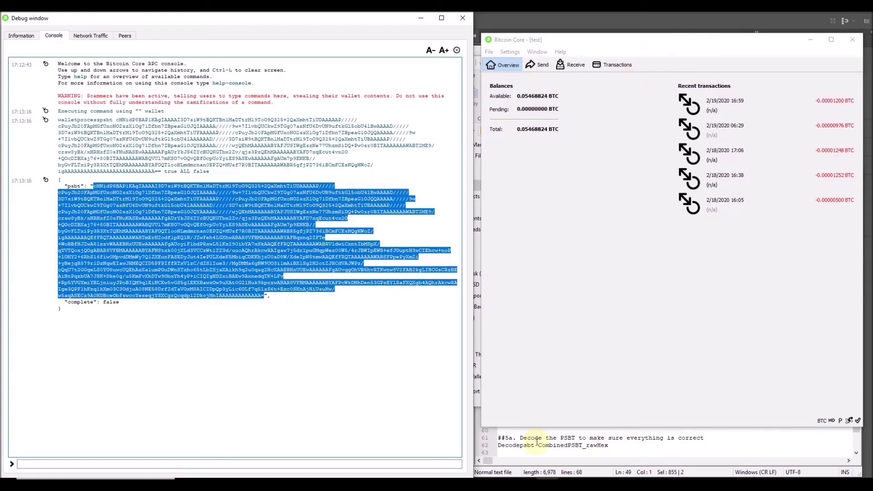
Paste Wallet 2's processed PSBT under its heading in the workflow notes.
left_click(592, 449)
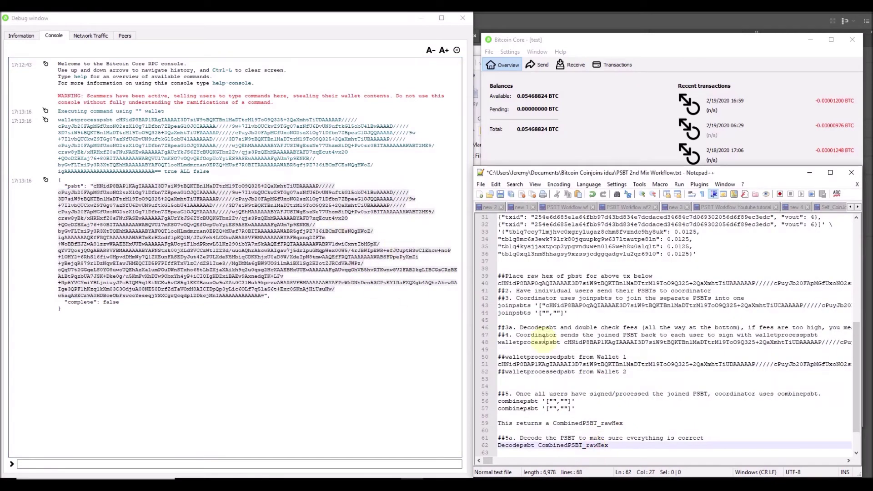
left_click(535, 380)
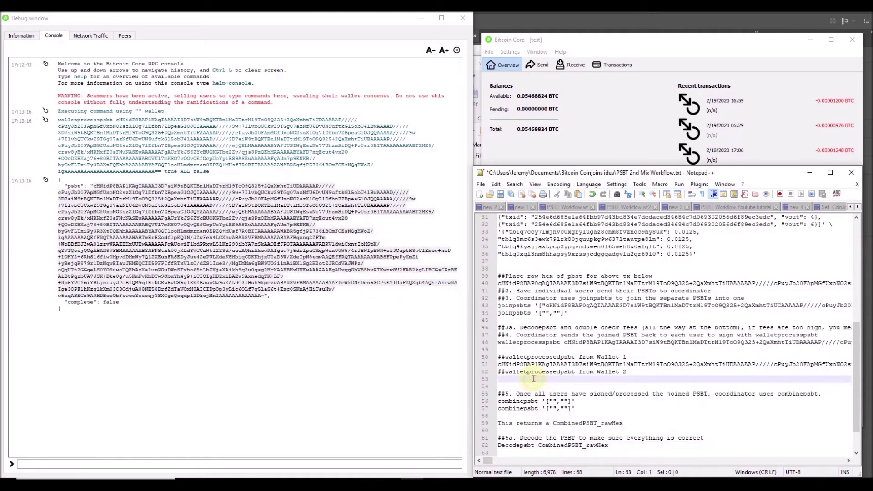
key("ctrl+v")
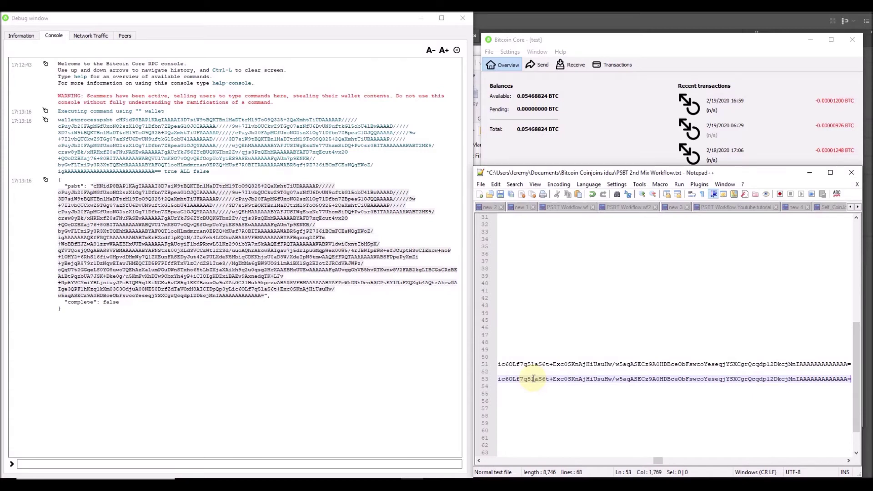
key("Home")
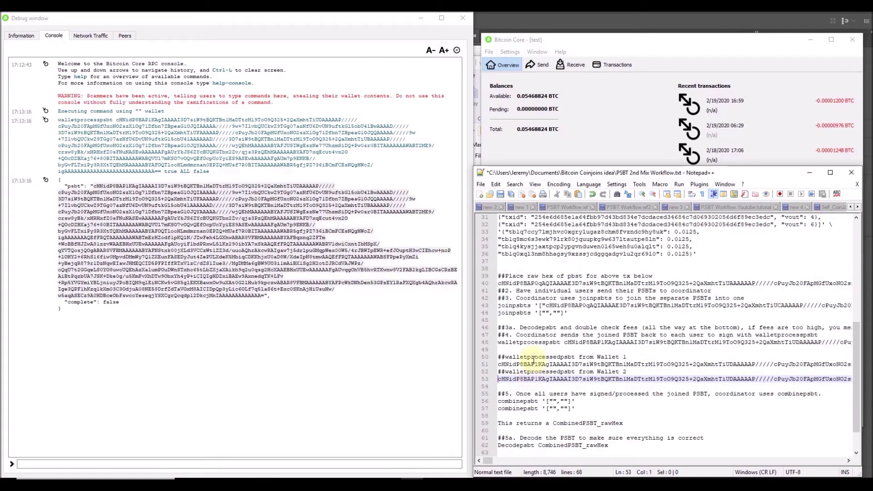
Insert both wallets' processed PSBTs into the combinepsbt command on line 57.
left_click(535, 357)
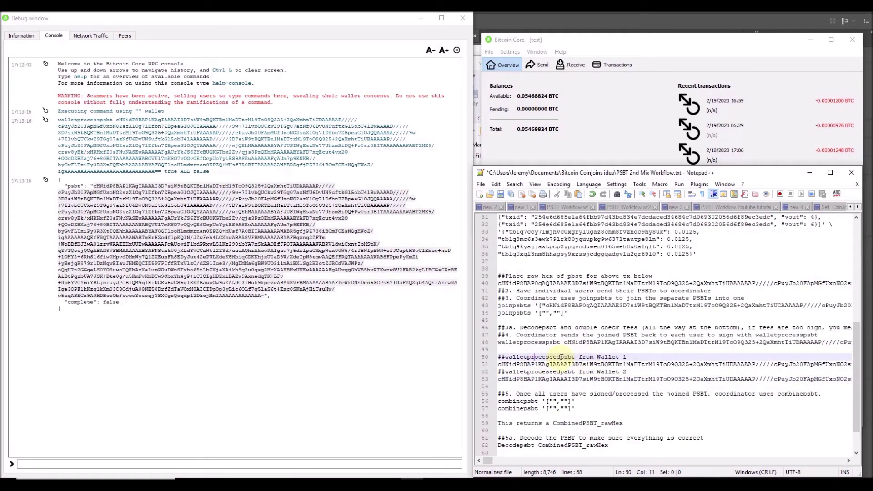
left_click(564, 408)
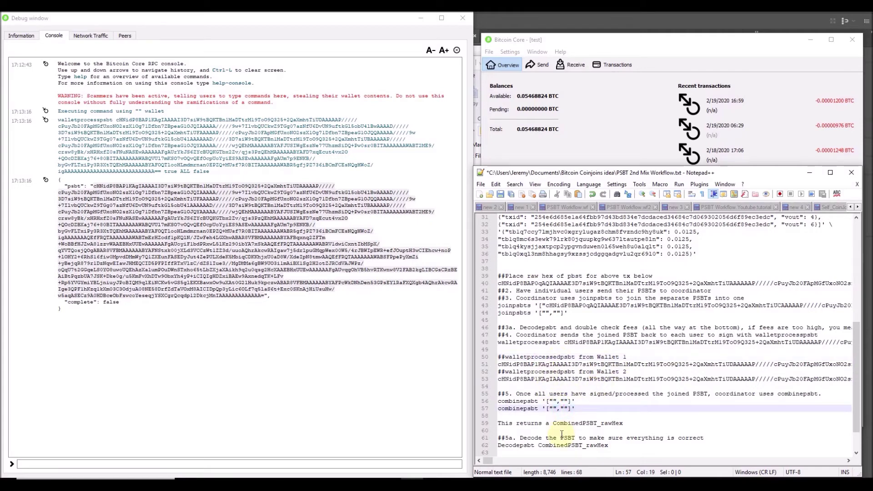
key("ctrl+v")
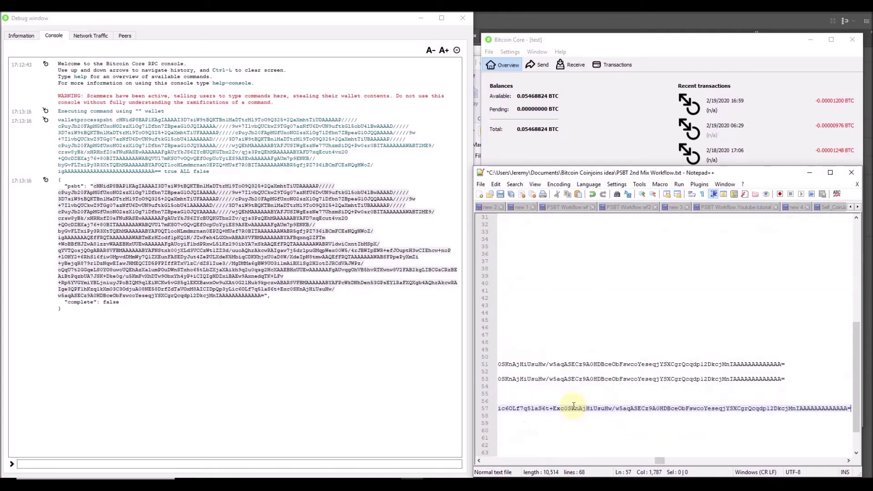
key("Home")
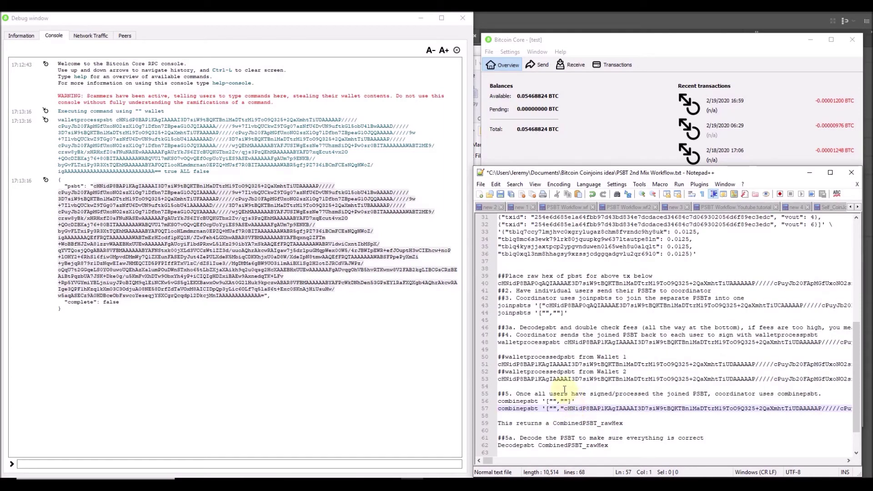
triple_click(558, 365)
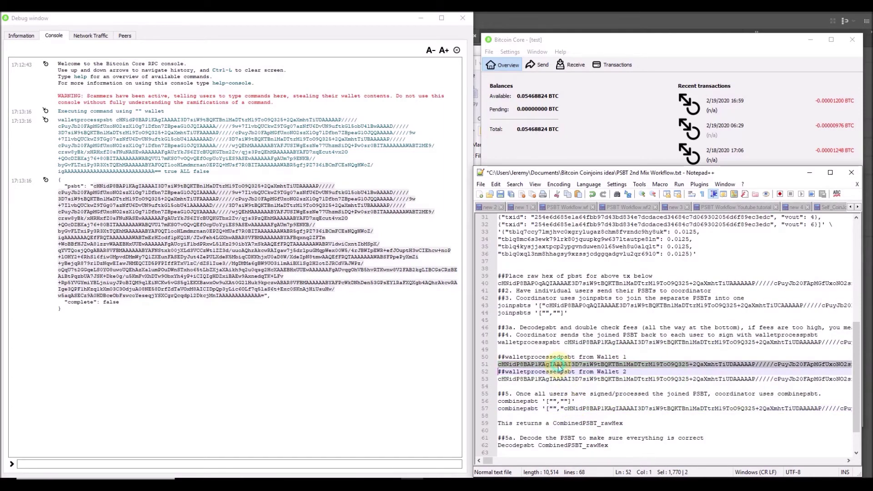
left_click(552, 409)
key("ctrl+v")
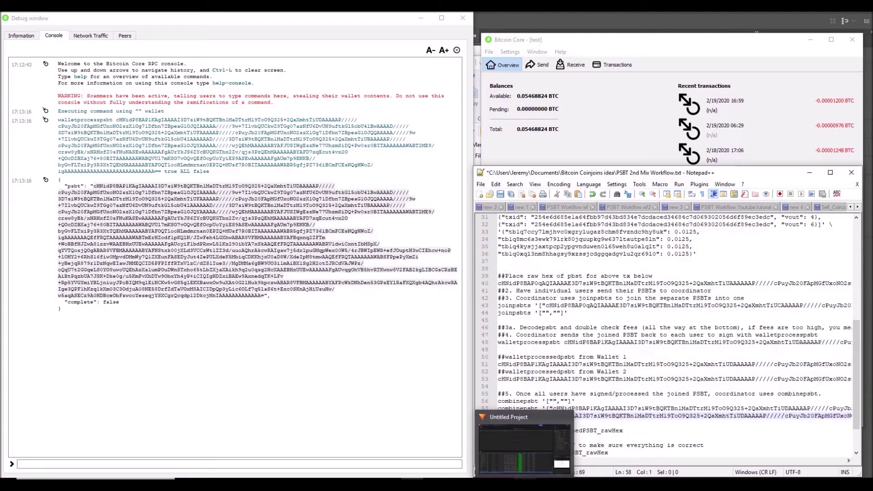
key("BackSpace")
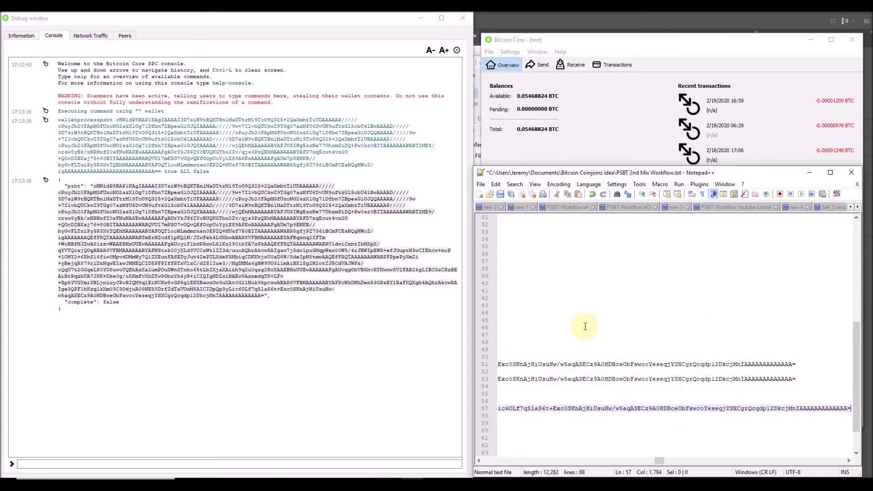
key("Home")
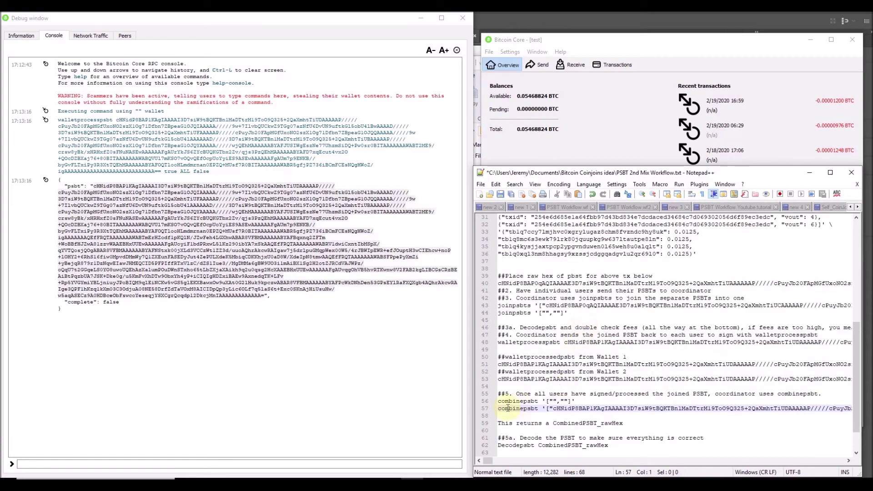
Copy the complete line-57 combinepsbt command into the Bitcoin Core console input.
triple_click(504, 411)
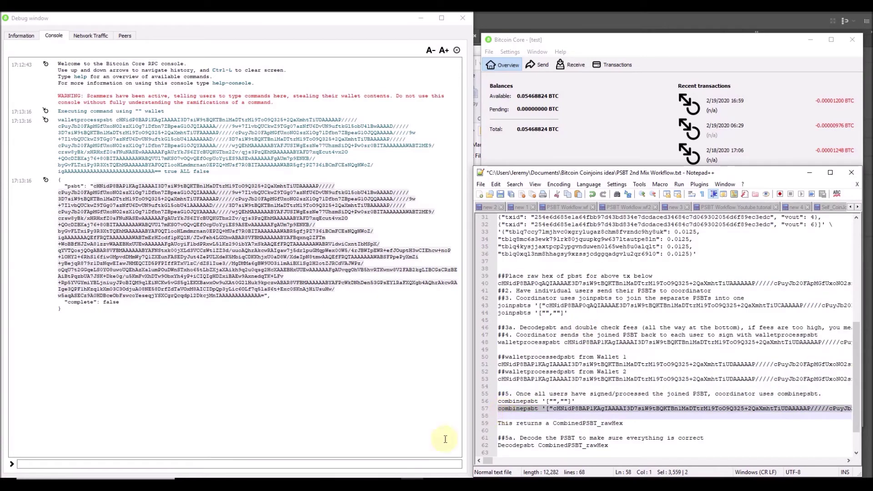
left_click(331, 465)
key("ctrl+v")
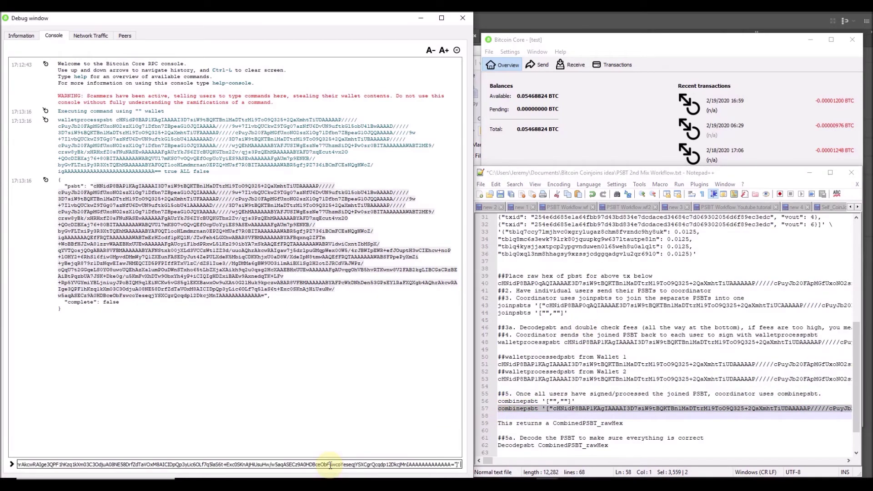
Run combinepsbt, then run decodepsbt on the resulting combined PSBT.
key("Return")
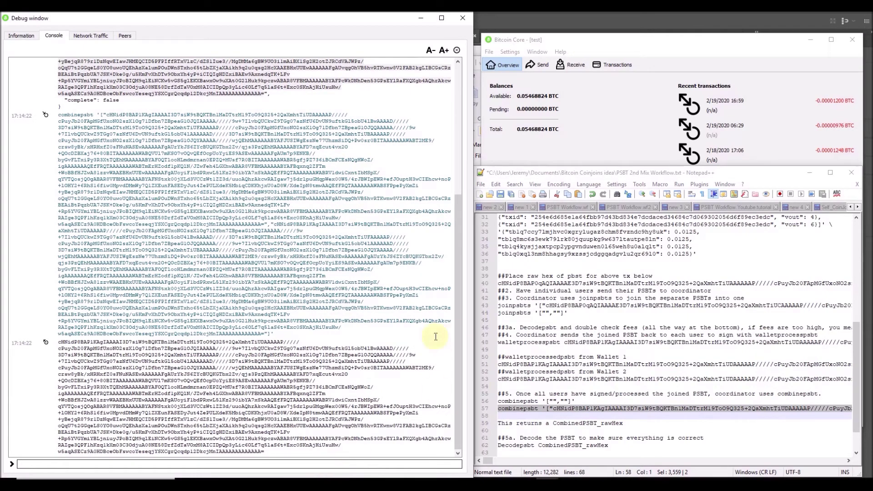
left_click_drag(265, 452, 59, 341)
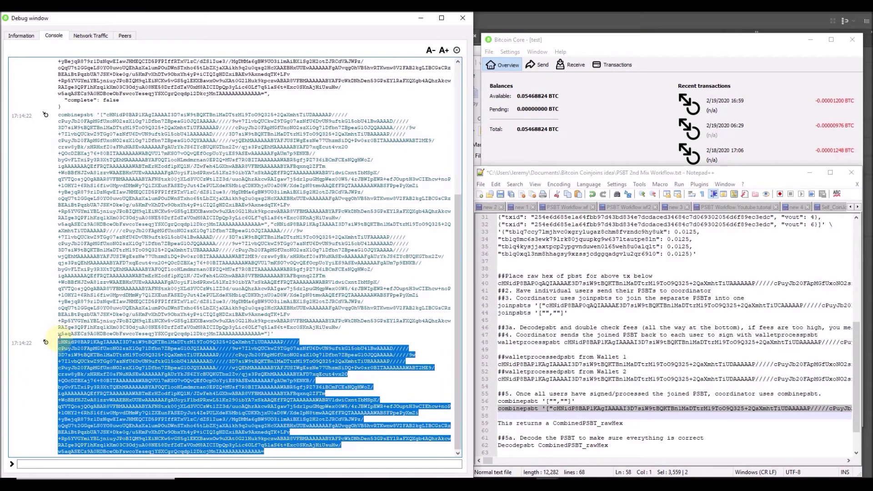
left_click(178, 463)
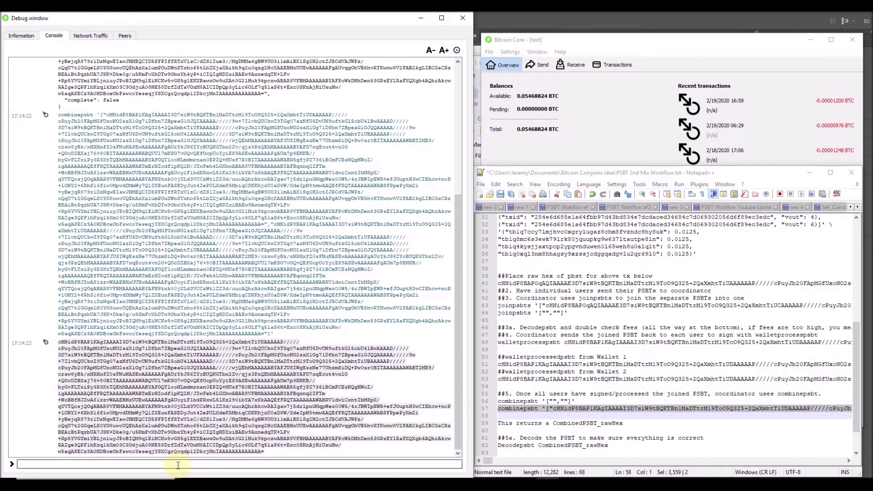
type("decode")
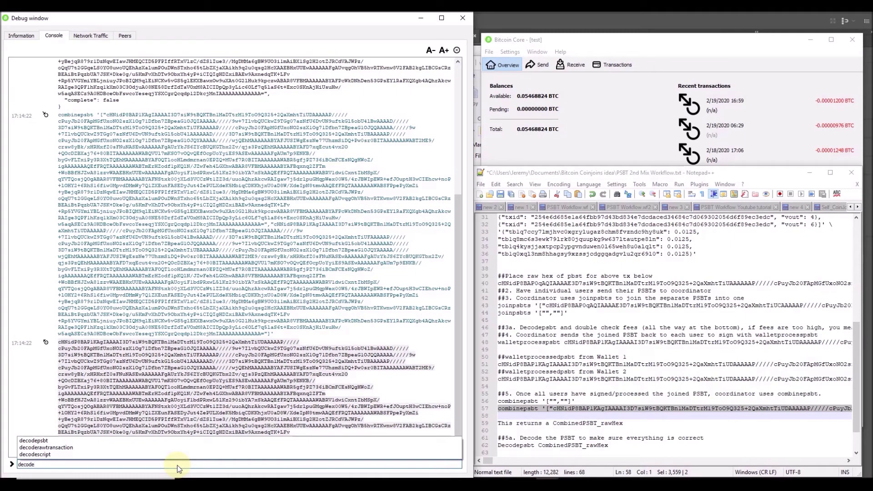
key("Up")
key("Up")
key("Up")
key("Return")
key("ctrl+v")
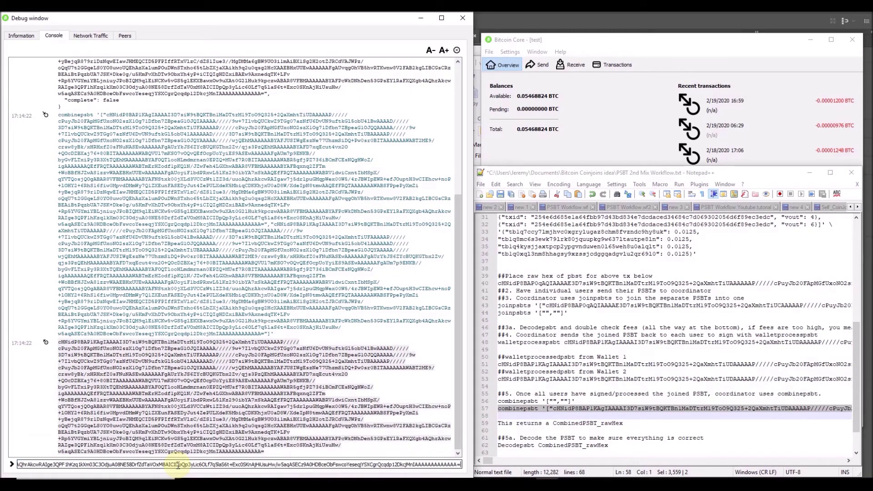
key("Return")
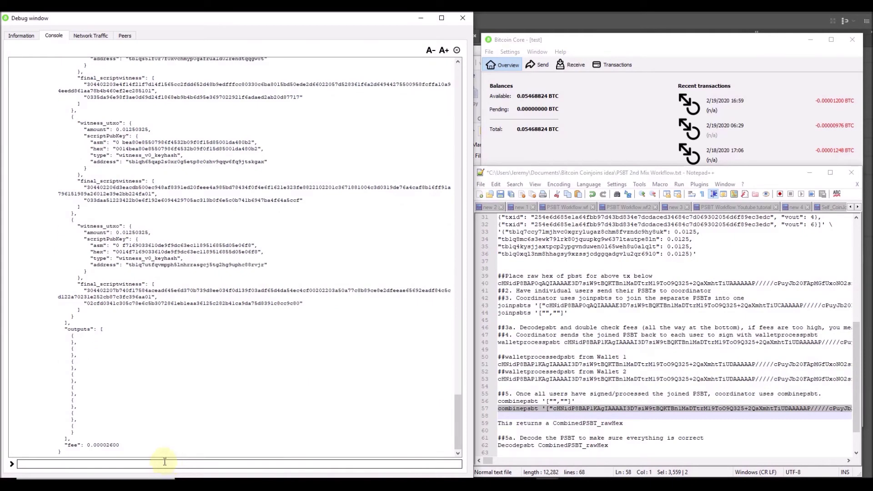
left_click_drag(119, 443, 88, 443)
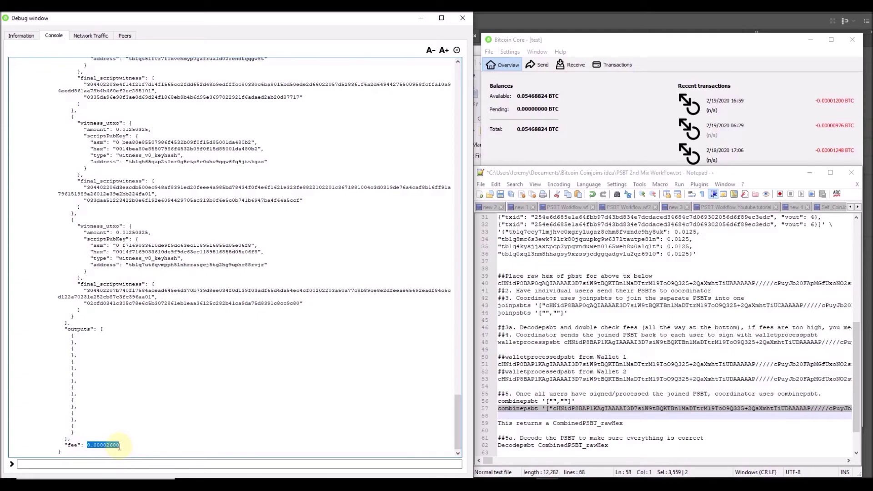
scroll(116, 441, "up", 10)
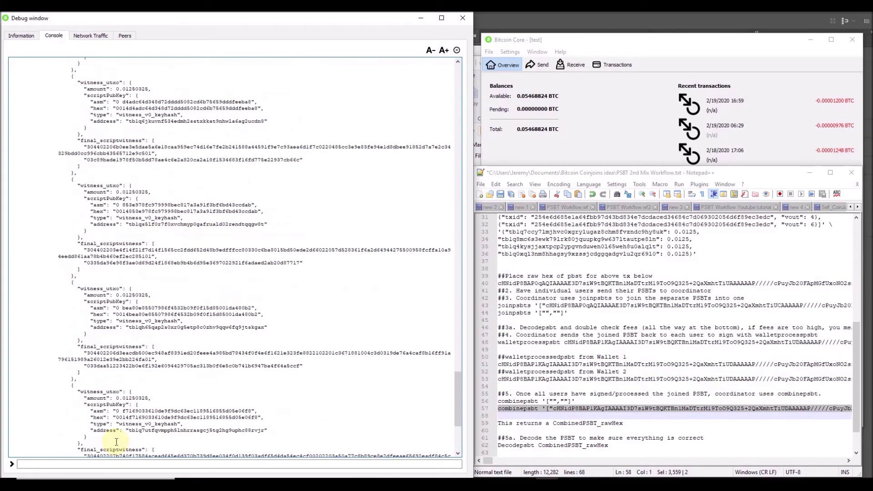
scroll(116, 441, "up", 15)
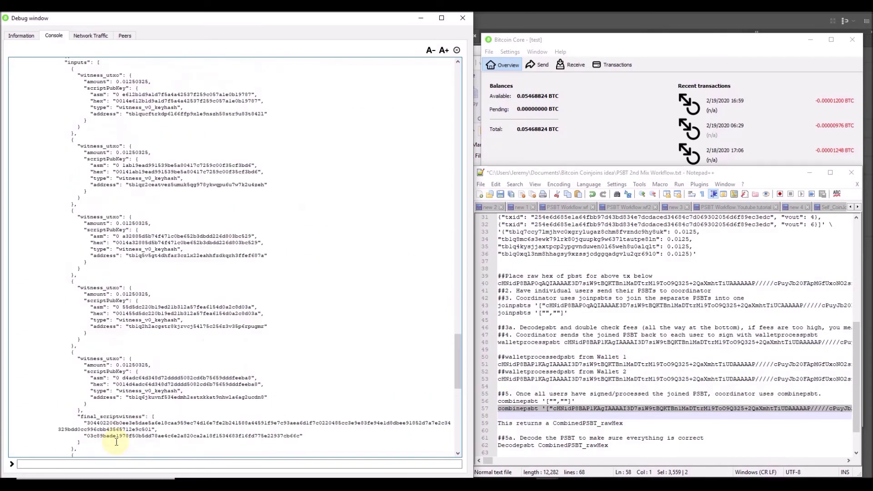
scroll(176, 213, "down", 17)
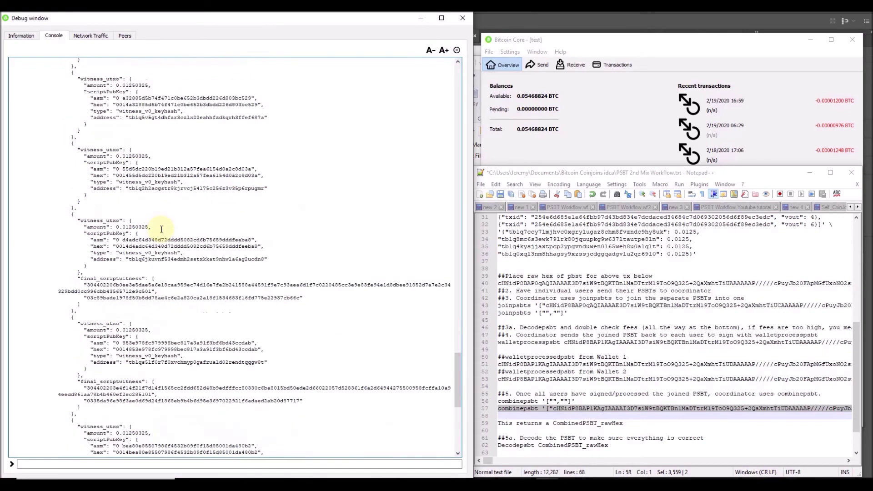
scroll(161, 246, "down", 6)
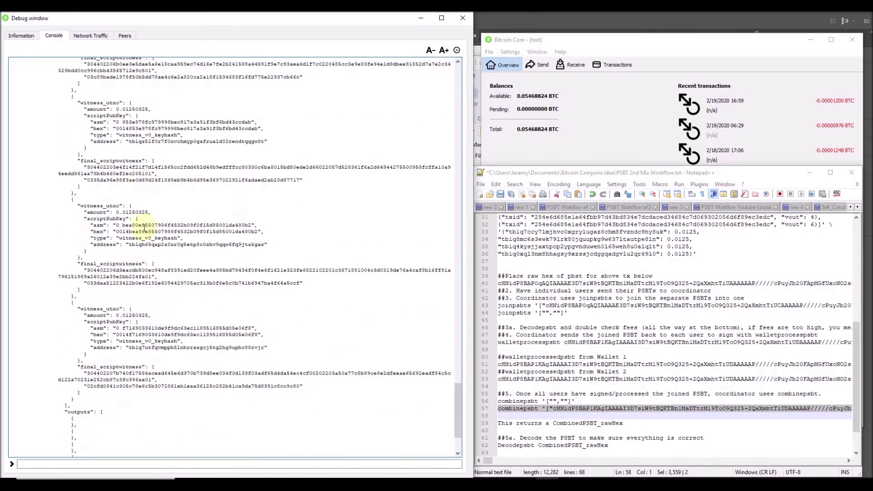
scroll(166, 256, "down", 20)
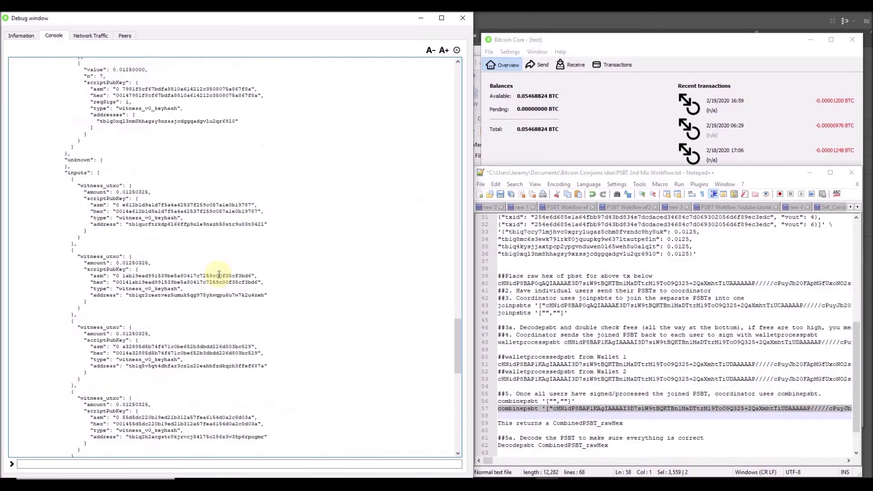
scroll(219, 274, "up", 20)
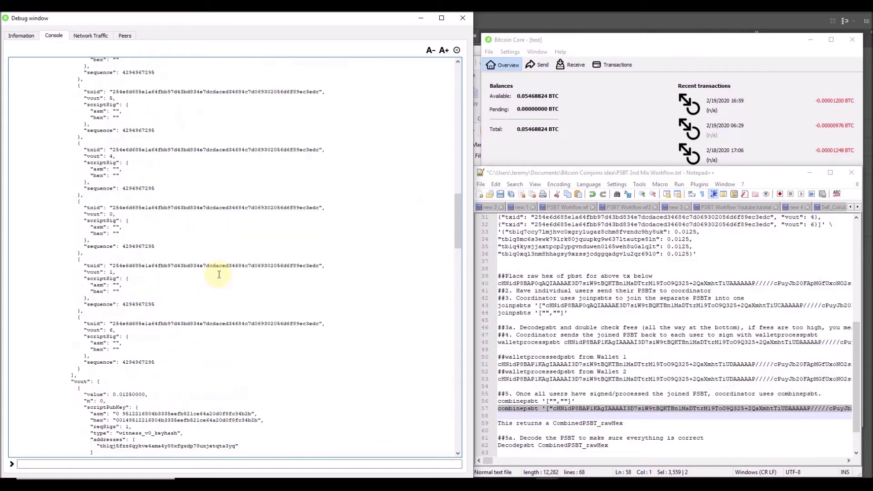
scroll(219, 274, "up", 4)
scroll(219, 275, "down", 20)
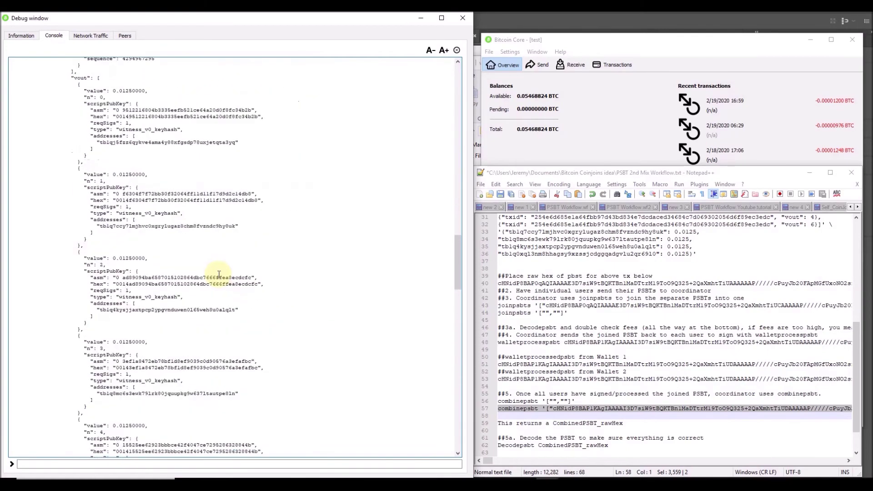
scroll(219, 275, "down", 10)
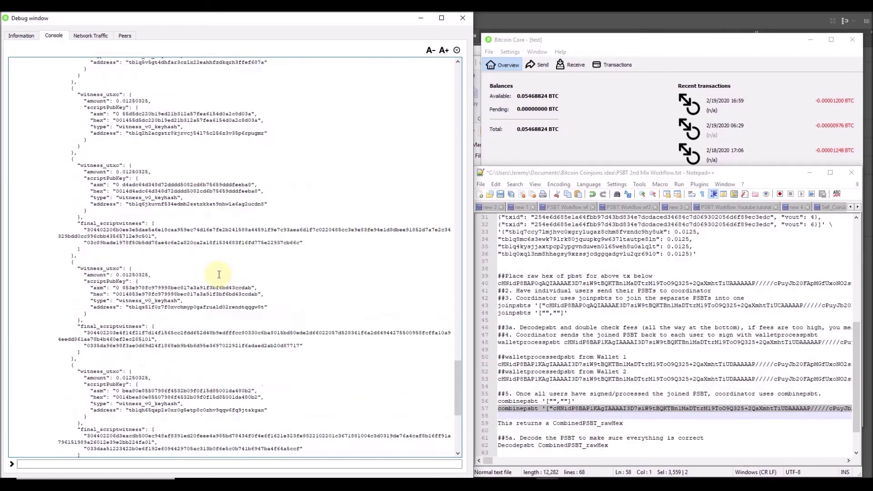
left_click(554, 428)
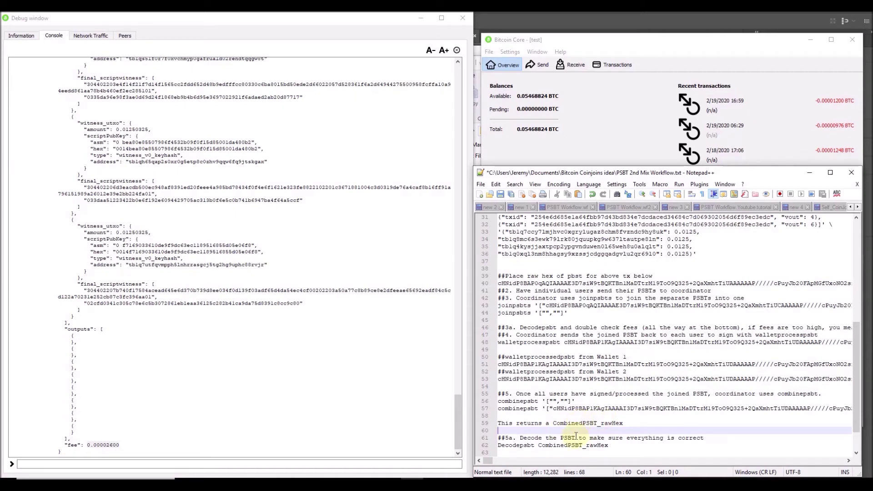
Enter finalizepsbt followed by the pasted combined PSBT in the console input.
scroll(578, 435, "down", 2)
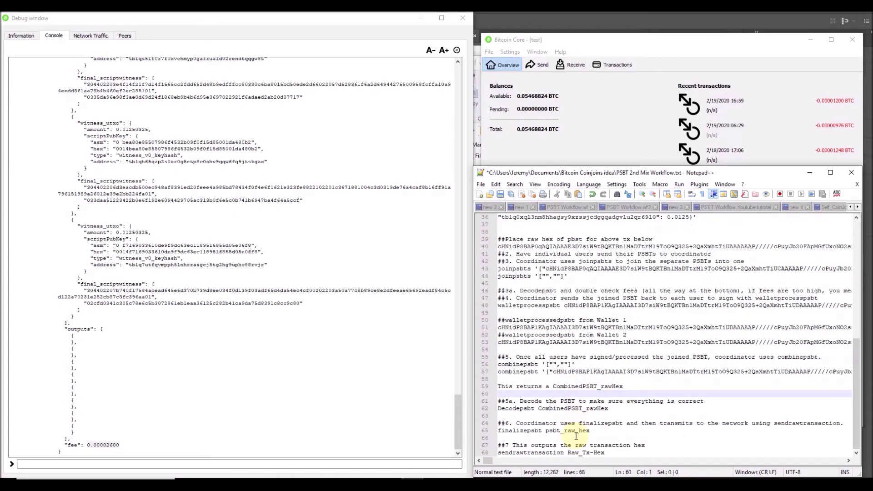
left_click(330, 464)
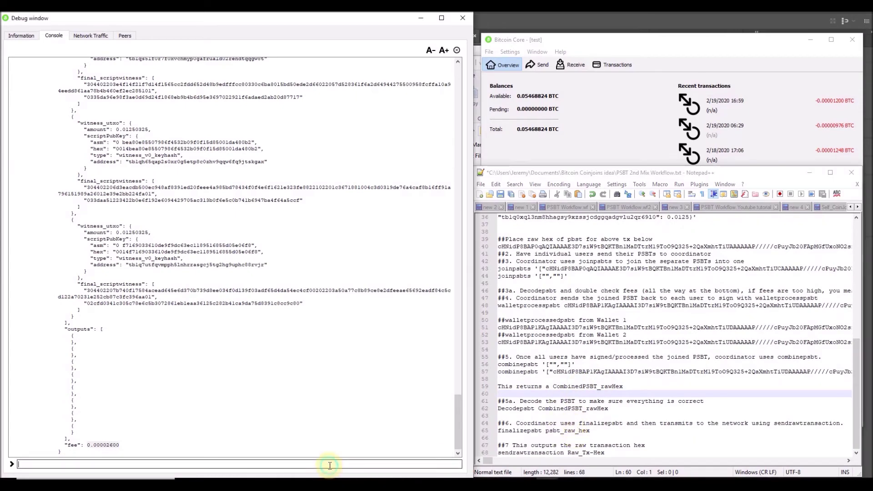
type("final")
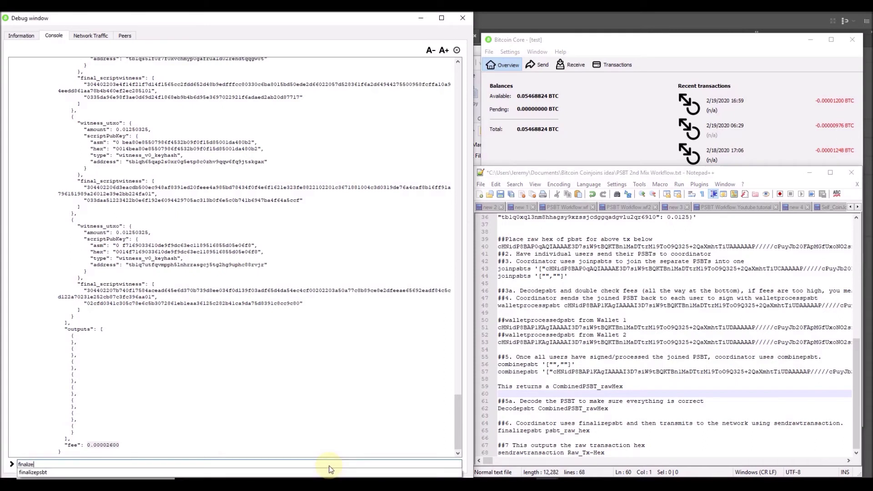
type("ize")
left_click(210, 473)
key("ctrl+v")
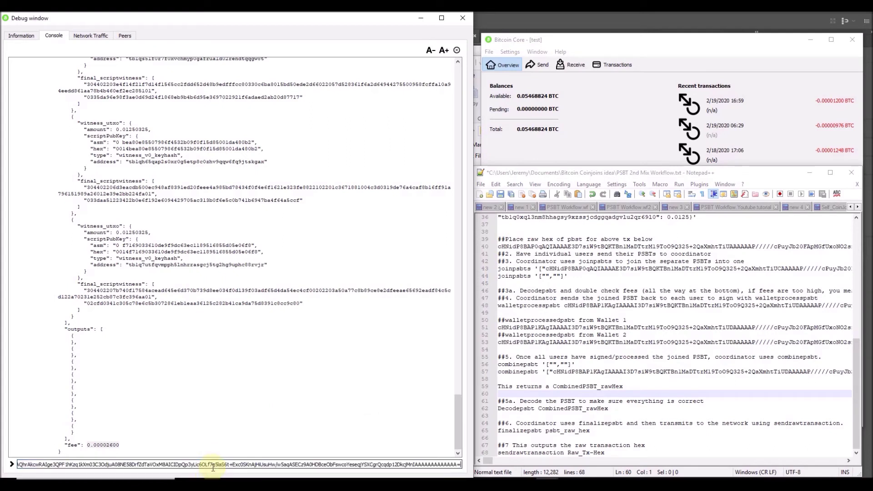
key("Home")
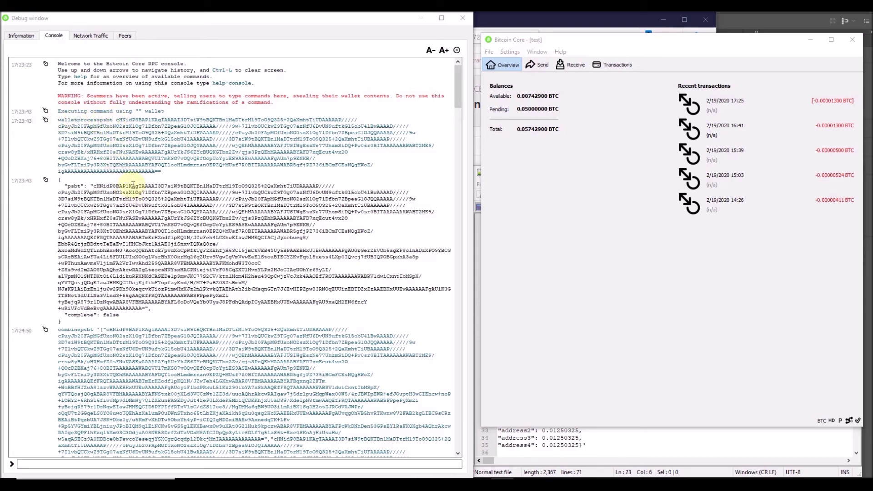
left_click_drag(94, 186, 144, 307)
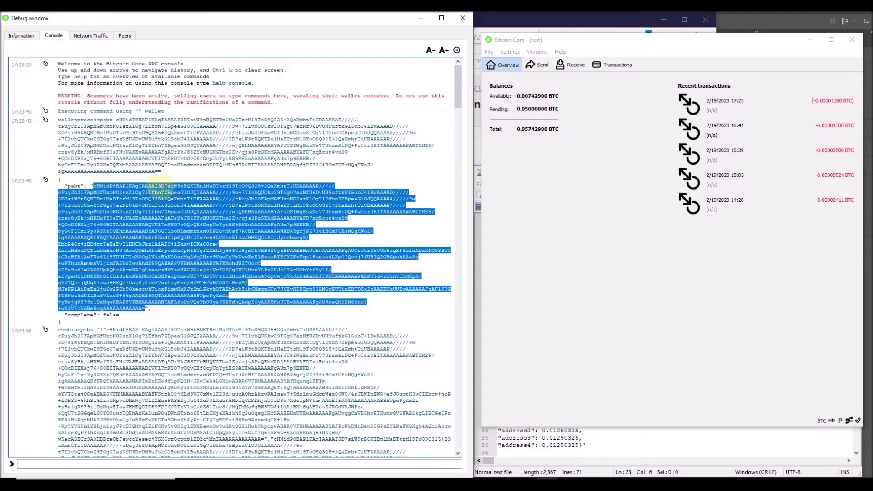
scroll(178, 255, "down", 10)
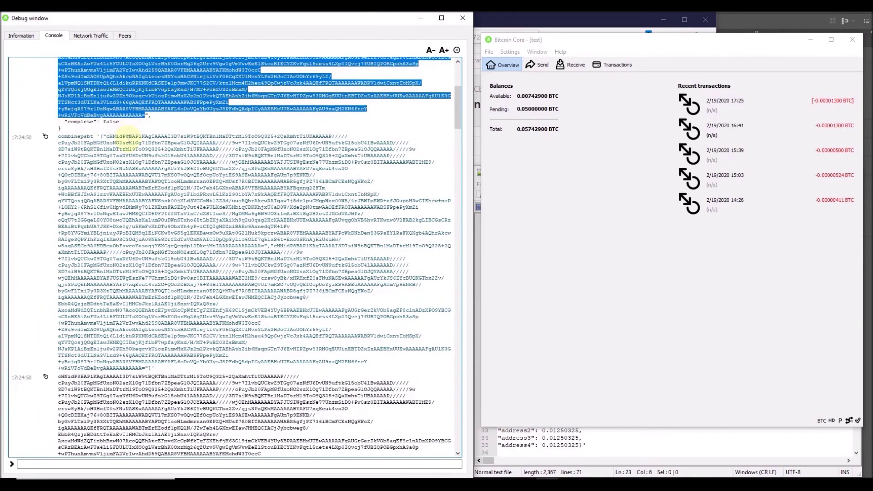
scroll(209, 278, "down", 3)
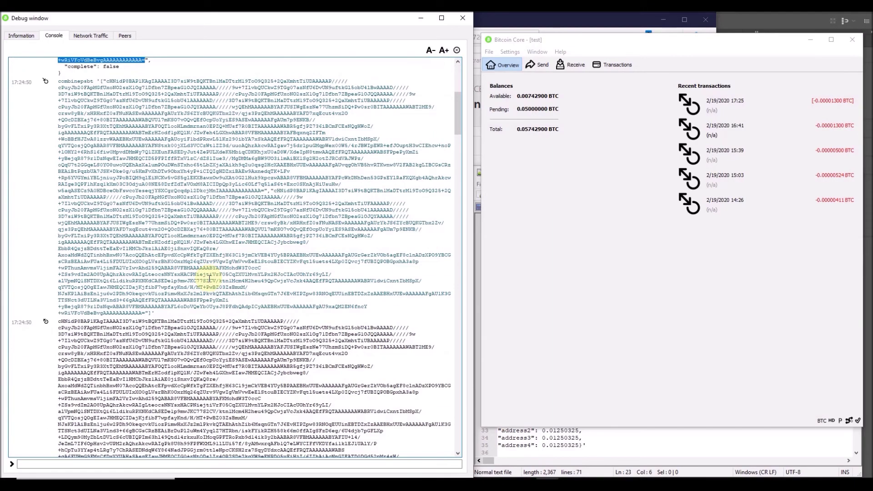
scroll(209, 278, "down", 10)
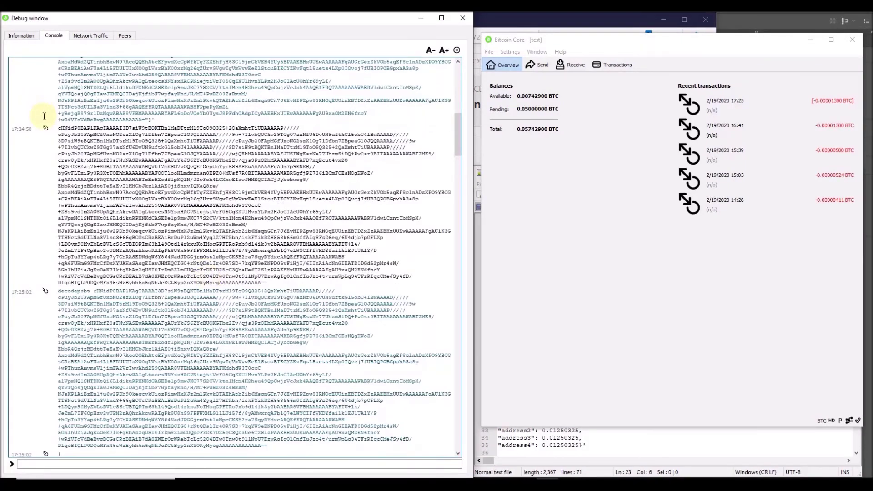
left_click_drag(59, 129, 273, 283)
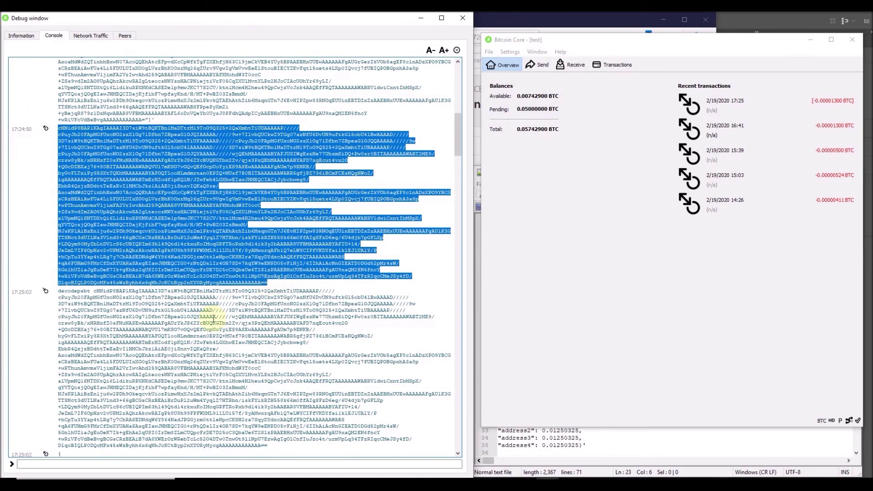
scroll(188, 338, "down", 13)
scroll(113, 222, "down", 20)
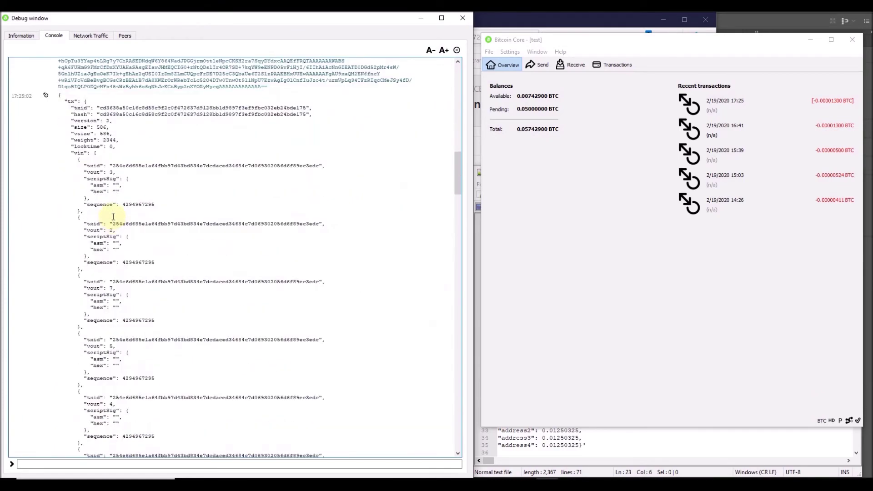
scroll(137, 129, "down", 7)
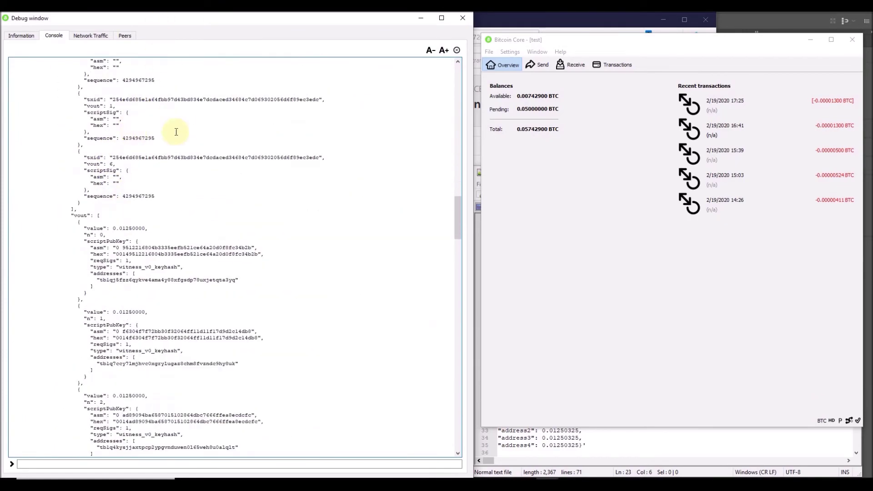
scroll(169, 156, "down", 7)
scroll(122, 89, "down", 2)
scroll(122, 89, "down", 9)
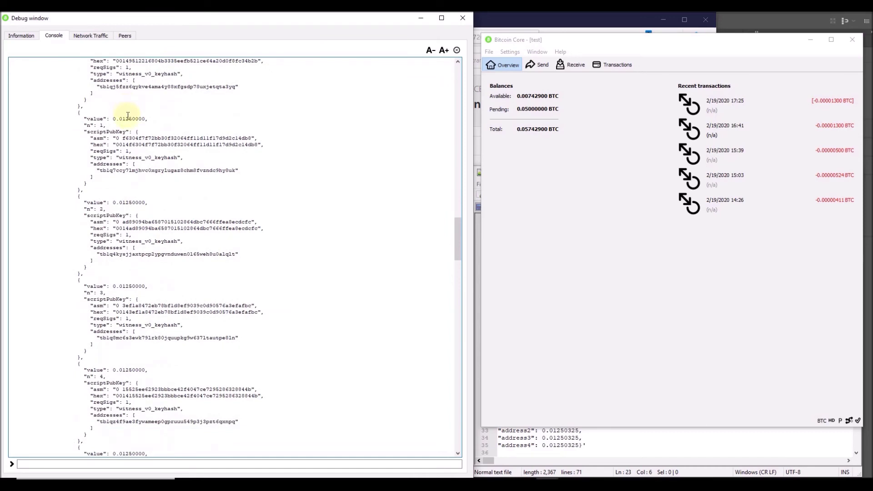
scroll(134, 159, "down", 6)
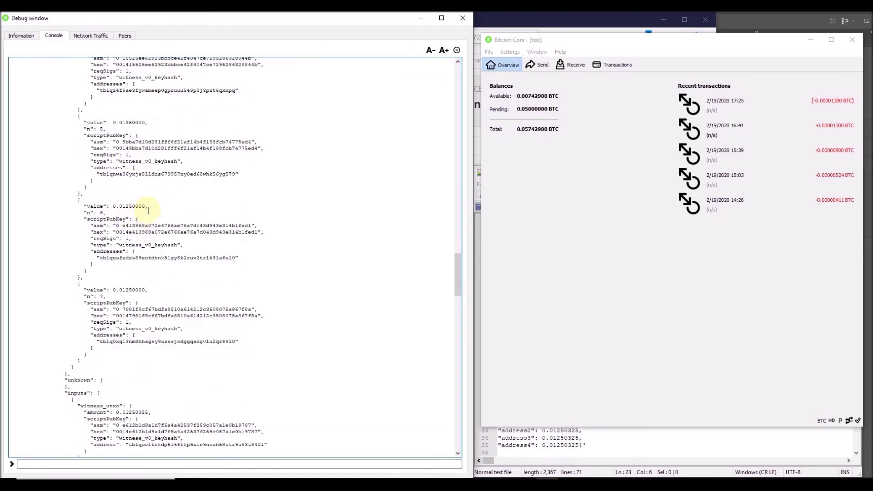
scroll(145, 200, "down", 18)
scroll(155, 223, "down", 20)
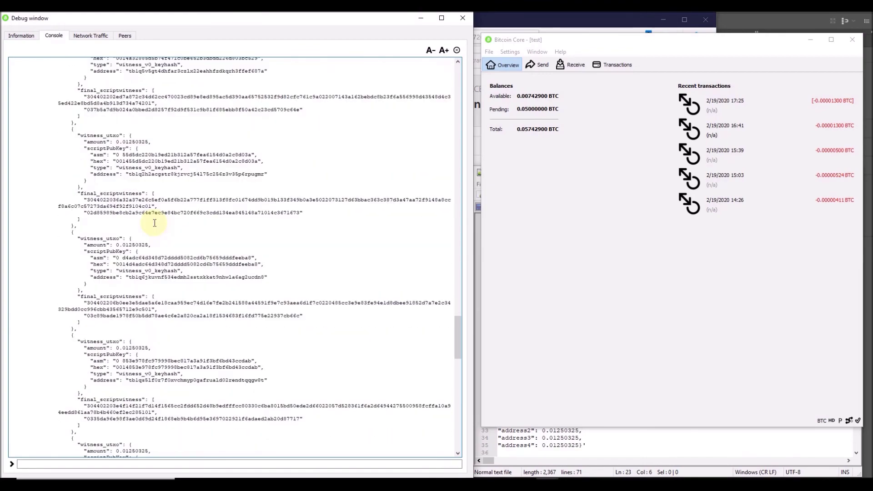
scroll(155, 224, "down", 1)
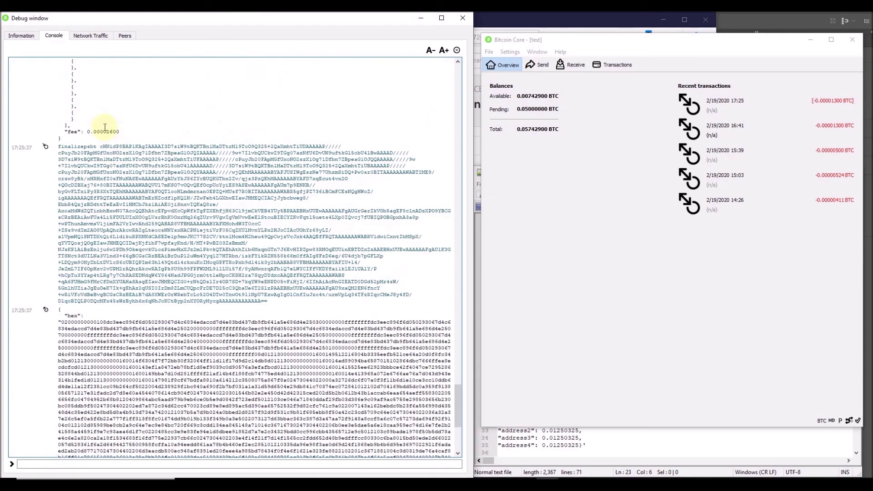
Select the txid returned by sendrawtransaction, then switch to the BlockCypher transaction page.
left_click_drag(120, 132, 54, 129)
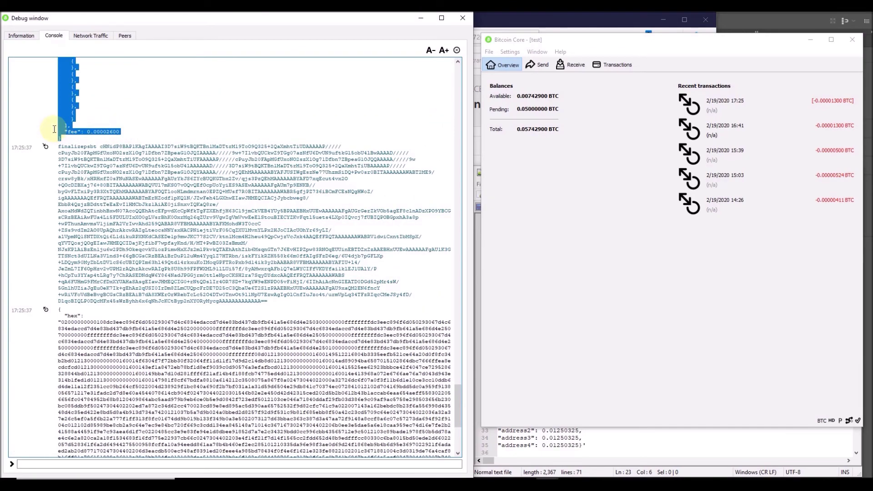
left_click(96, 123)
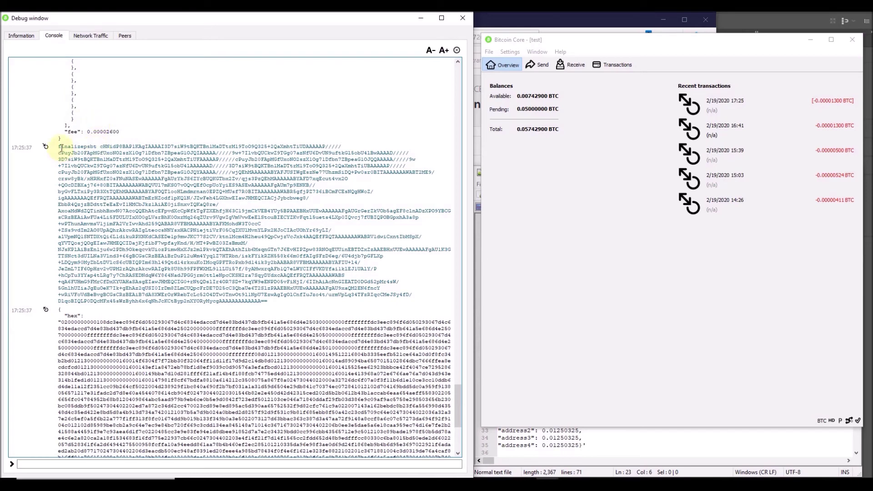
double_click(61, 146)
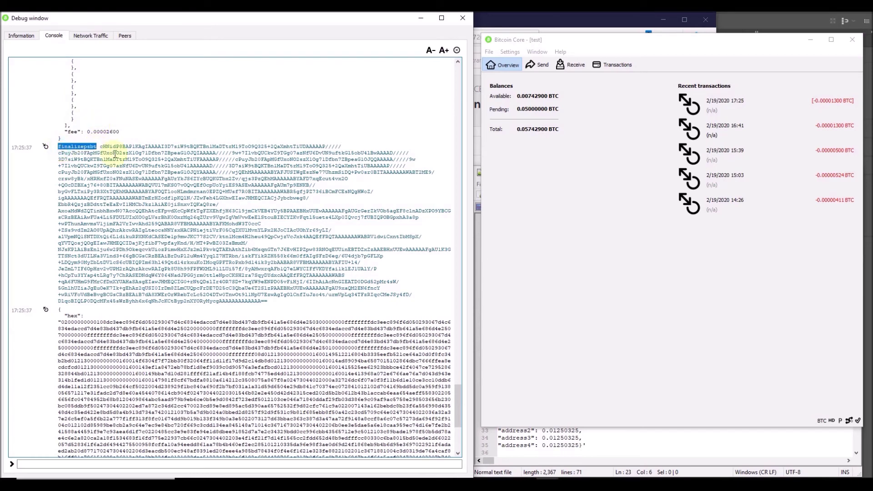
left_click(104, 147)
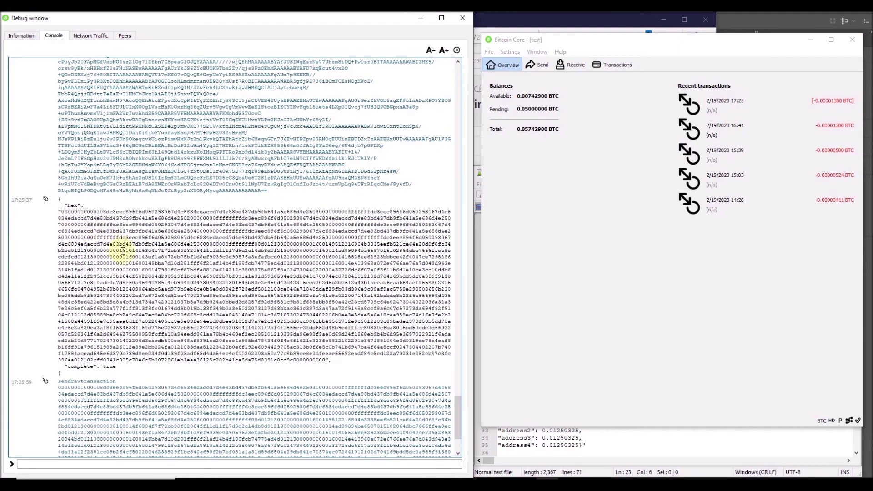
scroll(289, 350, "down", 5)
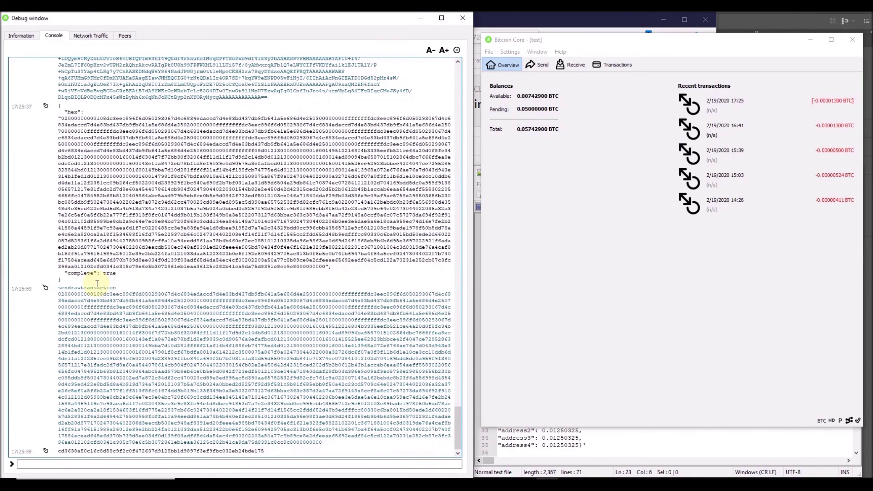
double_click(145, 451)
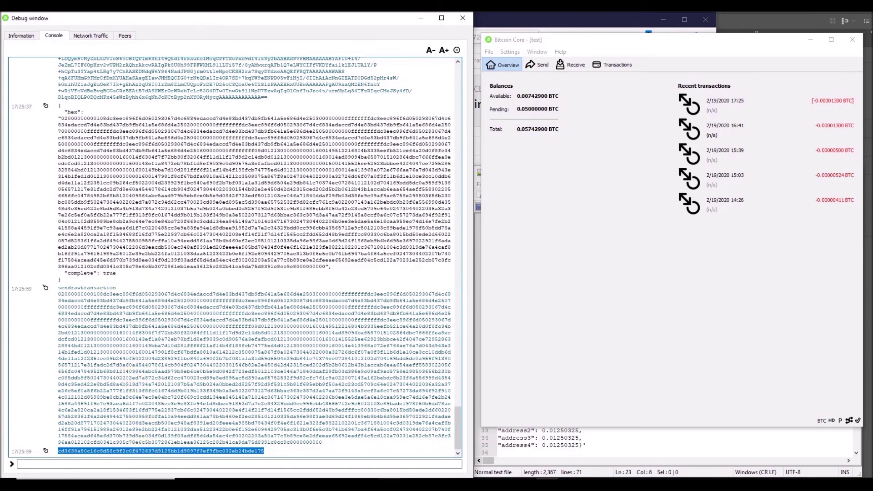
left_click(453, 448)
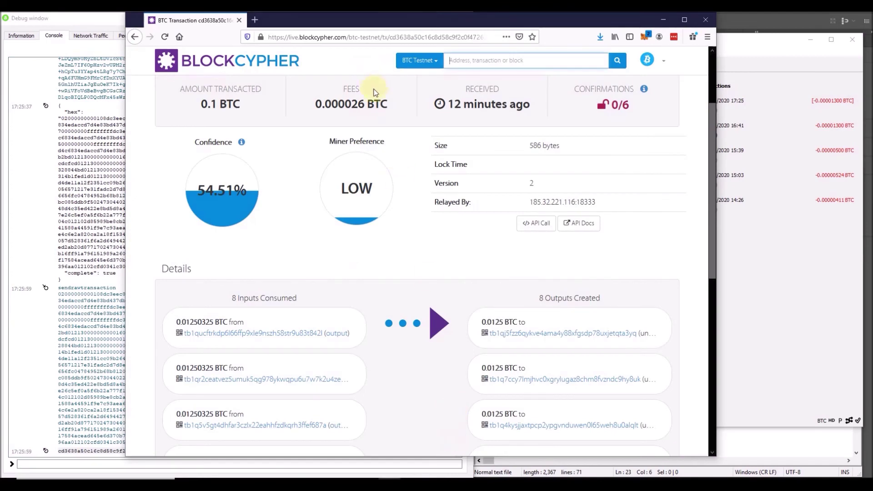
Highlight the 0.1 BTC amount transacted and 0.000026 BTC fee, then reload the page.
scroll(455, 91, "up", 3)
left_click(488, 66)
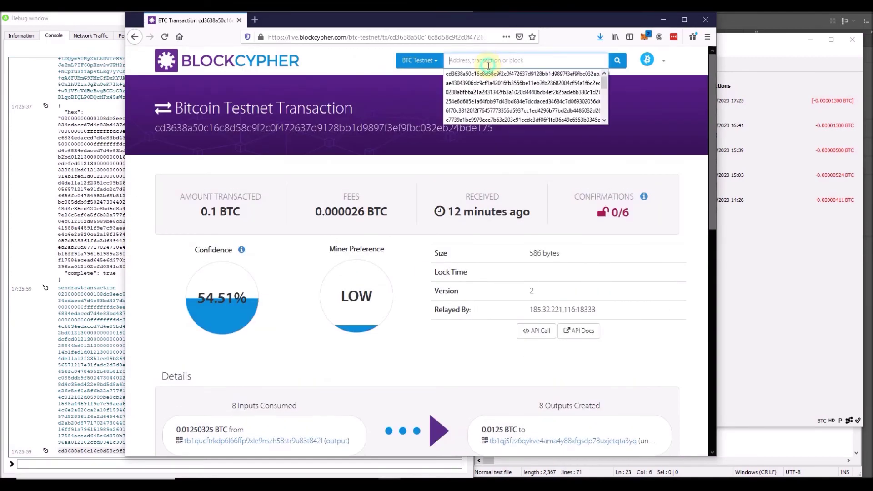
left_click(429, 357)
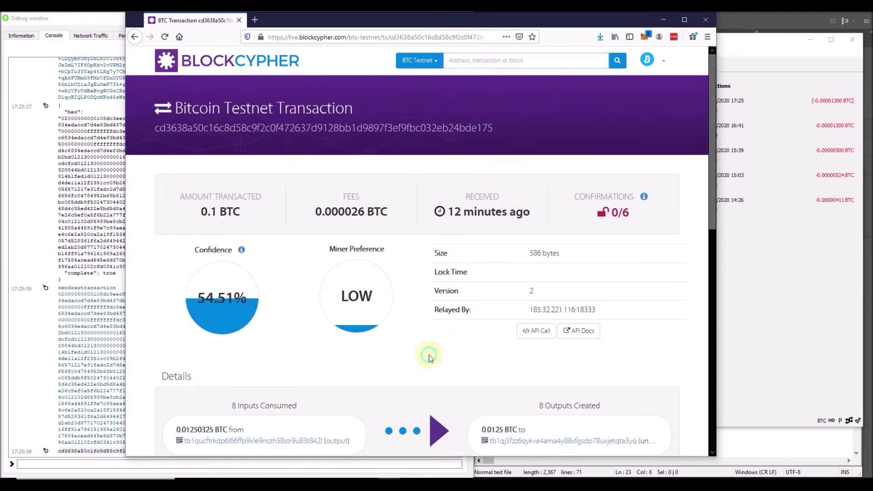
triple_click(244, 214)
left_click_drag(390, 214, 314, 213)
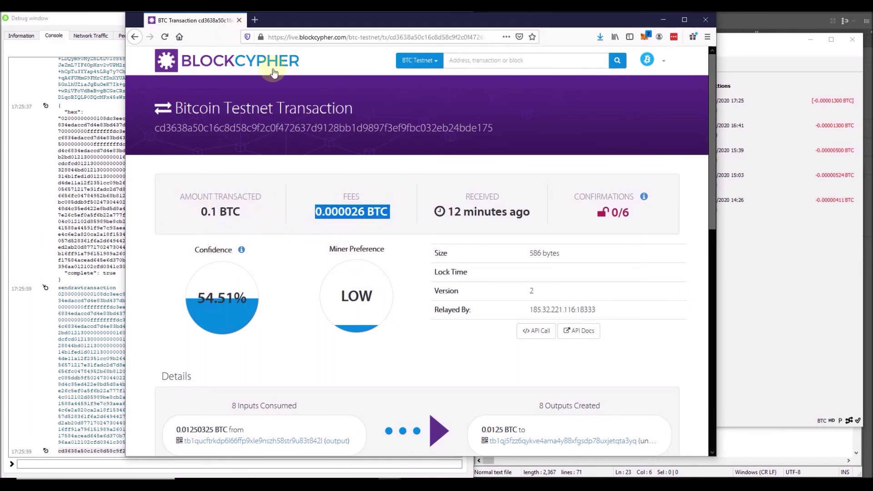
left_click(164, 37)
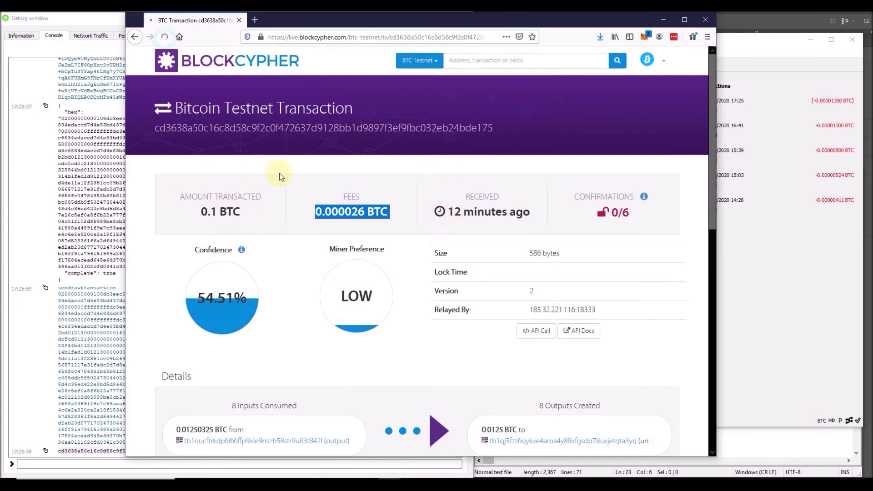
Scroll through the Details list of eight inputs and eight outputs.
scroll(427, 264, "down", 7)
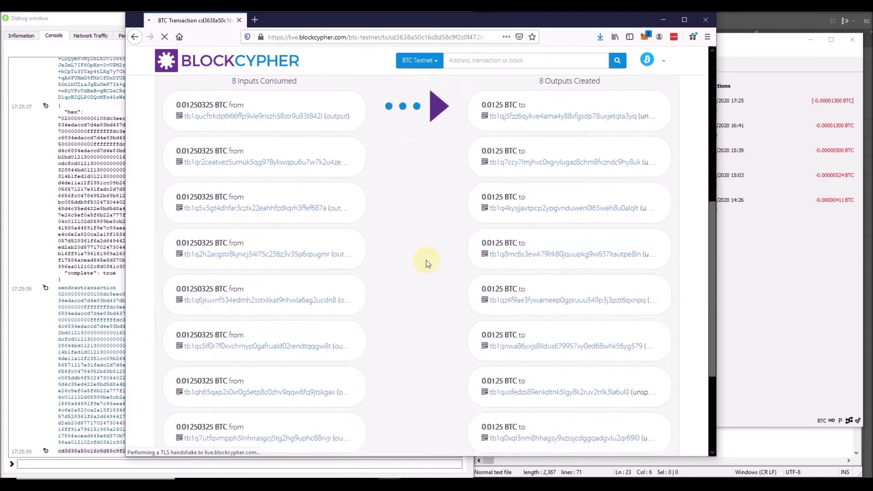
scroll(427, 261, "down", 3)
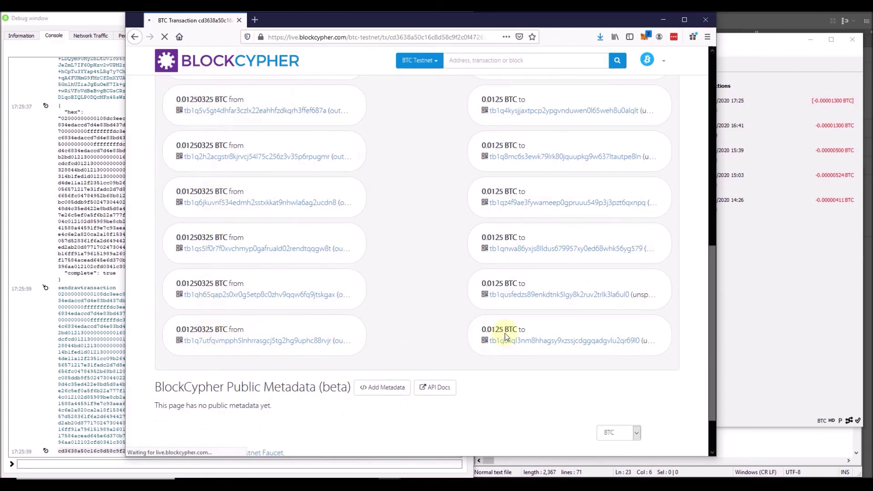
scroll(507, 334, "up", 4)
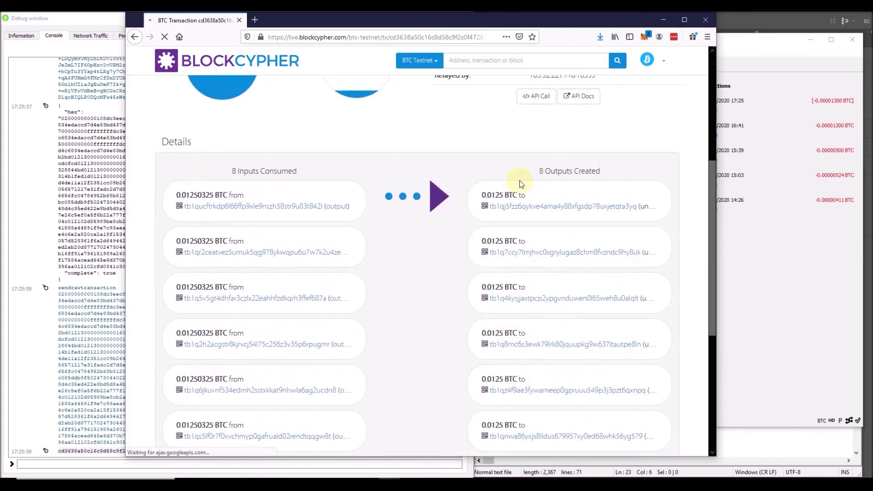
scroll(521, 184, "down", 2)
scroll(522, 185, "down", 2)
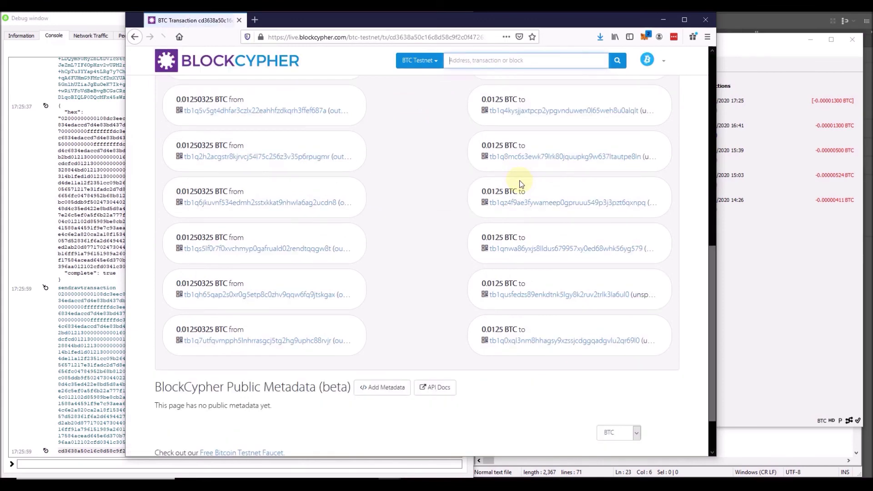
scroll(521, 185, "up", 3)
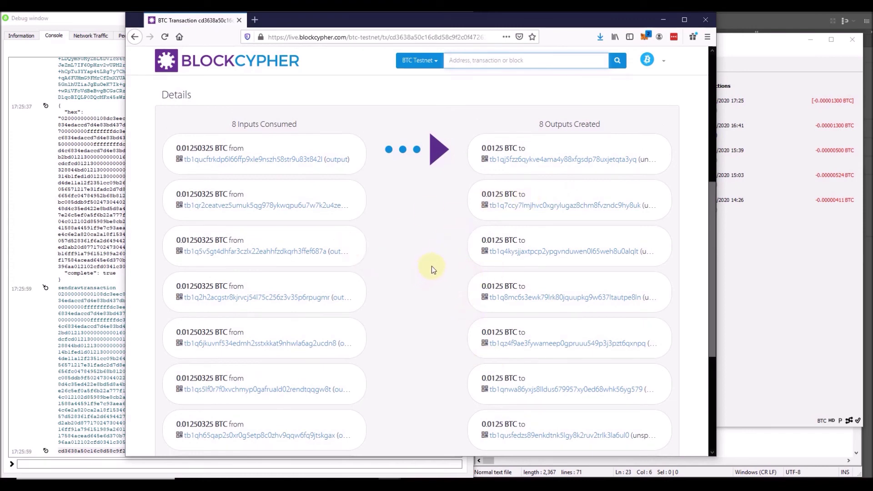
scroll(465, 264, "down", 2)
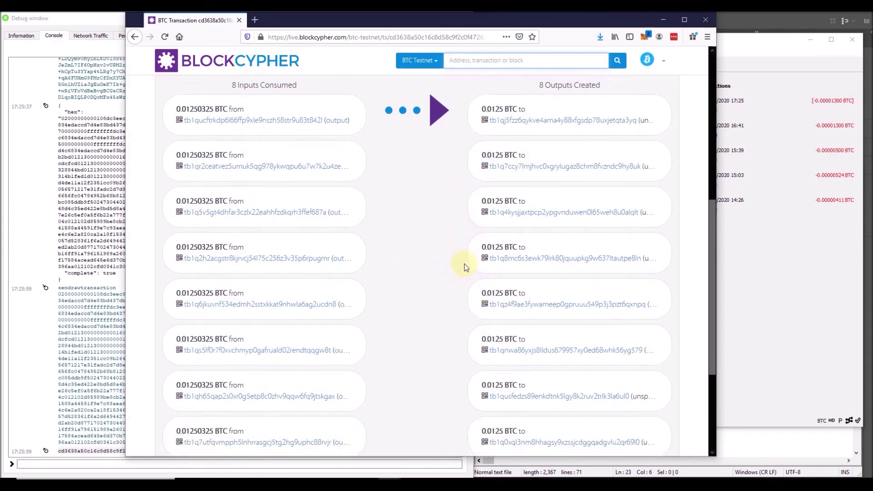
scroll(465, 263, "up", 2)
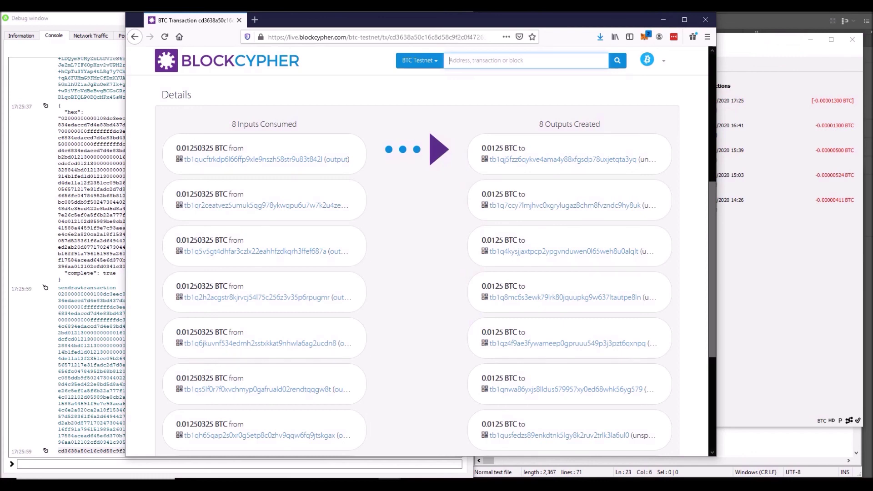
Open the first and second input address pages and scroll their transaction lists.
left_click(252, 168)
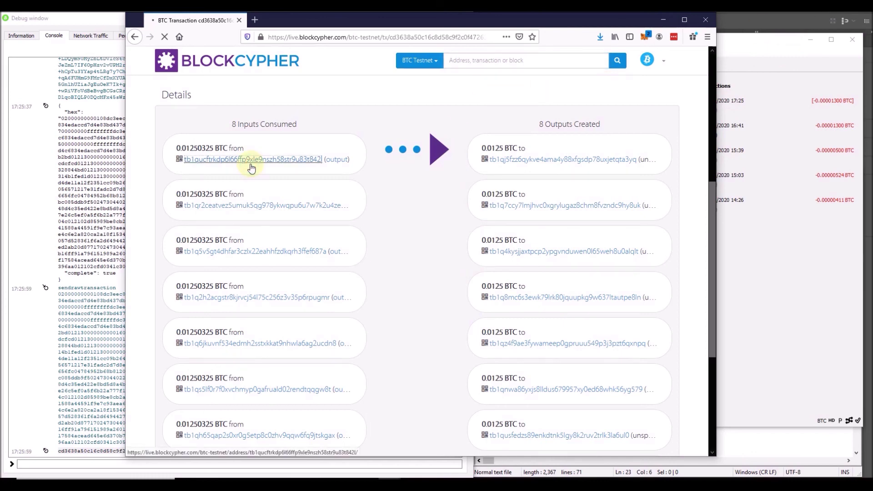
scroll(300, 255, "down", 6)
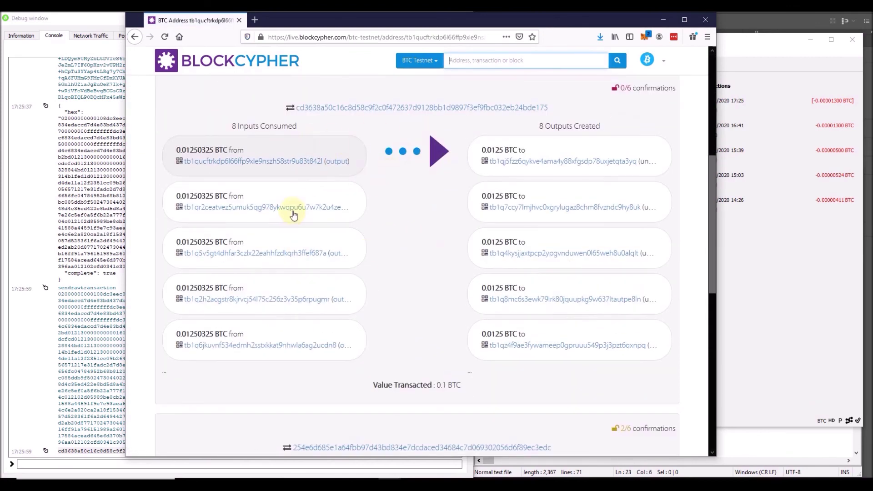
left_click(307, 206)
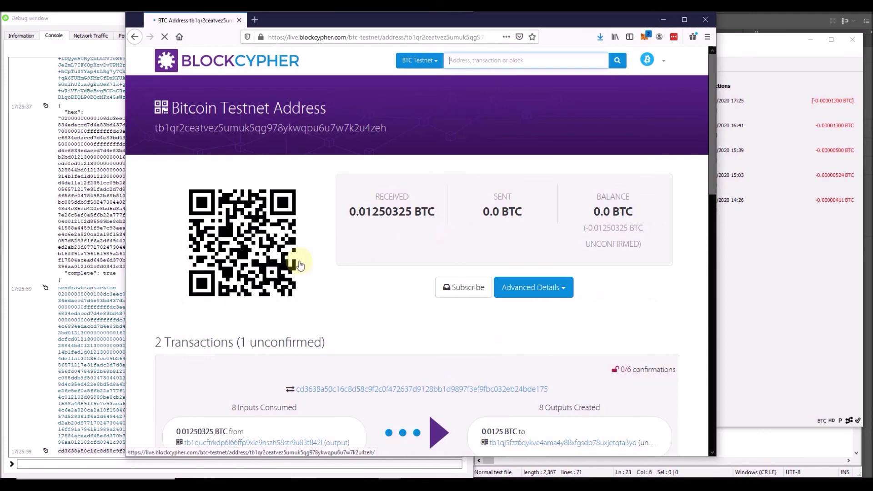
scroll(296, 268, "down", 5)
Review the third input address: 0.01250325 BTC received, one unconfirmed spend.
left_click(285, 301)
scroll(407, 368, "down", 2)
scroll(307, 353, "down", 3)
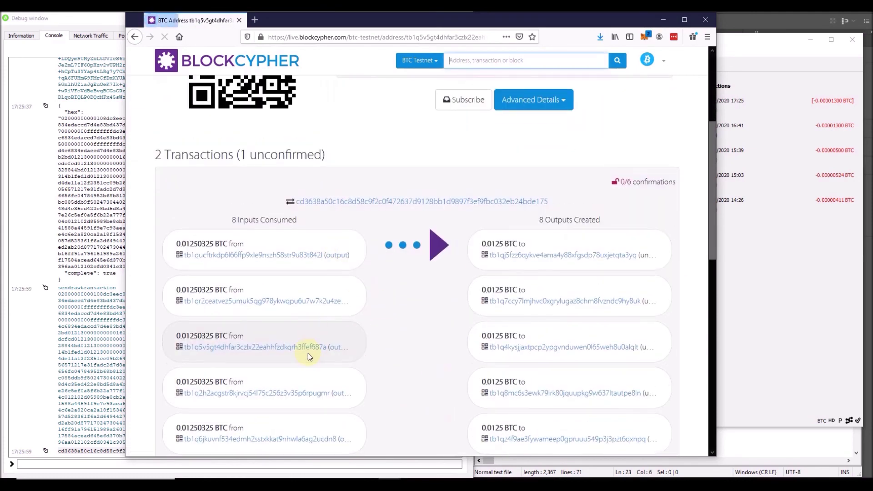
scroll(315, 320, "down", 5)
scroll(439, 273, "down", 5)
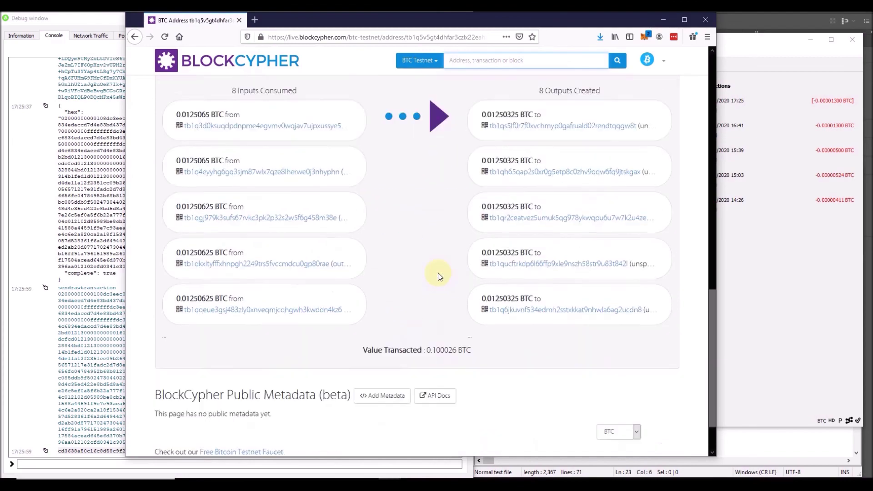
scroll(438, 273, "up", 8)
scroll(438, 273, "up", 6)
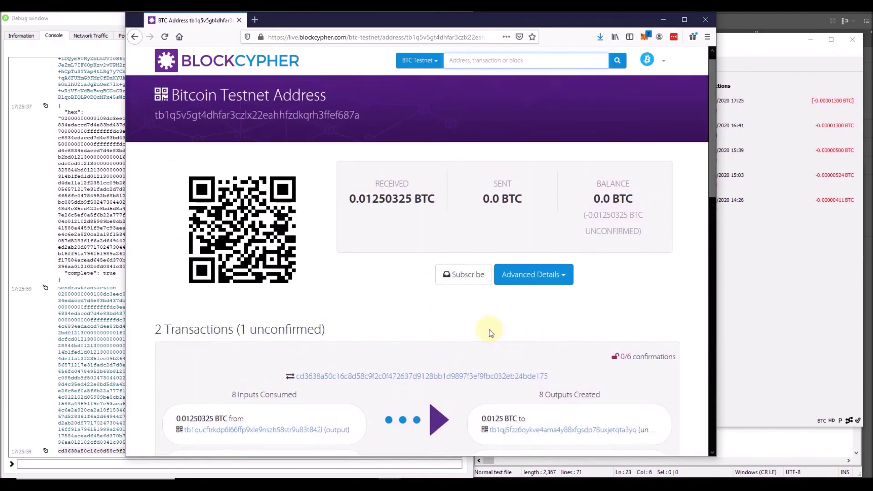
scroll(473, 290, "down", 2)
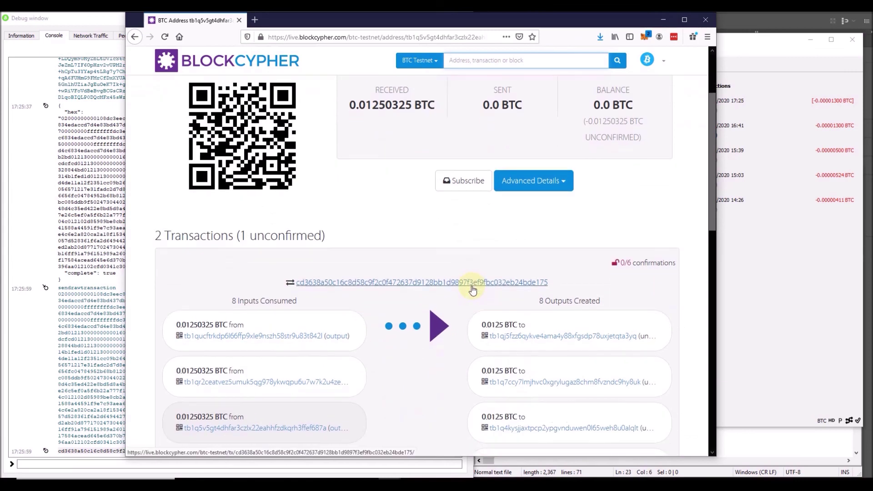
scroll(473, 290, "down", 6)
scroll(473, 289, "up", 5)
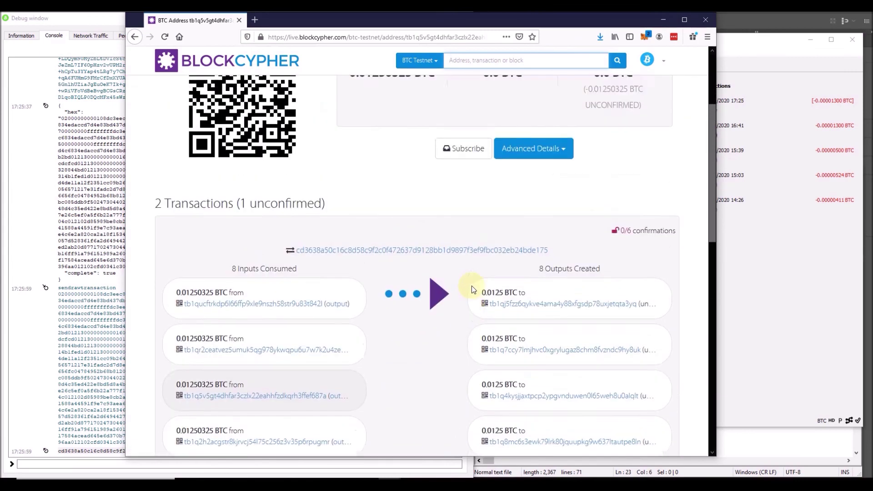
scroll(471, 286, "up", 3)
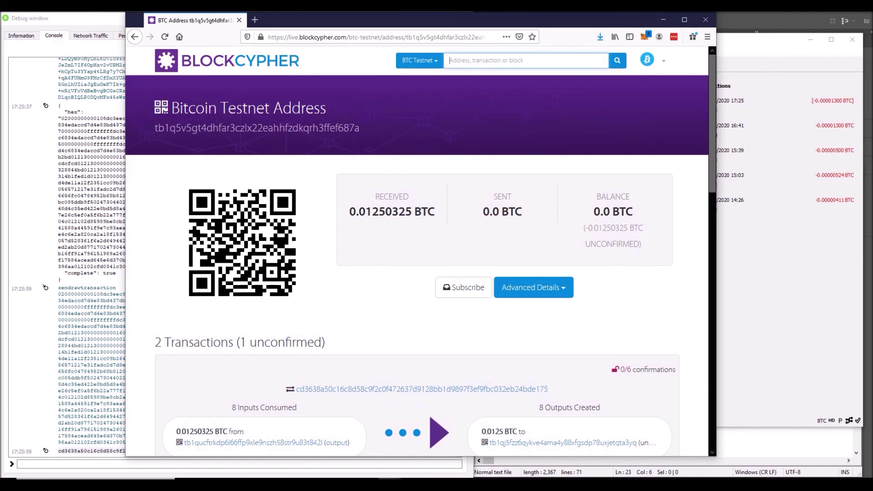